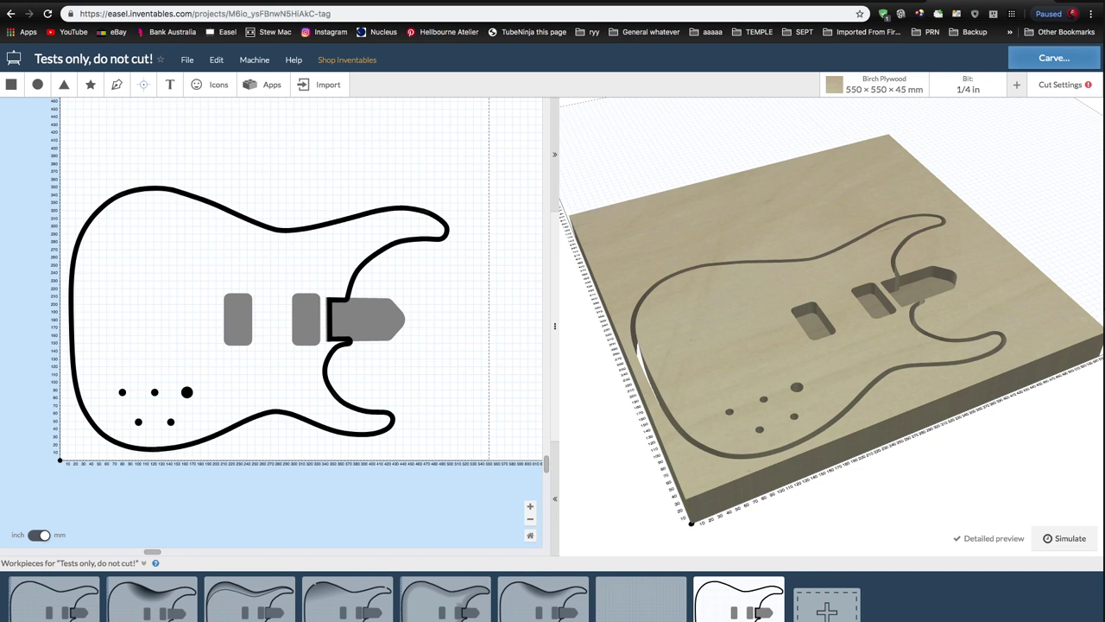
# Switch from the Easel guitar body project to the 'x carve - Google Search' image results.
pyautogui.click(1001, 27)
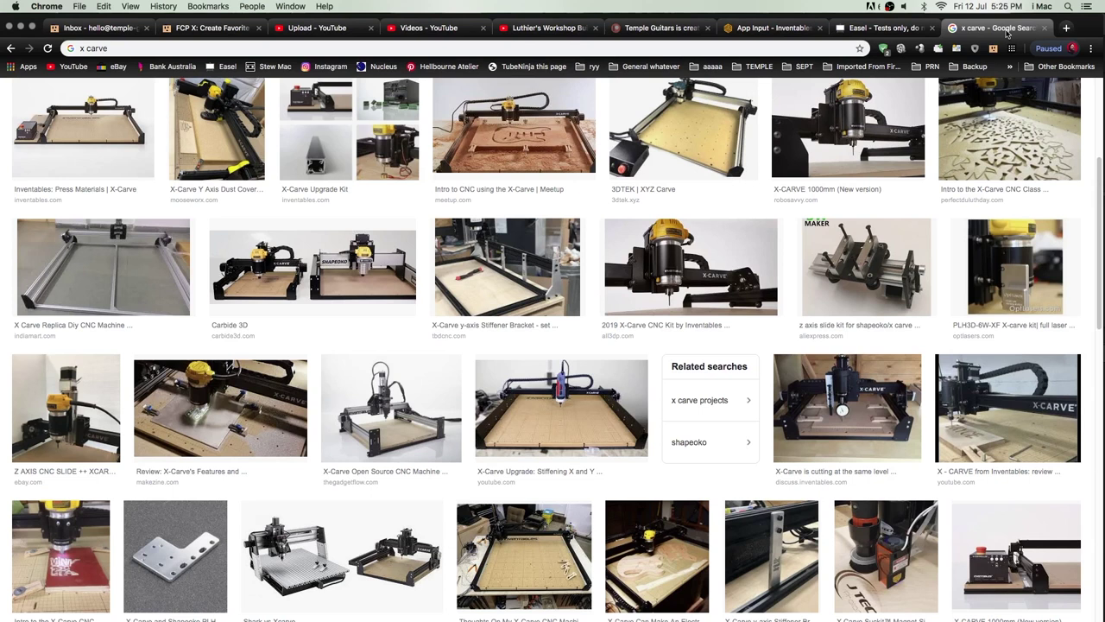
# Enlarge the 'Intro to CNC using the X-Carve | Meetup' guitar-carving photo, then return to Easel.
pyautogui.click(558, 145)
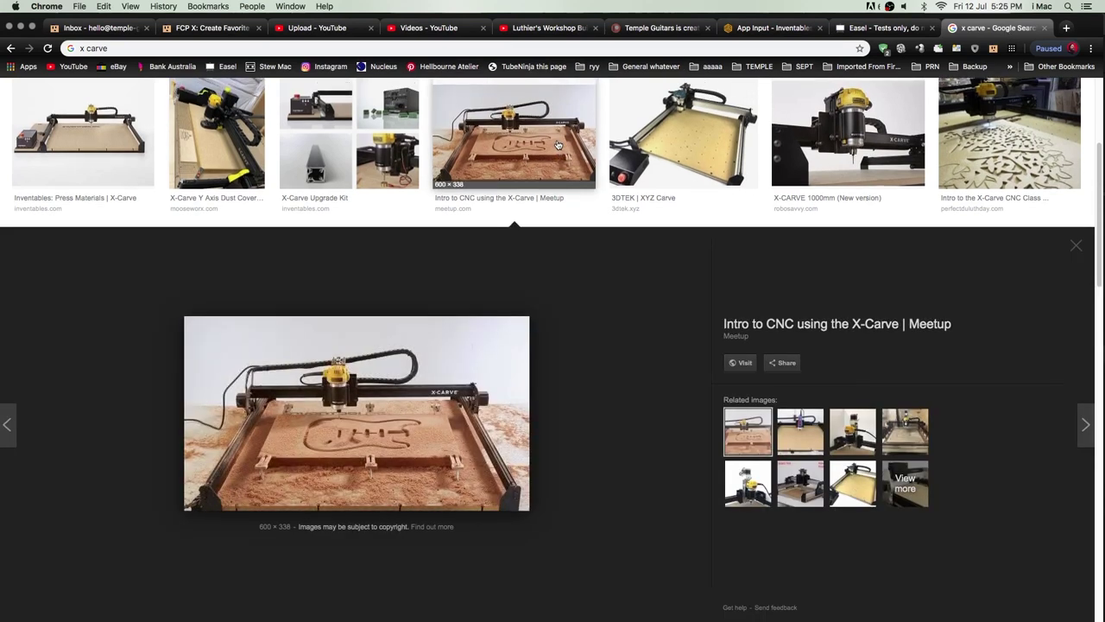
pyautogui.click(881, 28)
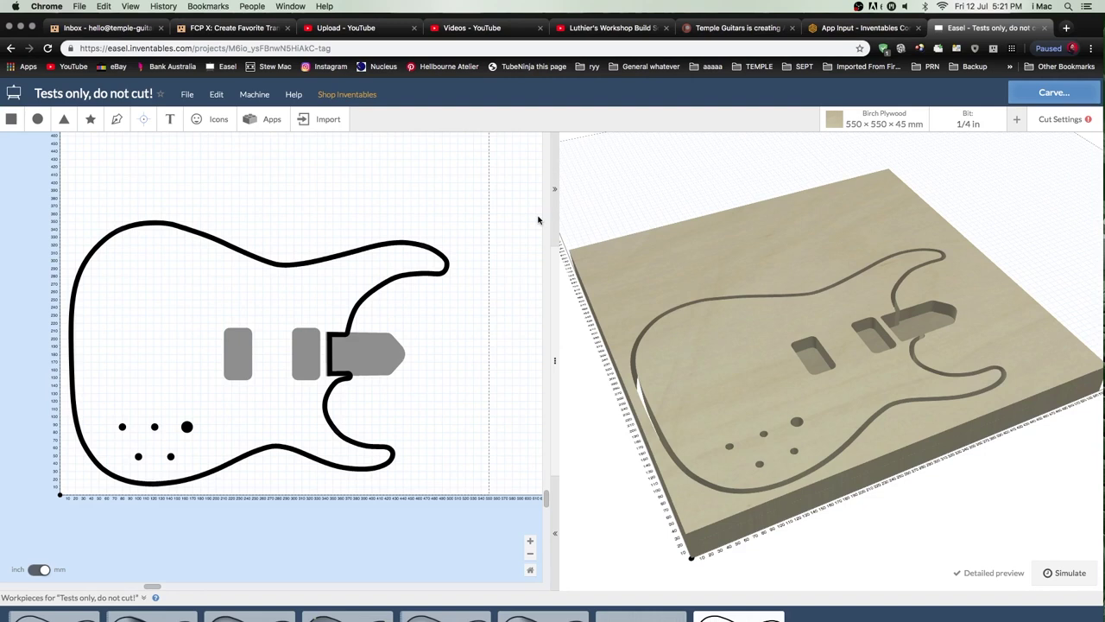
# Bring up the Easel App Library and scroll down through the available apps.
pyautogui.click(266, 121)
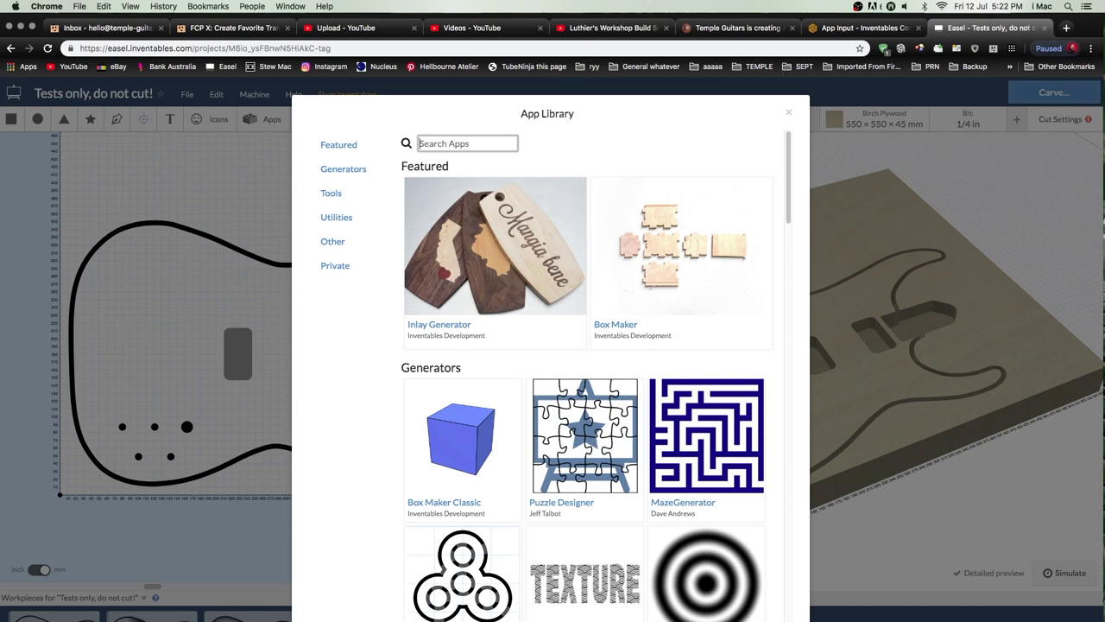
pyautogui.scroll(-10, 803, 446)
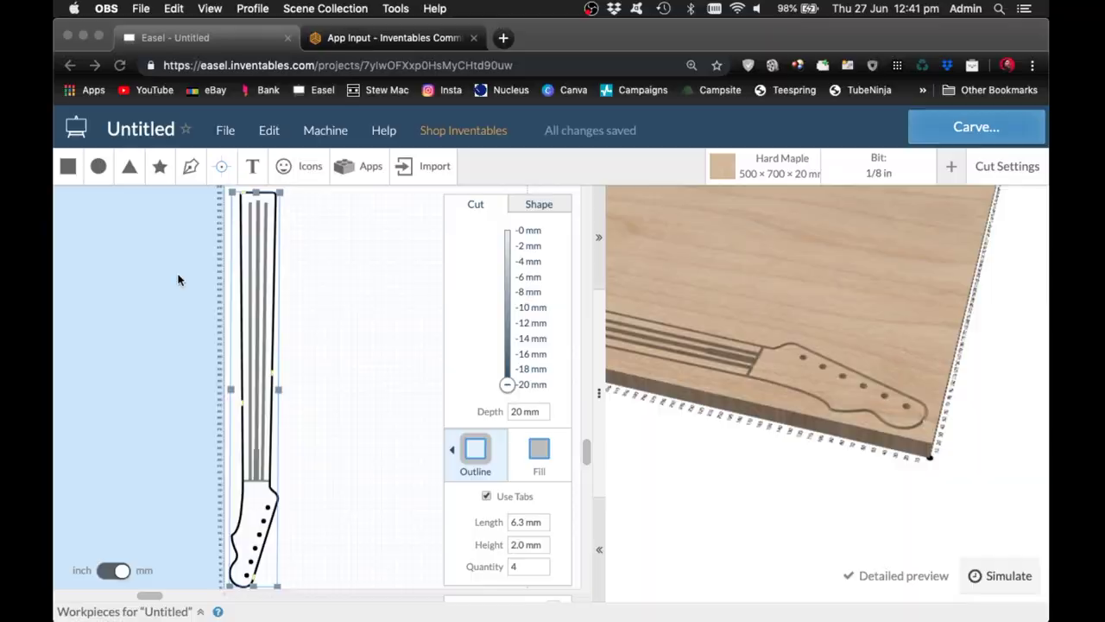
# Bring the Chrome window forward to show the Untitled neck and headstock project.
pyautogui.click(234, 333)
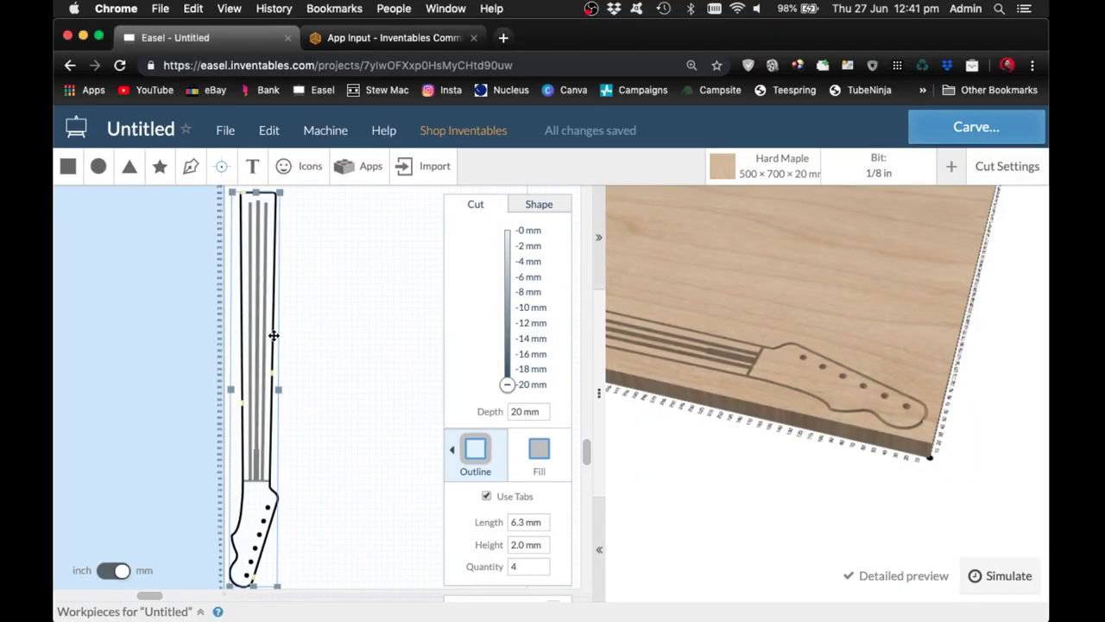
# Select the 10 mm headstock outline and zoom into the 3D preview.
pyautogui.click(247, 481)
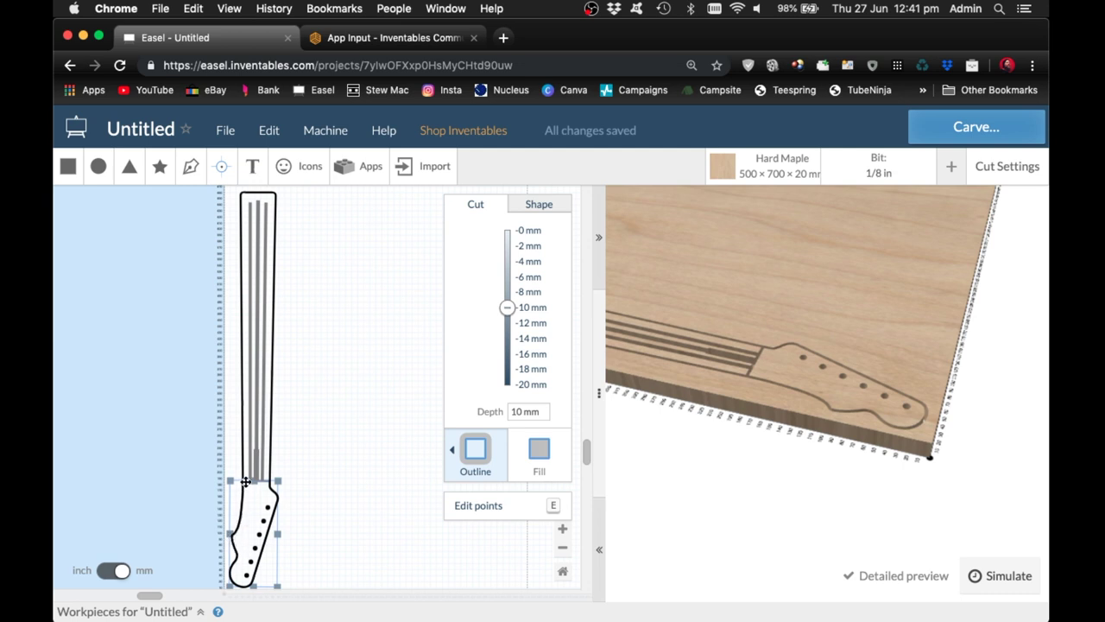
pyautogui.scroll(5, 804, 361)
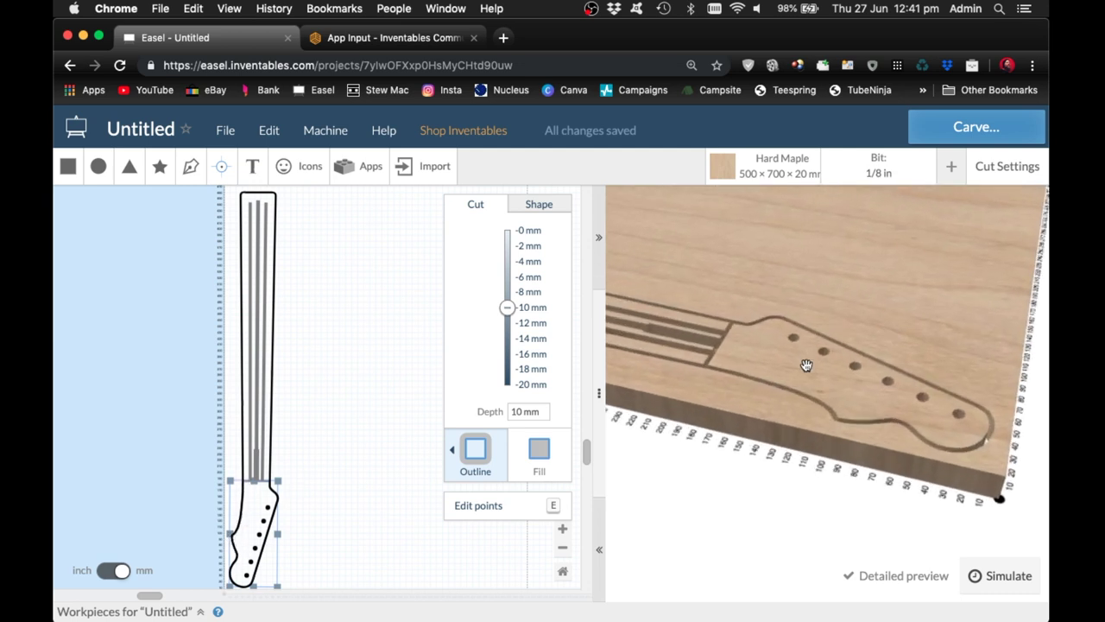
pyautogui.scroll(3, 805, 364)
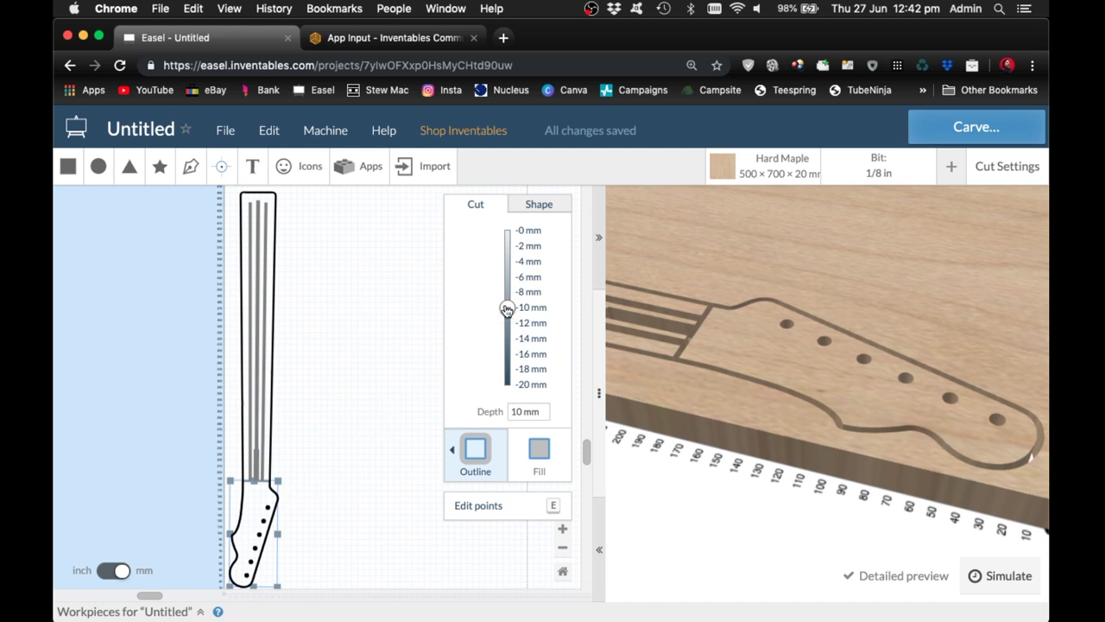
# Launch the private Super Gradient app with an ease-out curve and 10 mm end depth.
pyautogui.click(367, 167)
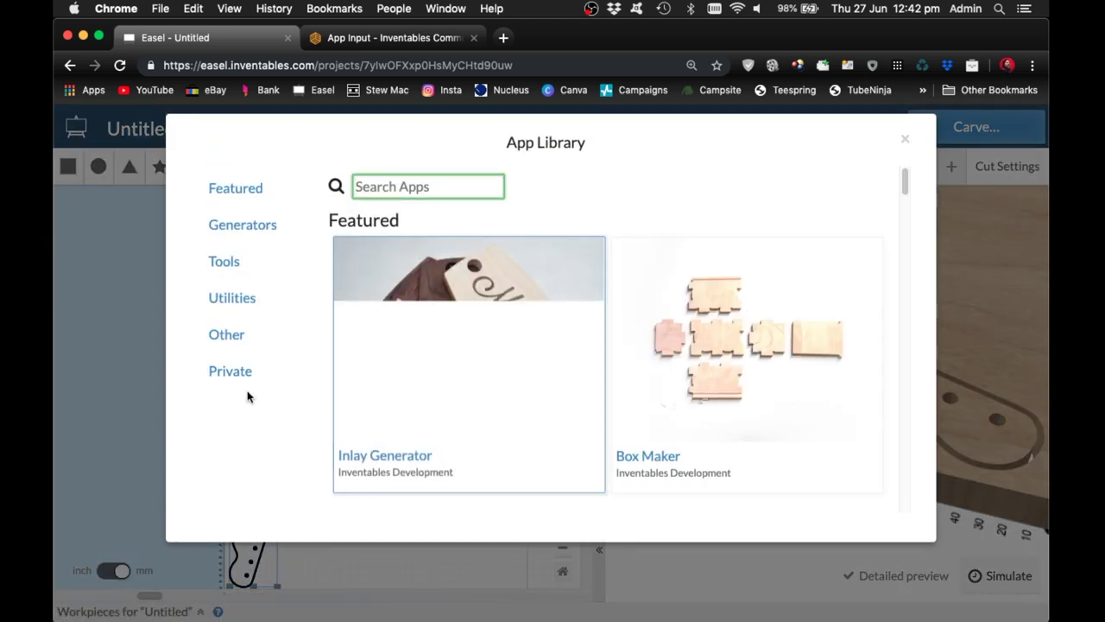
pyautogui.click(222, 376)
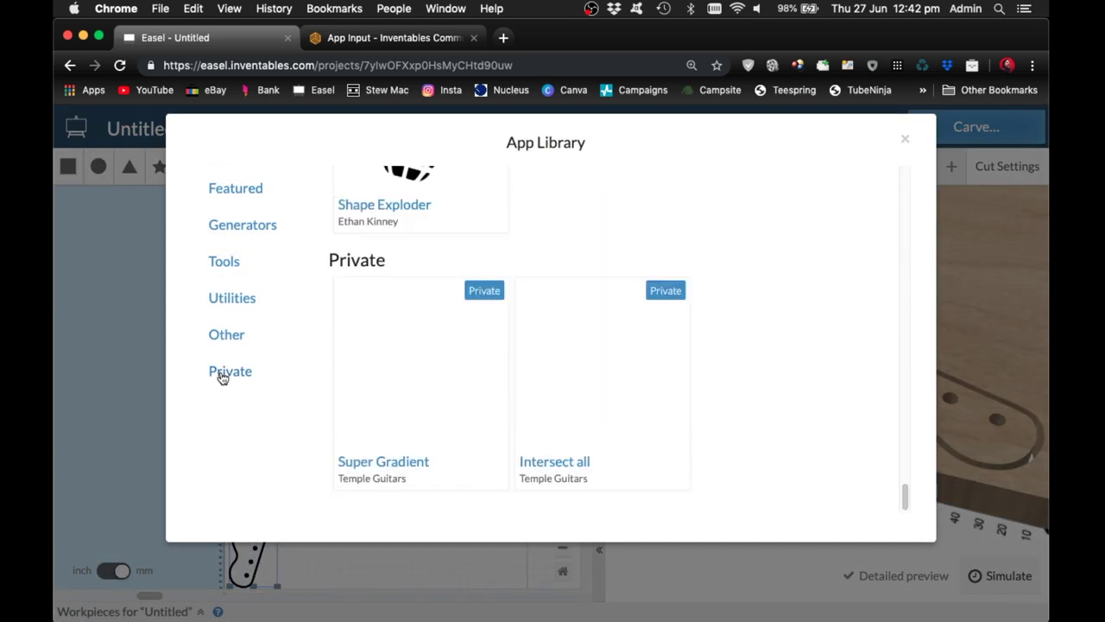
pyautogui.click(398, 380)
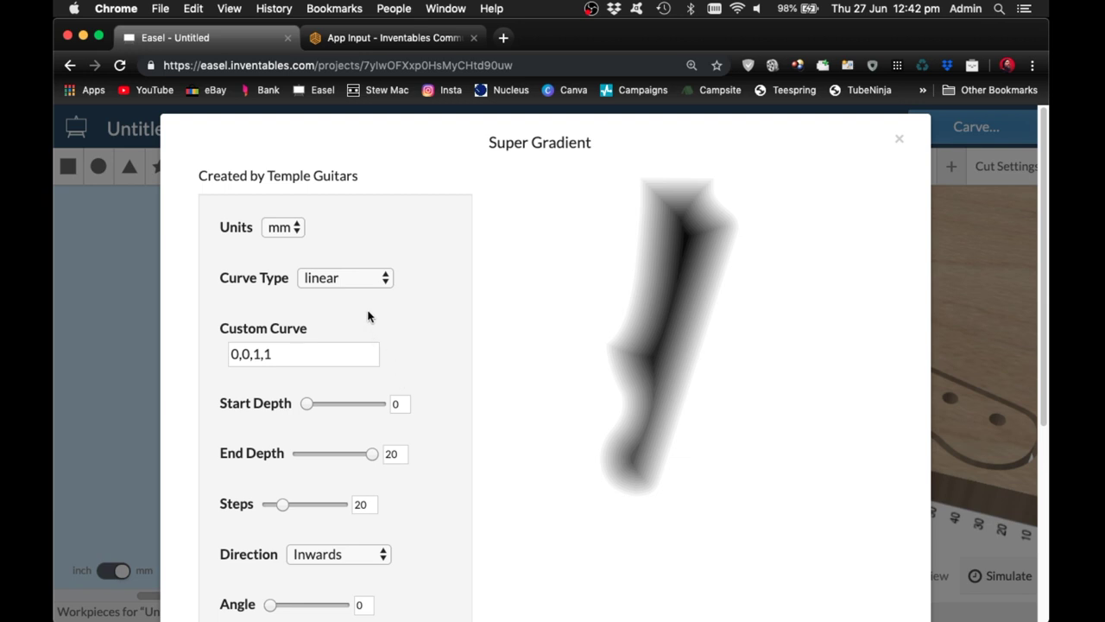
pyautogui.click(346, 282)
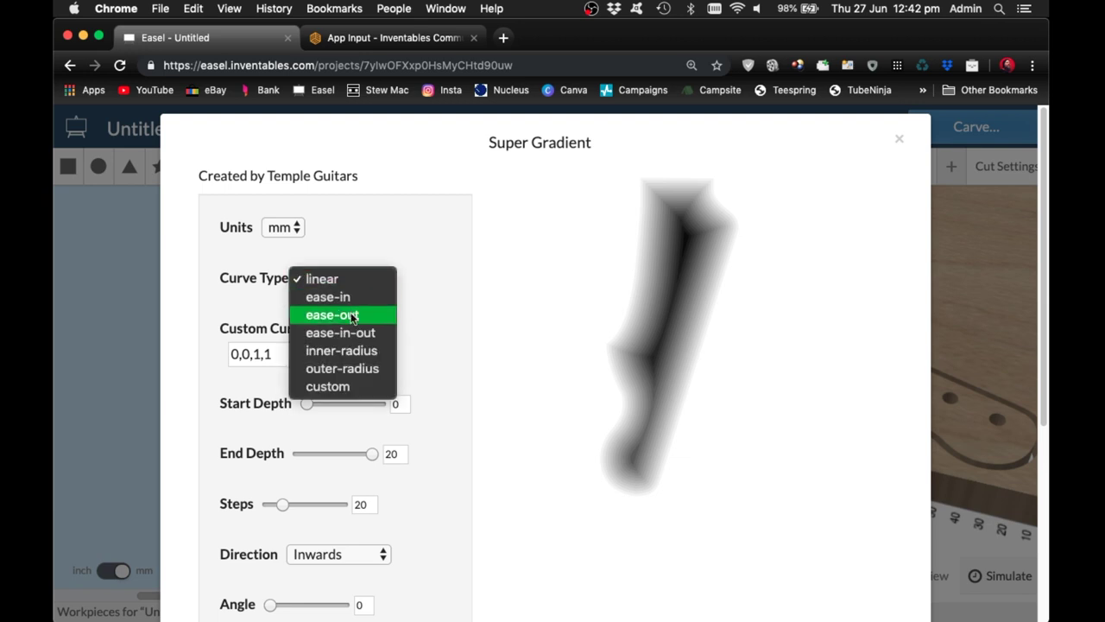
pyautogui.click(353, 316)
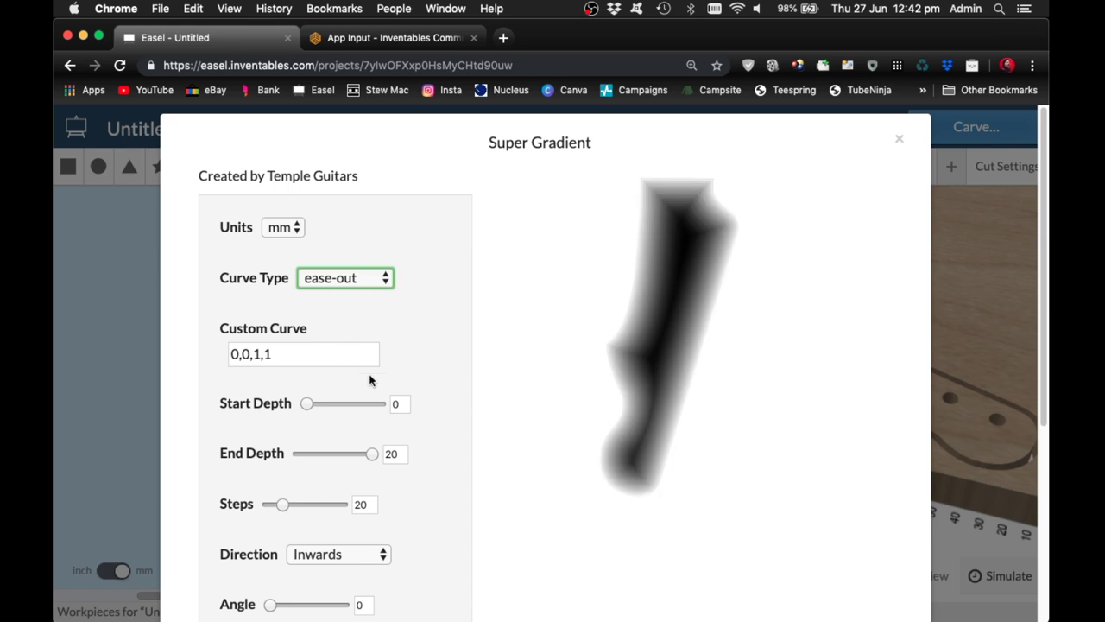
pyautogui.doubleClick(397, 455)
pyautogui.write('10')
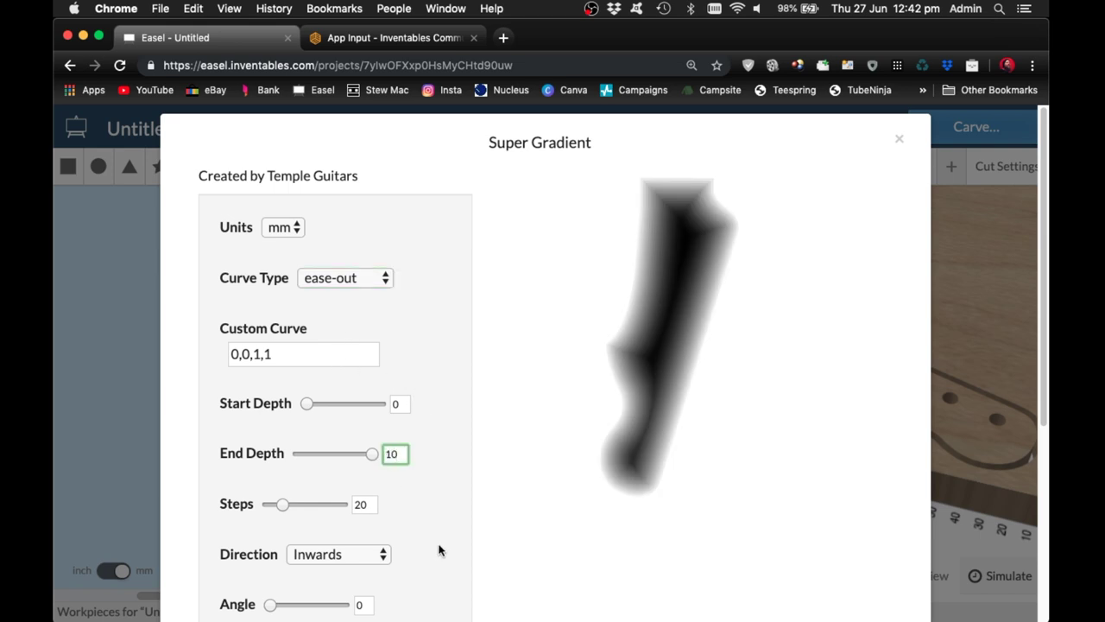
# Turn on Show All, raise steps from 20 to 100, and set direction Down.
pyautogui.scroll(-5, 440, 547)
pyautogui.click(287, 465)
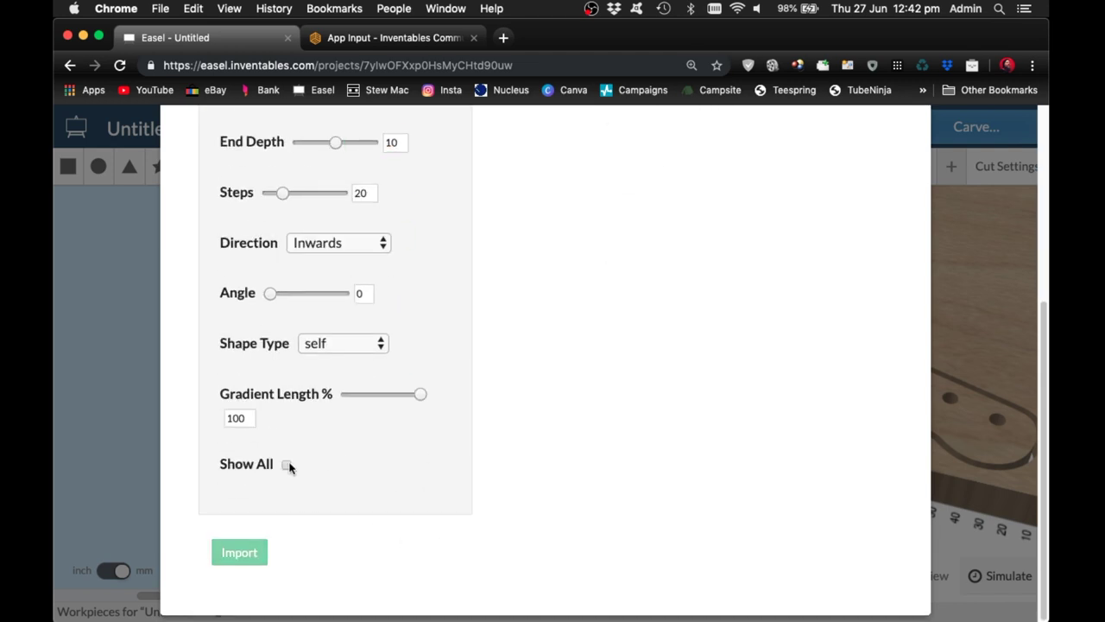
pyautogui.scroll(5, 419, 385)
pyautogui.scroll(1, 416, 384)
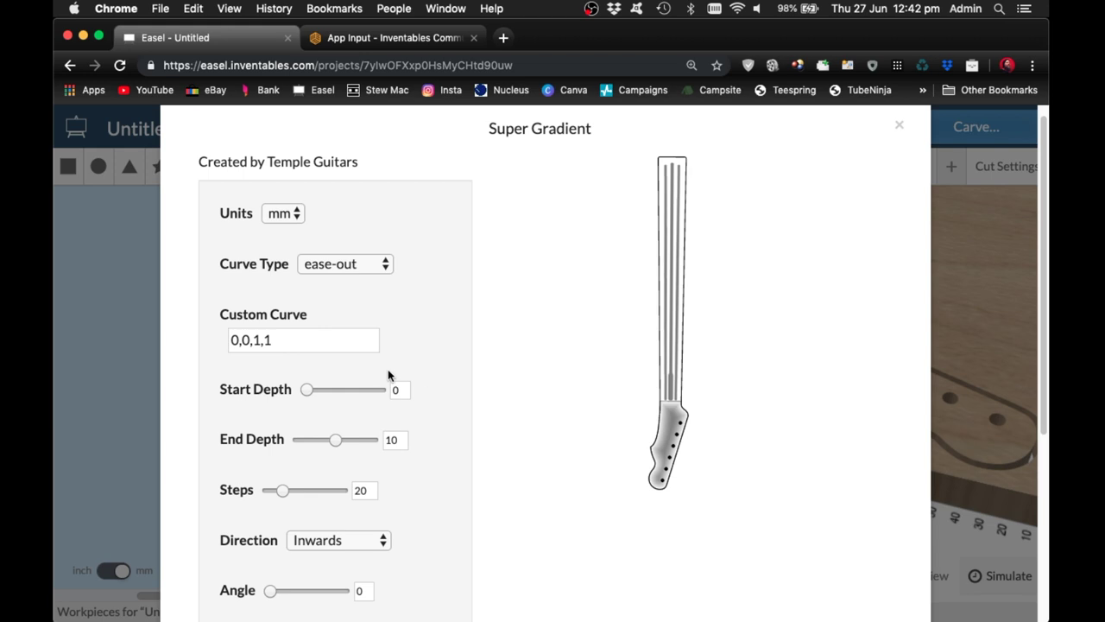
pyautogui.scroll(-1, 361, 442)
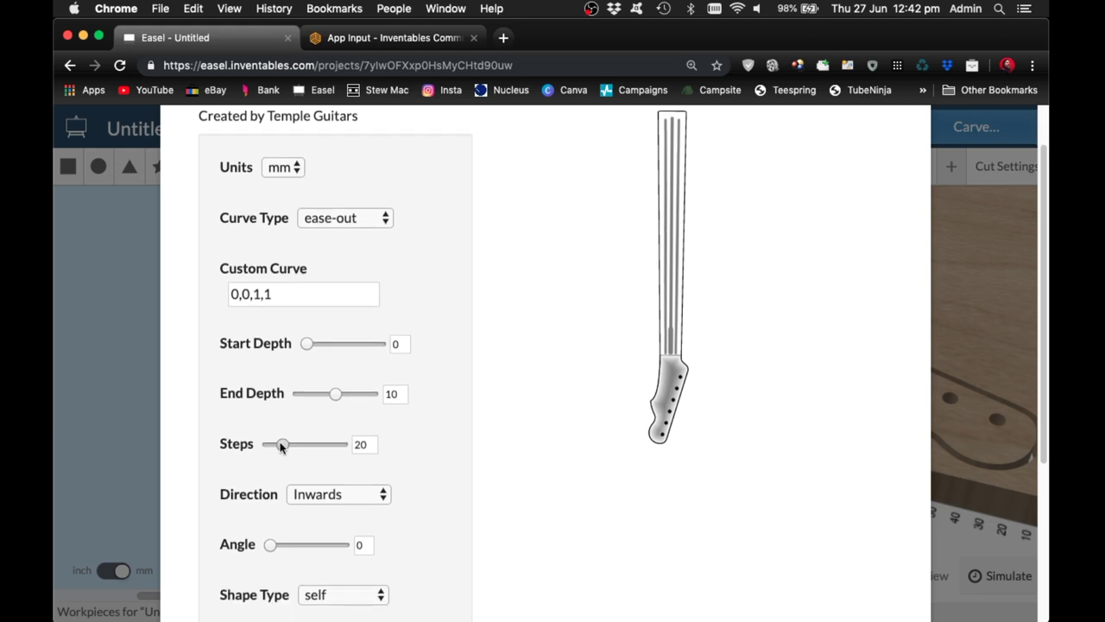
pyautogui.moveTo(283, 444); pyautogui.dragTo(342, 444)
pyautogui.click(373, 494)
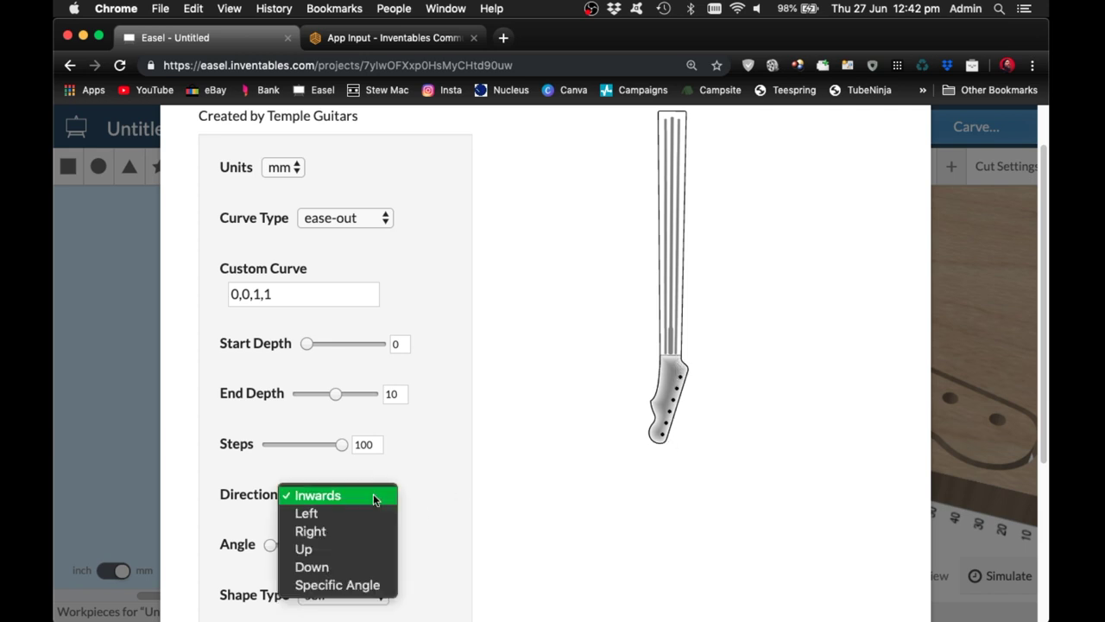
pyautogui.click(355, 566)
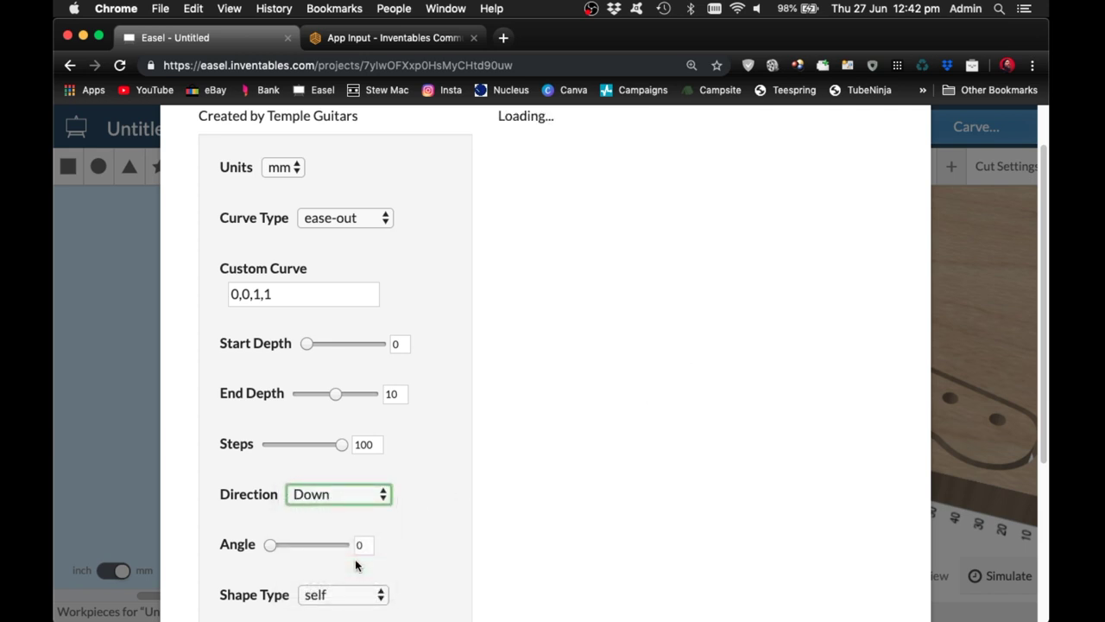
# Choose rectangular shape type, set gradient length to 10%, and import the gradient onto the headstock.
pyautogui.scroll(-3, 373, 541)
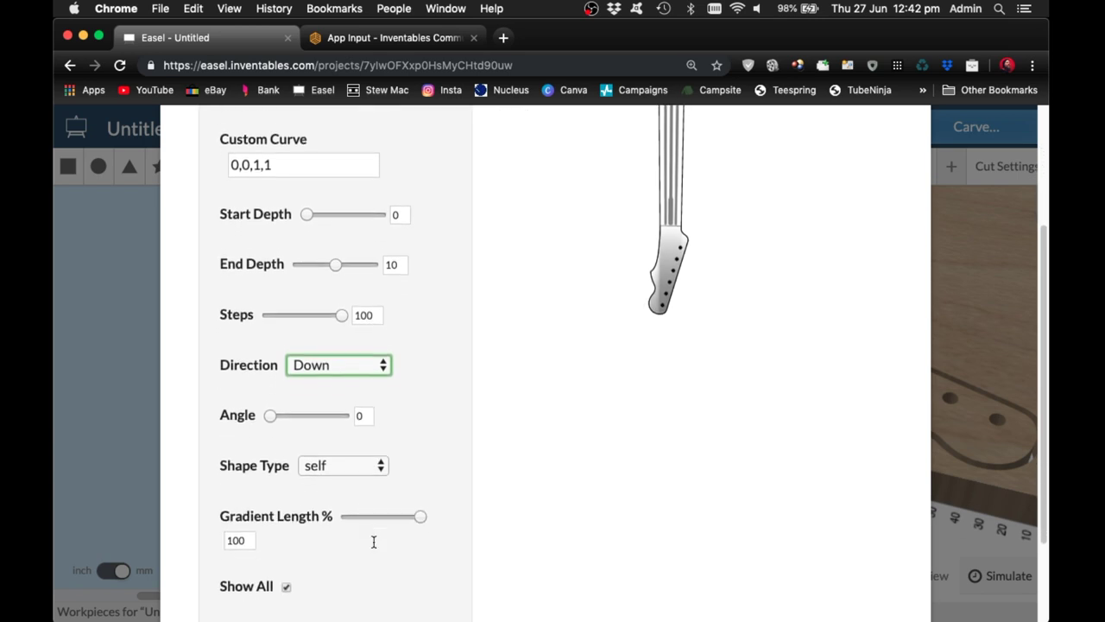
pyautogui.click(365, 465)
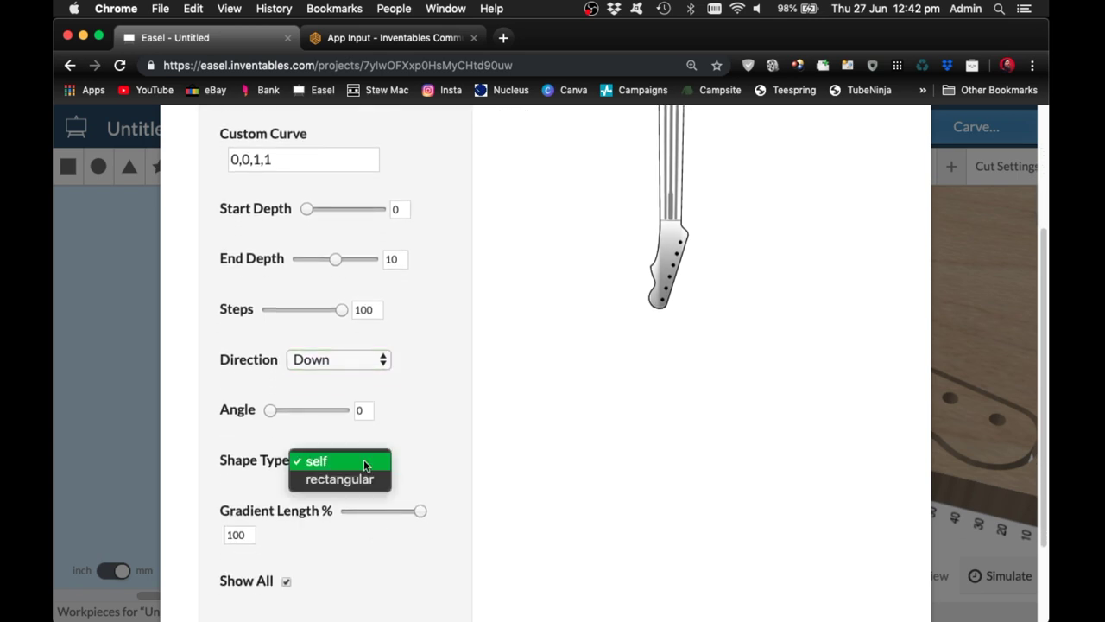
pyautogui.click(363, 480)
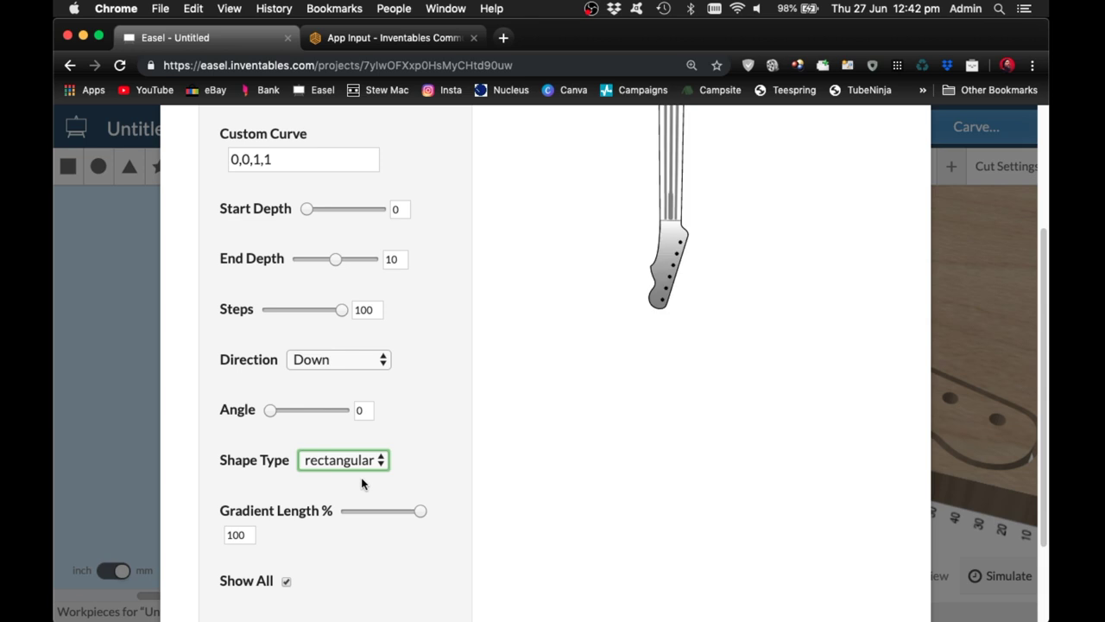
pyautogui.moveTo(419, 510); pyautogui.dragTo(355, 511)
pyautogui.doubleClick(245, 532)
pyautogui.write('10')
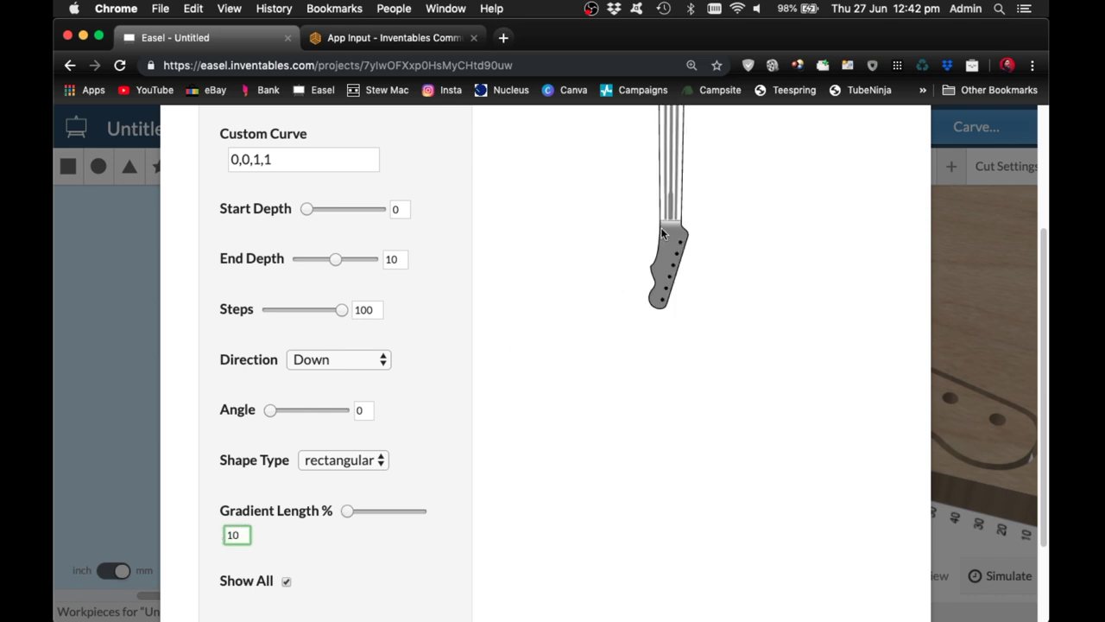
pyautogui.scroll(-3, 367, 506)
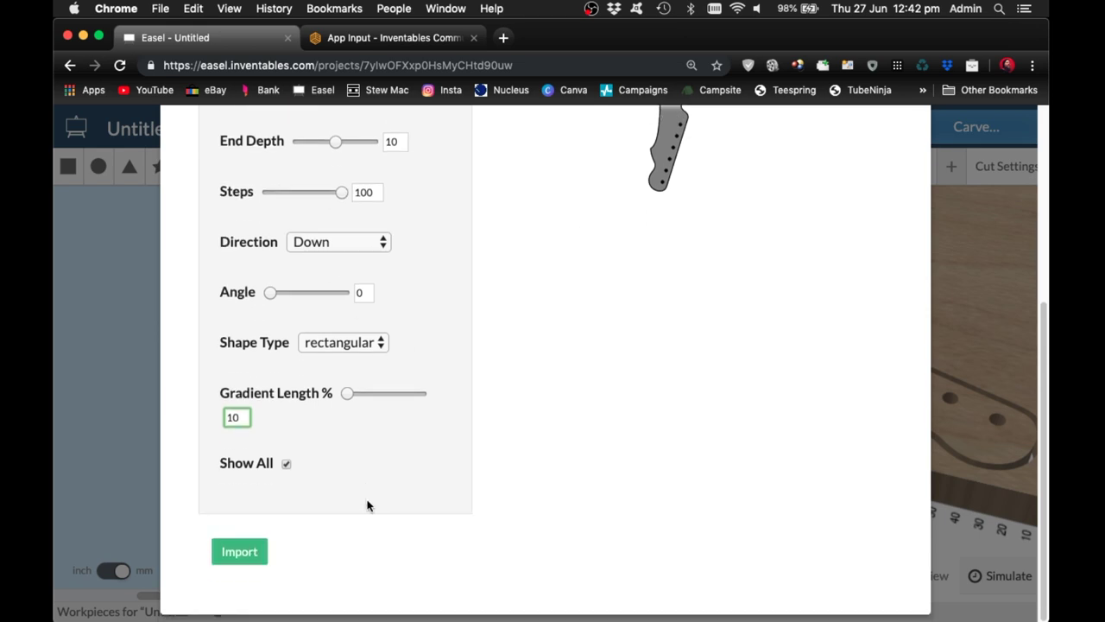
pyautogui.click(252, 553)
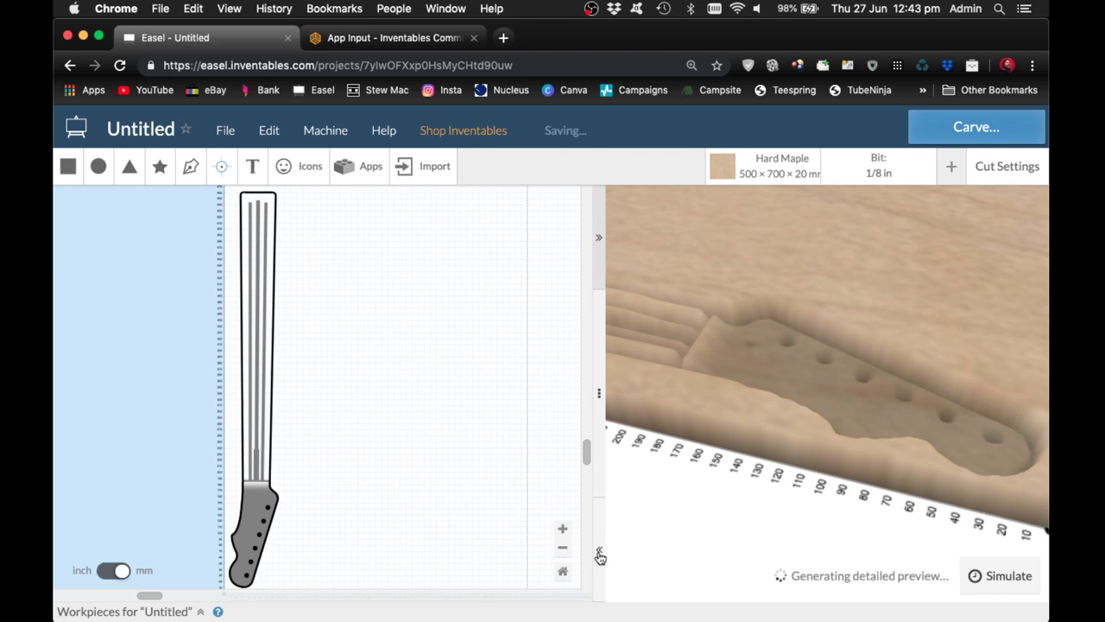
# Render the detailed preview full-width and orbit around the carved headstock from several angles.
pyautogui.click(600, 553)
pyautogui.click(844, 575)
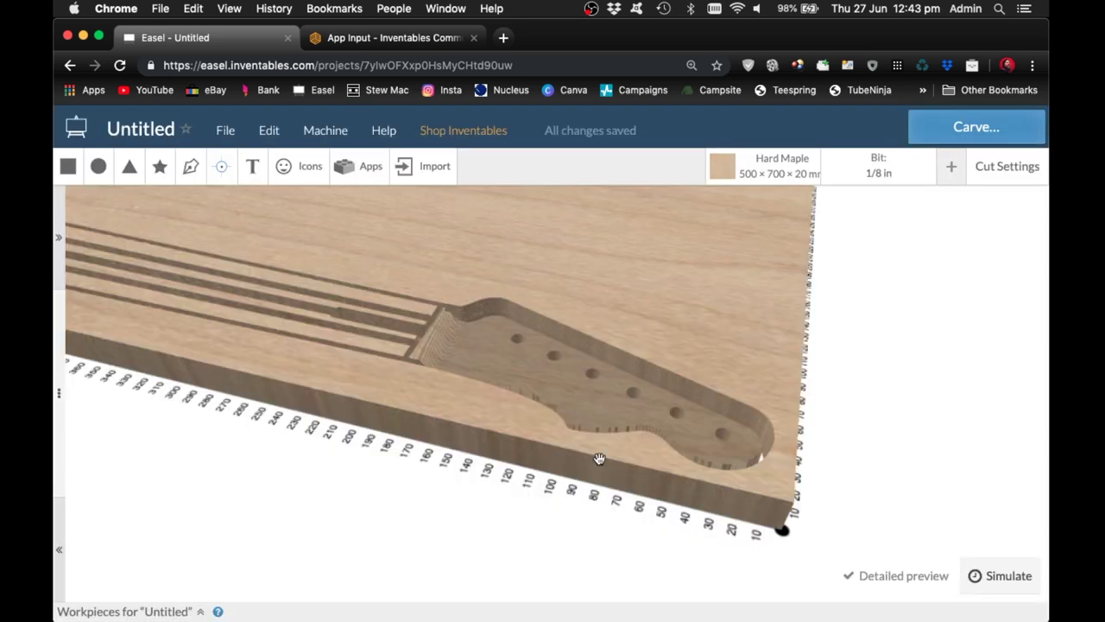
pyautogui.scroll(8, 578, 393)
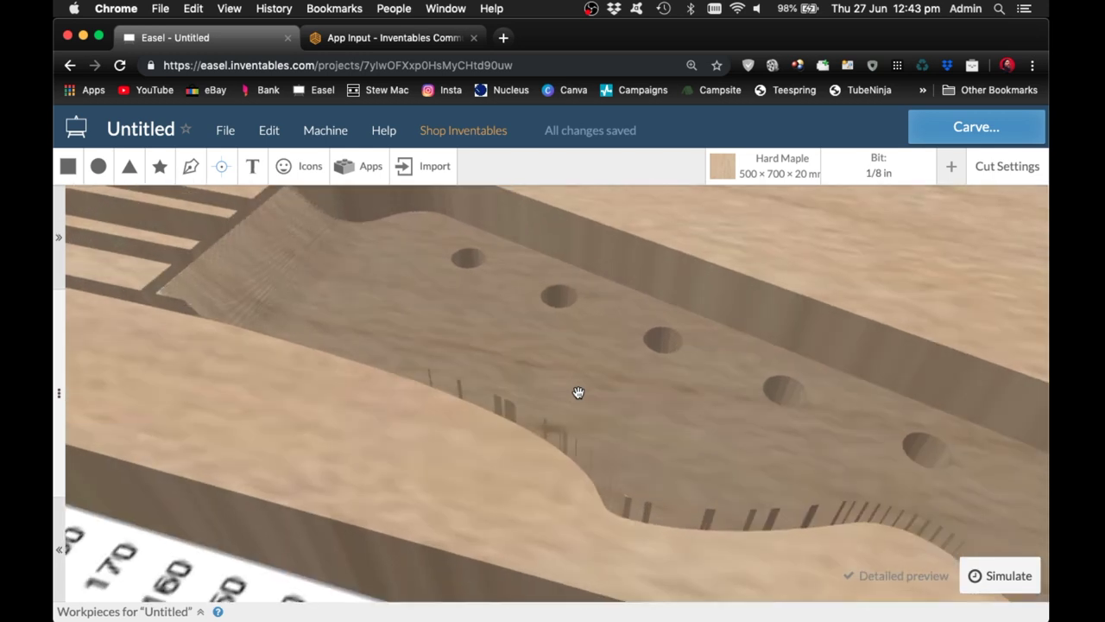
pyautogui.scroll(-8, 578, 393)
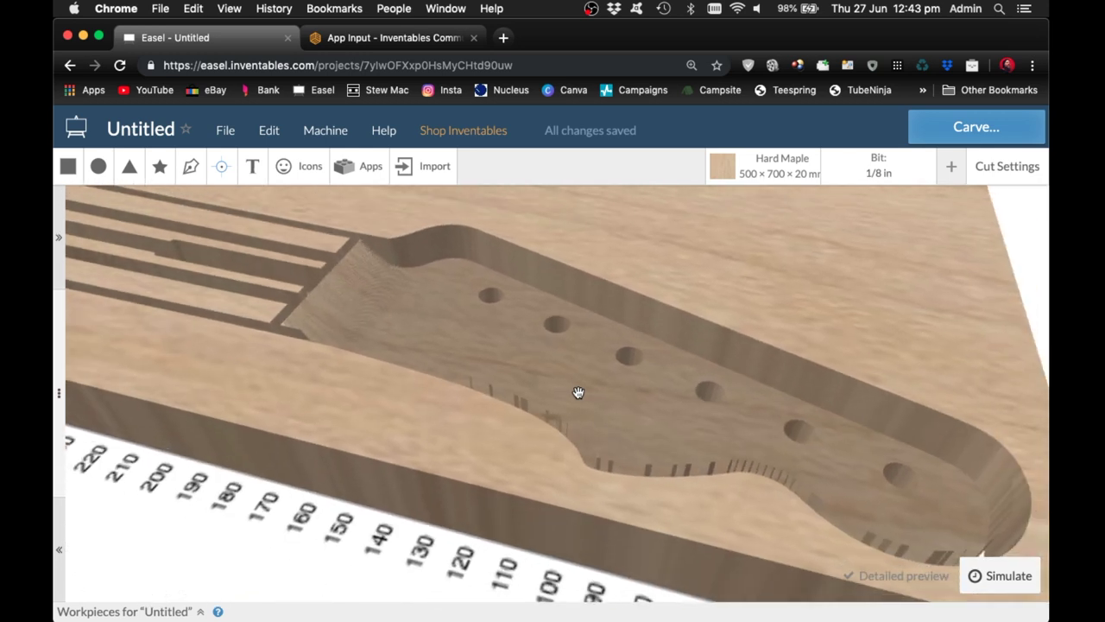
pyautogui.moveTo(582, 341); pyautogui.dragTo(660, 505)
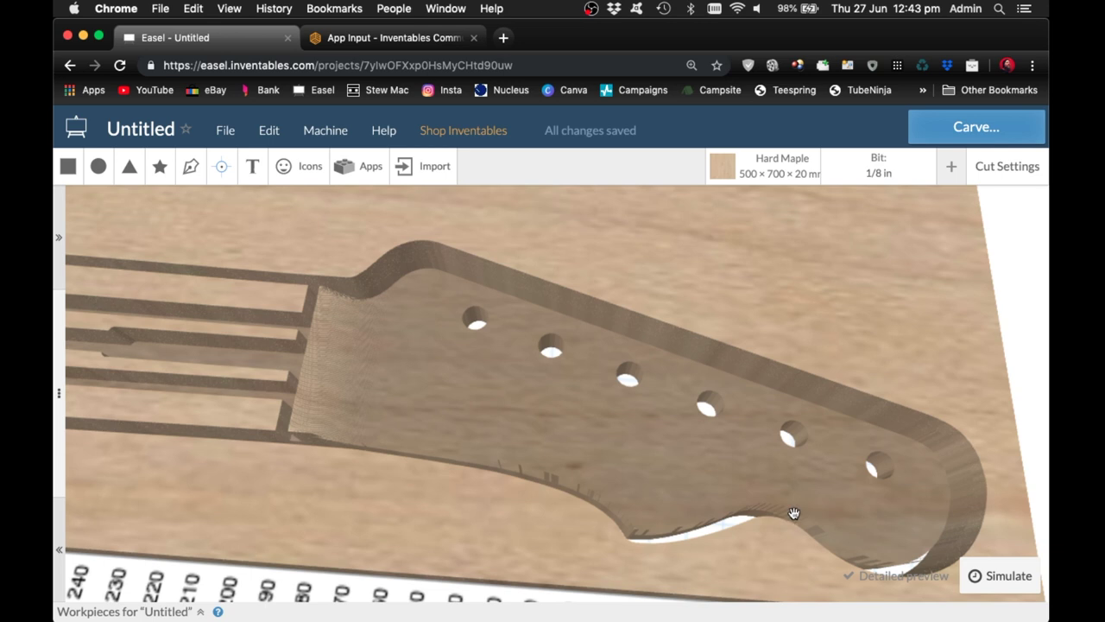
pyautogui.moveTo(501, 326); pyautogui.dragTo(398, 289)
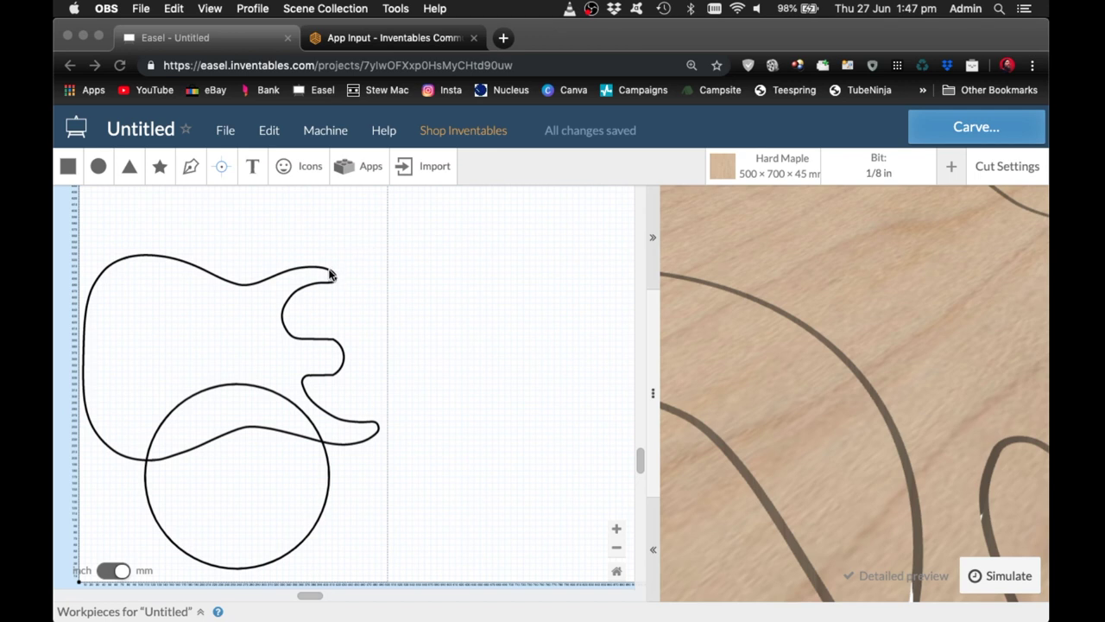
# Select the 45 mm outline-cut circle overlapping the guitar body outline.
pyautogui.click(331, 275)
pyautogui.click(329, 273)
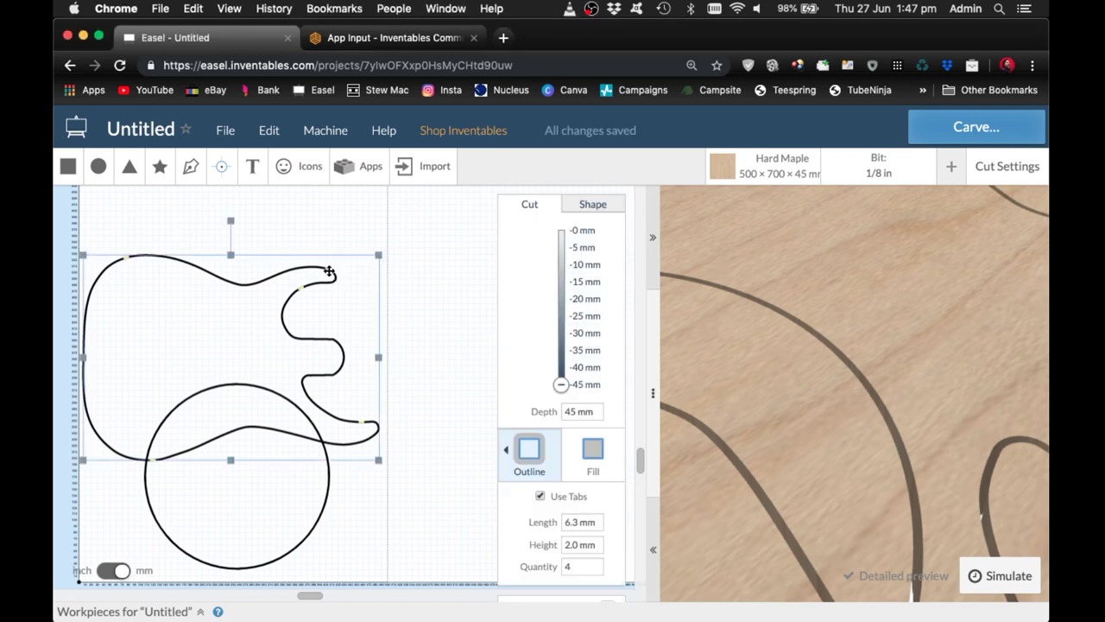
pyautogui.click(329, 481)
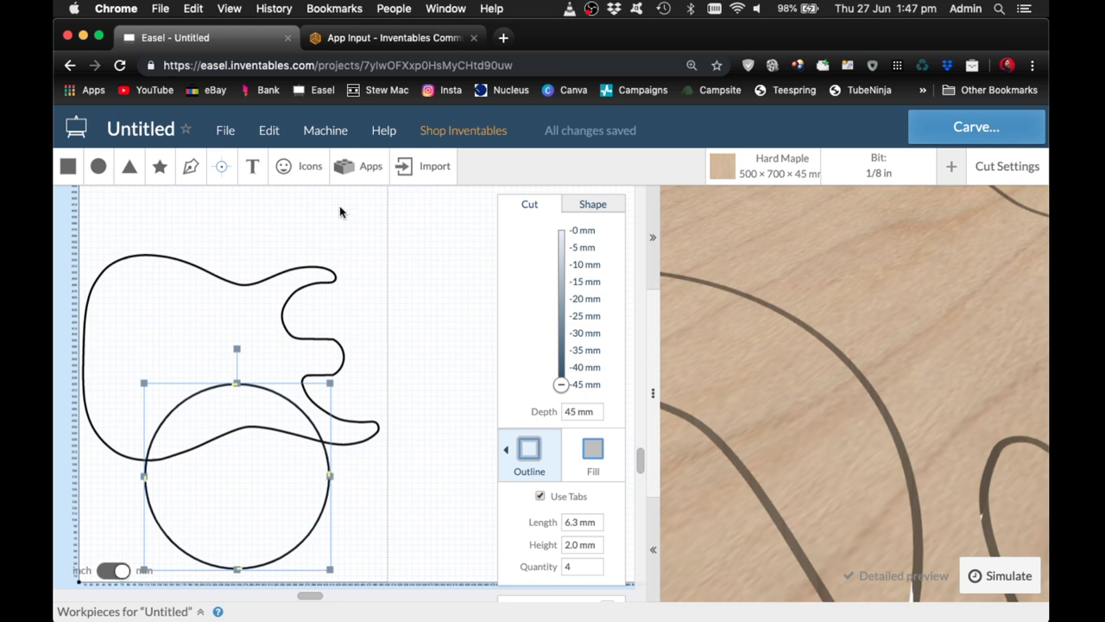
# Launch the private Super Gradient app for the circle and enable Show All.
pyautogui.click(363, 172)
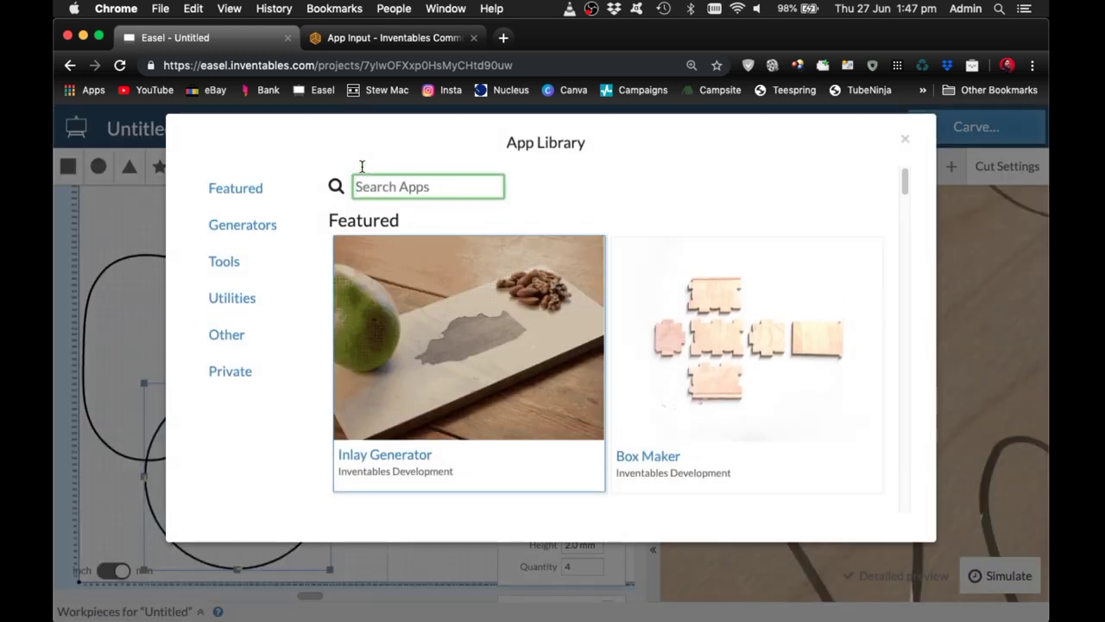
pyautogui.click(242, 369)
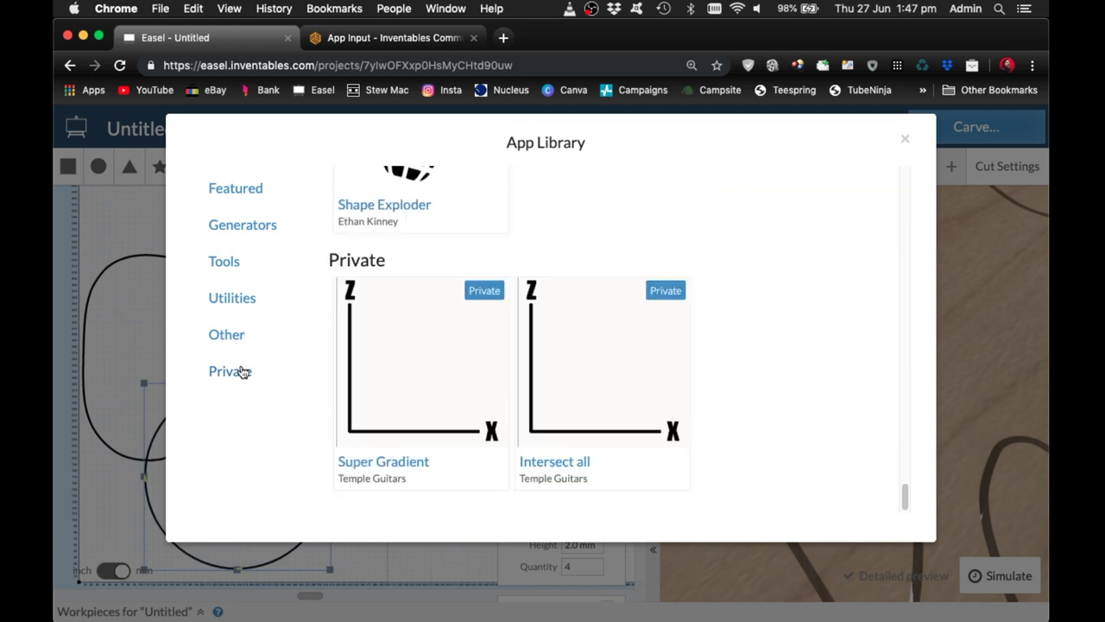
pyautogui.click(405, 388)
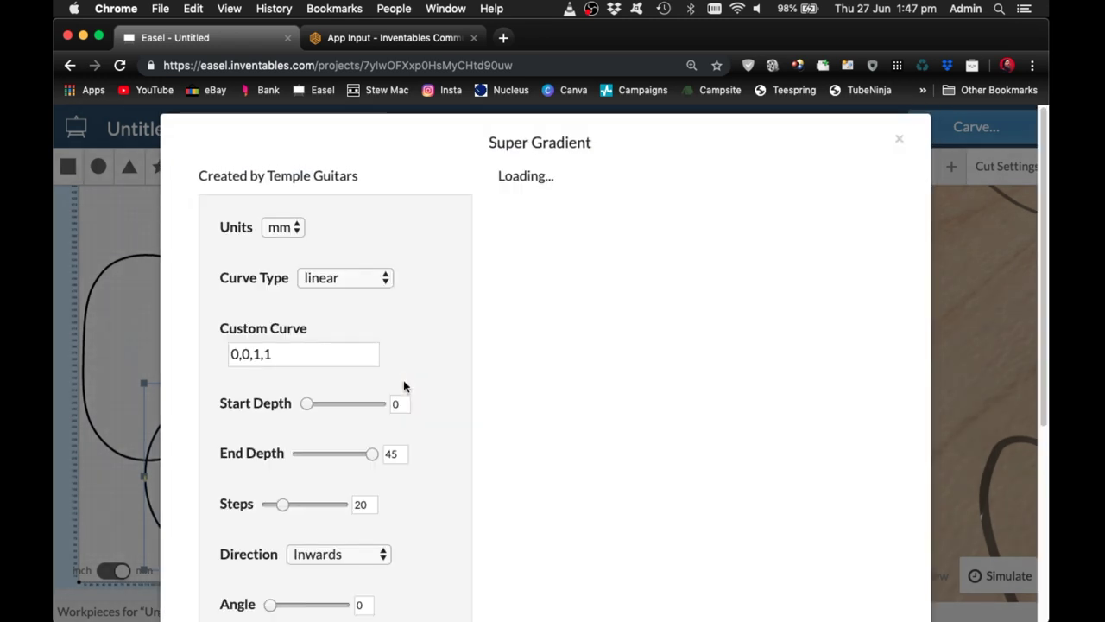
pyautogui.scroll(-7, 403, 386)
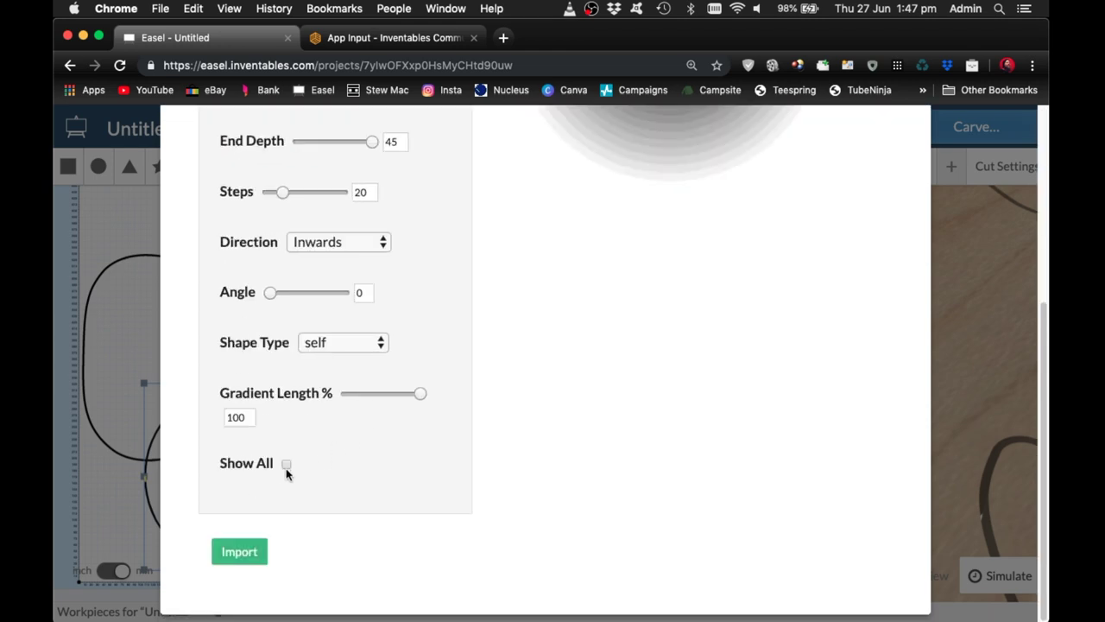
pyautogui.click(287, 464)
pyautogui.scroll(4, 393, 422)
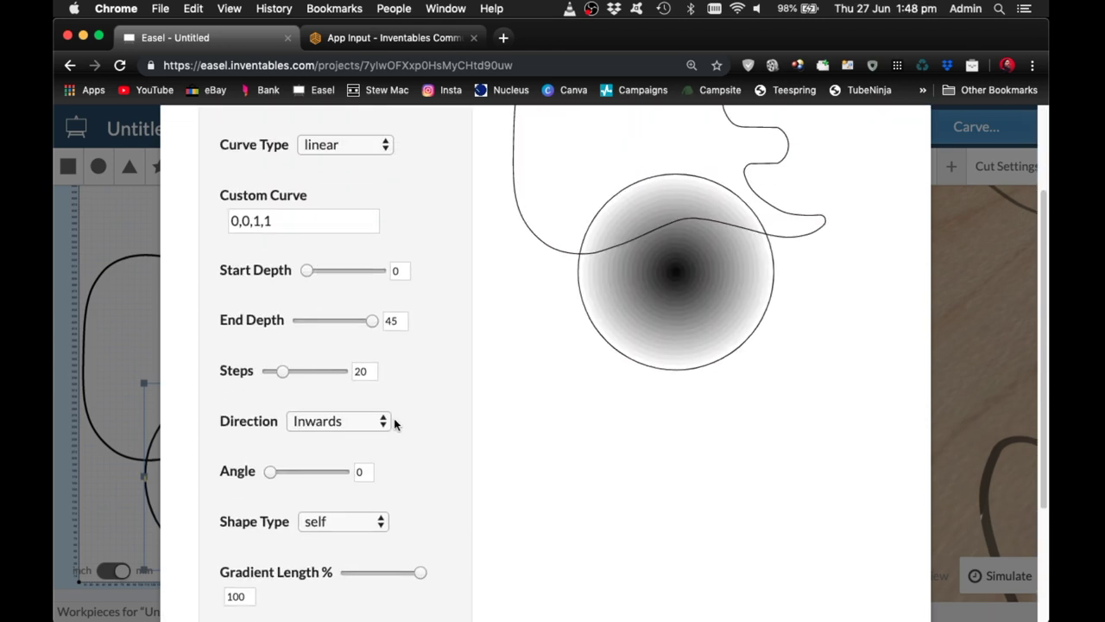
pyautogui.scroll(1, 394, 422)
pyautogui.scroll(-1, 394, 424)
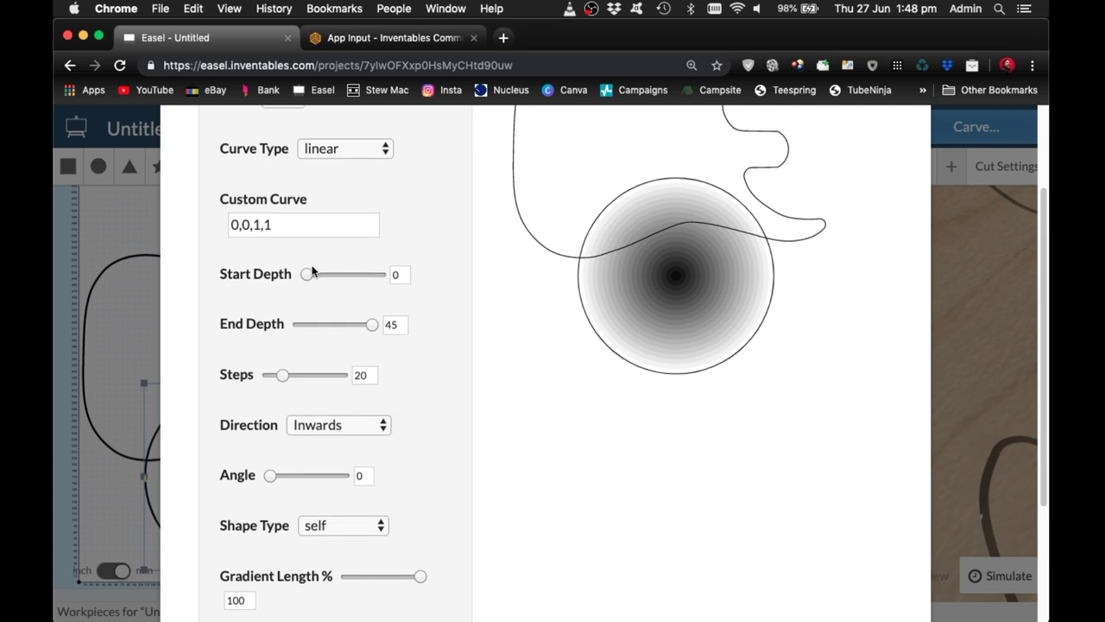
# Set end depth to 22.5 mm, steps to 100, and gradient length to 52%.
pyautogui.click(391, 325)
pyautogui.press('BackSpace')
pyautogui.press('BackSpace')
pyautogui.write('22.')
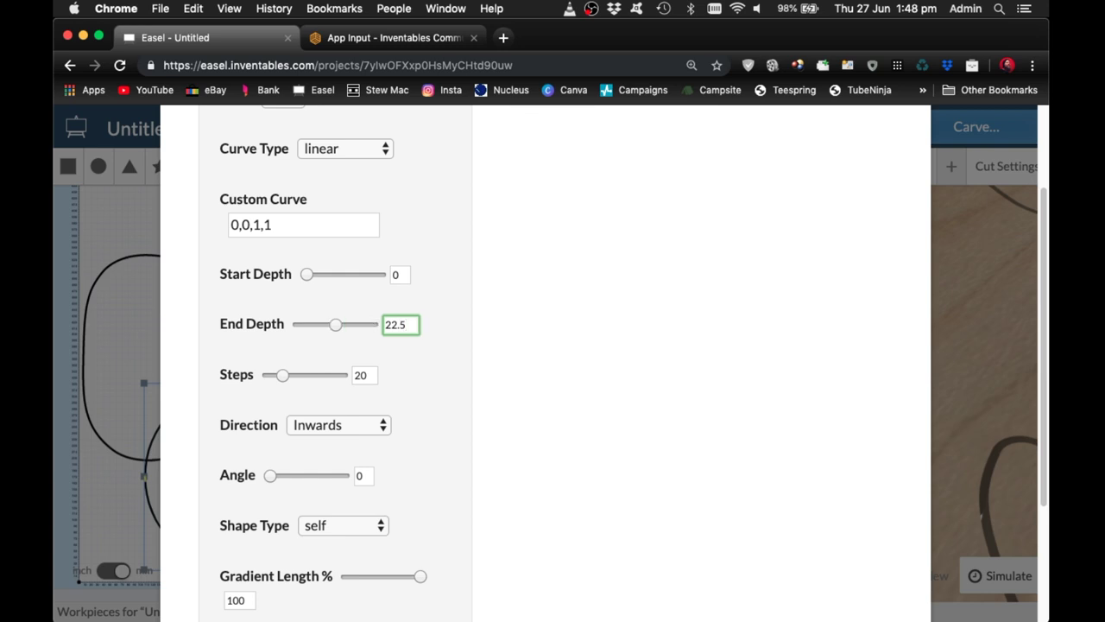
pyautogui.moveTo(282, 374); pyautogui.dragTo(386, 379)
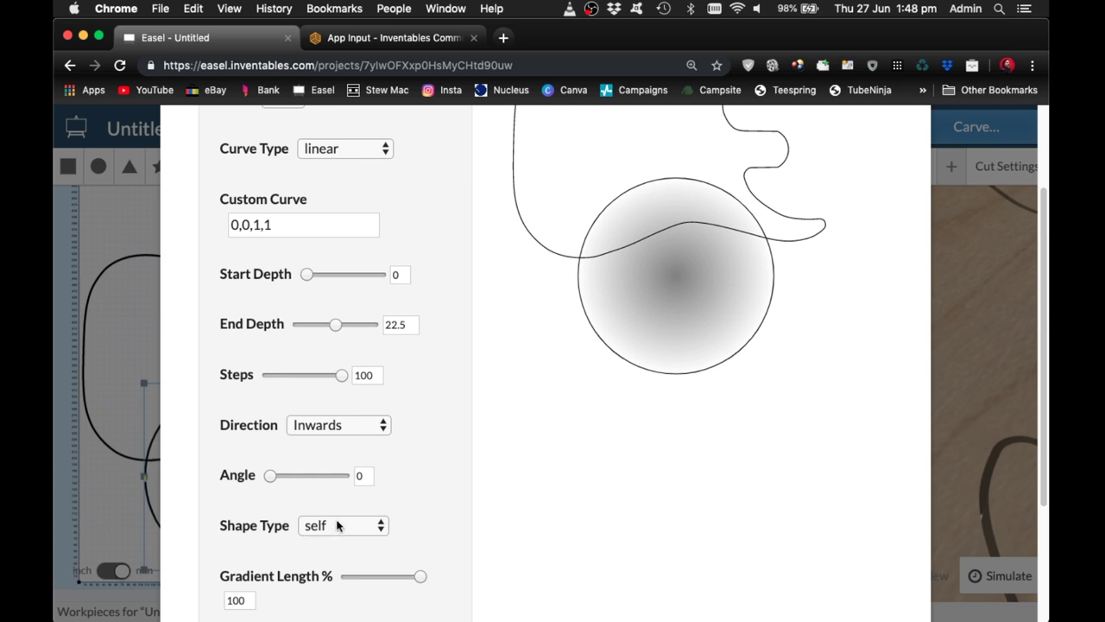
pyautogui.moveTo(419, 577); pyautogui.dragTo(363, 582)
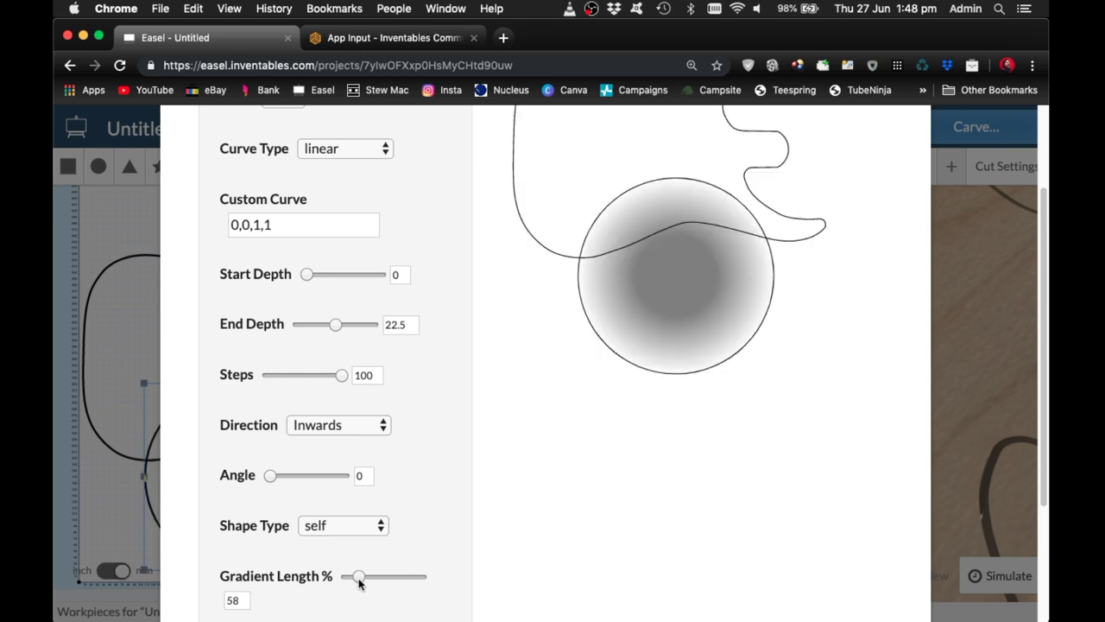
pyautogui.moveTo(360, 577); pyautogui.dragTo(356, 579)
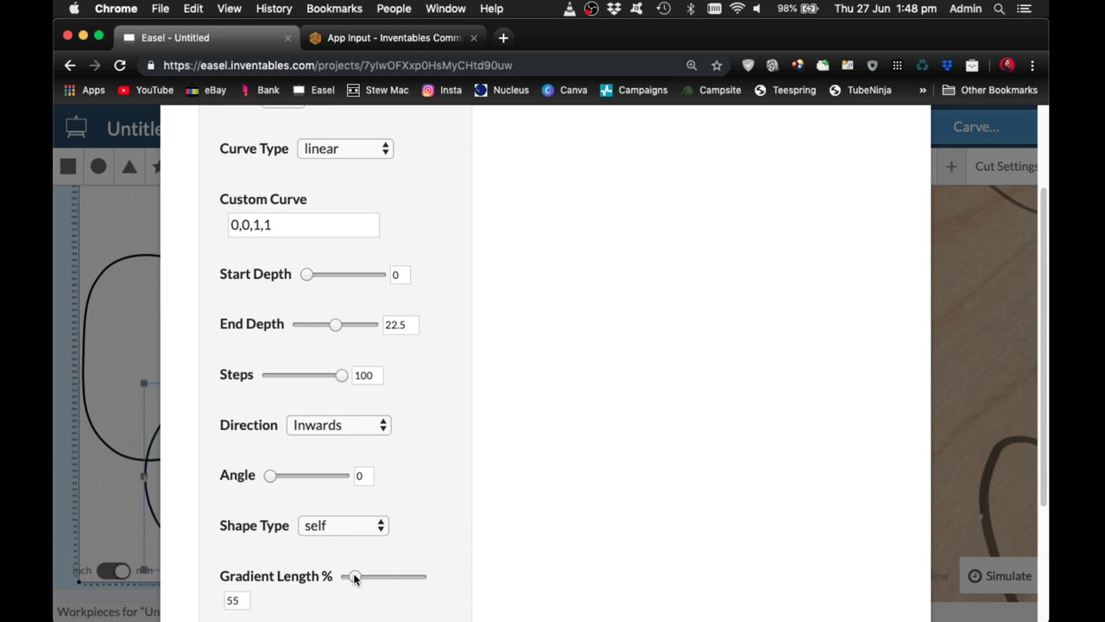
pyautogui.moveTo(354, 578); pyautogui.dragTo(352, 578)
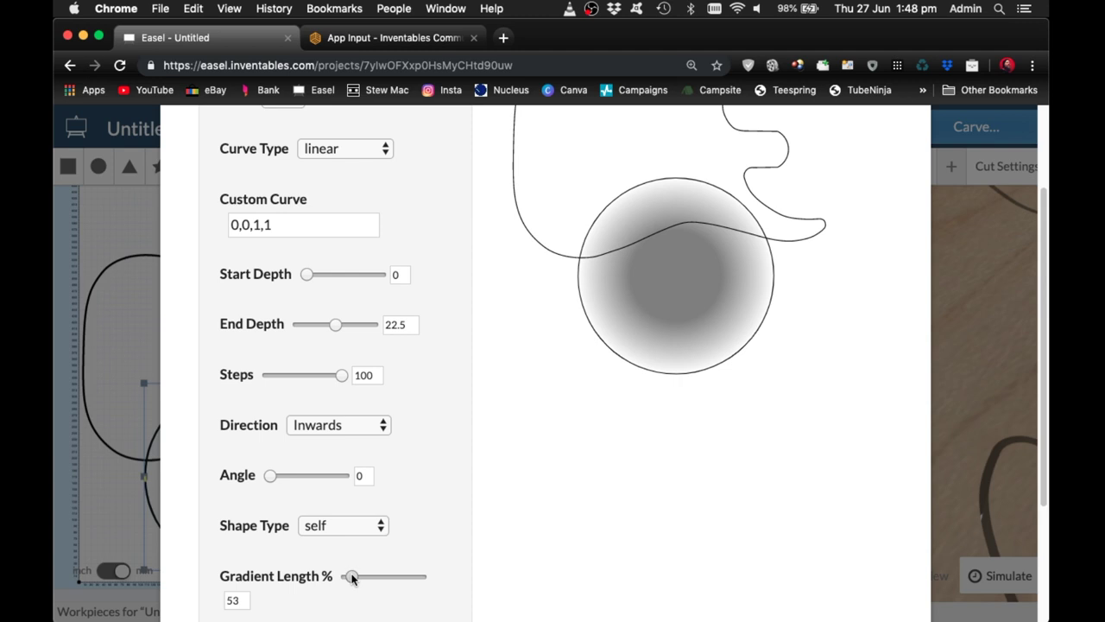
pyautogui.moveTo(351, 579); pyautogui.dragTo(350, 579)
# Keep the linear curve type and import the inward gradient into the design.
pyautogui.scroll(5, 663, 226)
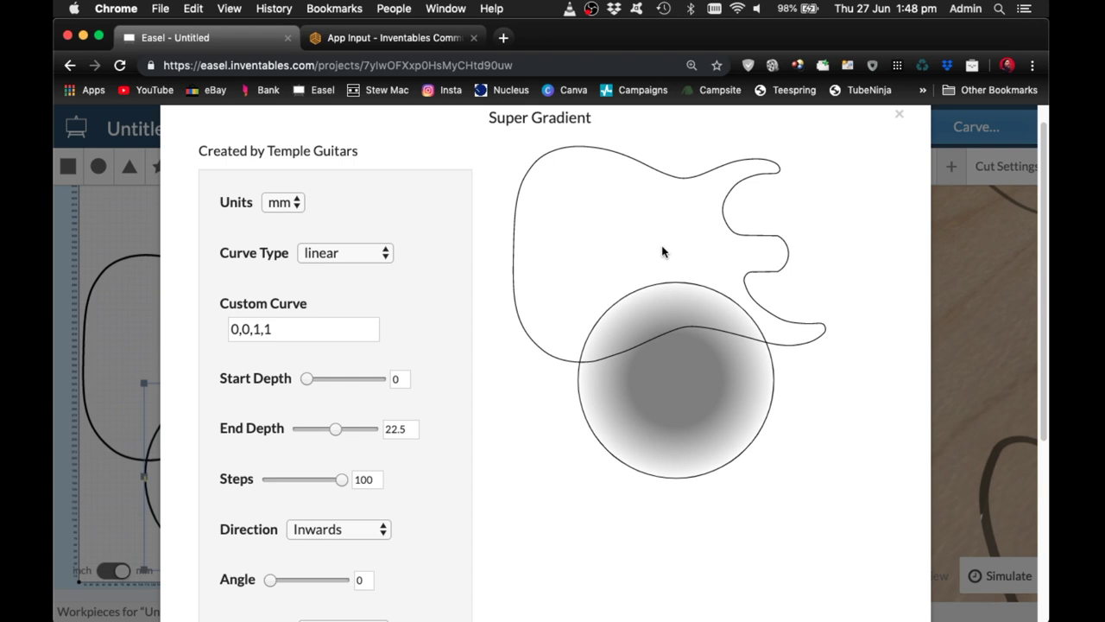
pyautogui.click(329, 236)
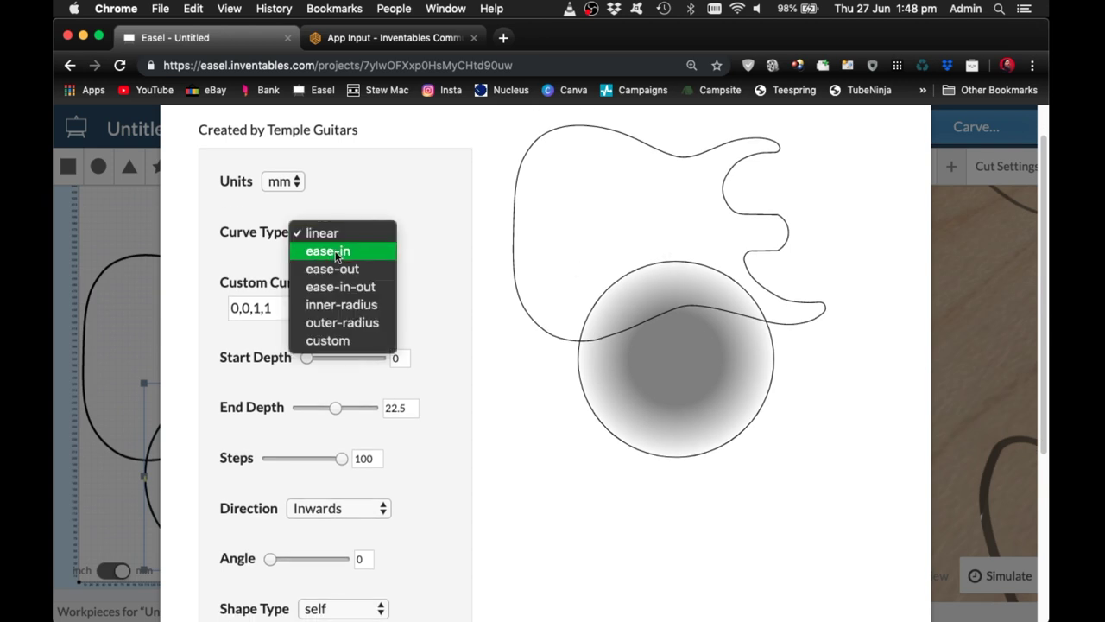
pyautogui.click(375, 180)
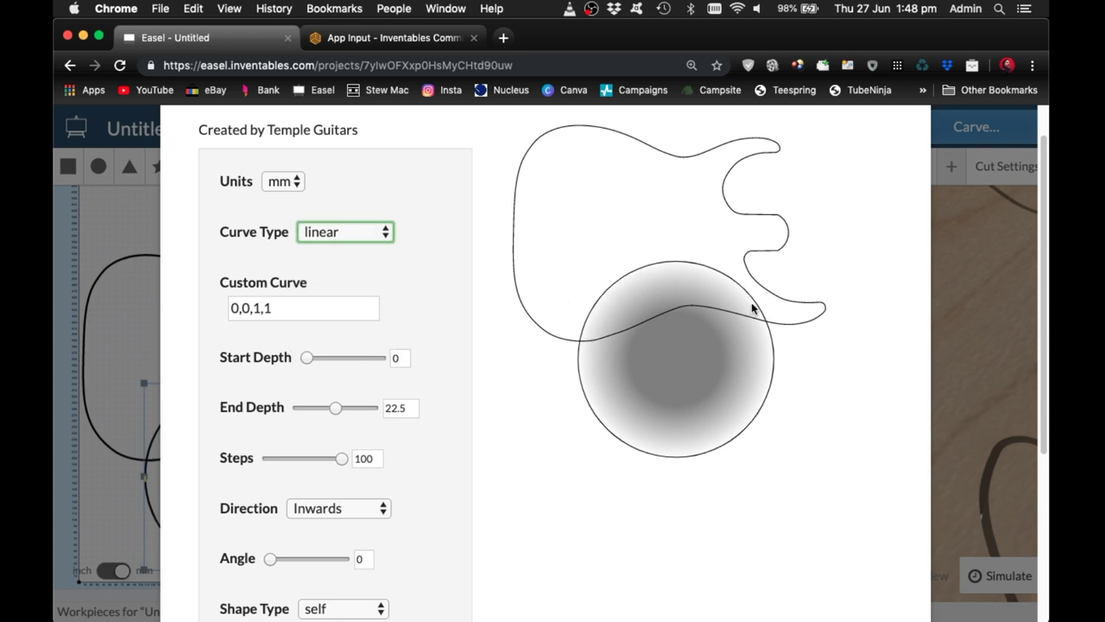
pyautogui.scroll(-2, 544, 354)
pyautogui.scroll(-6, 544, 354)
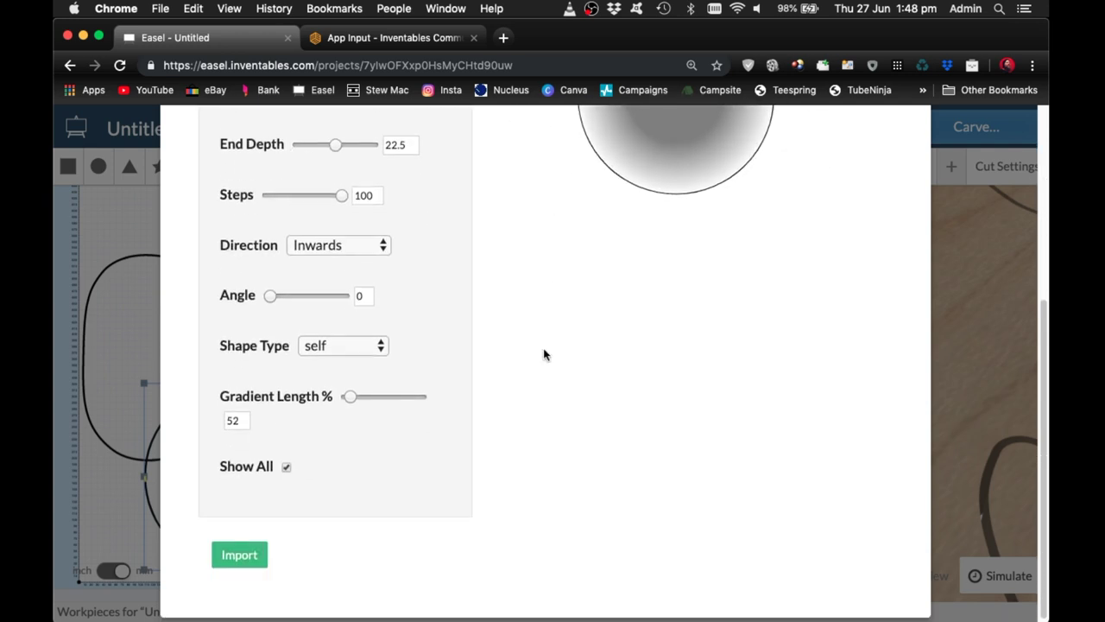
pyautogui.click(240, 556)
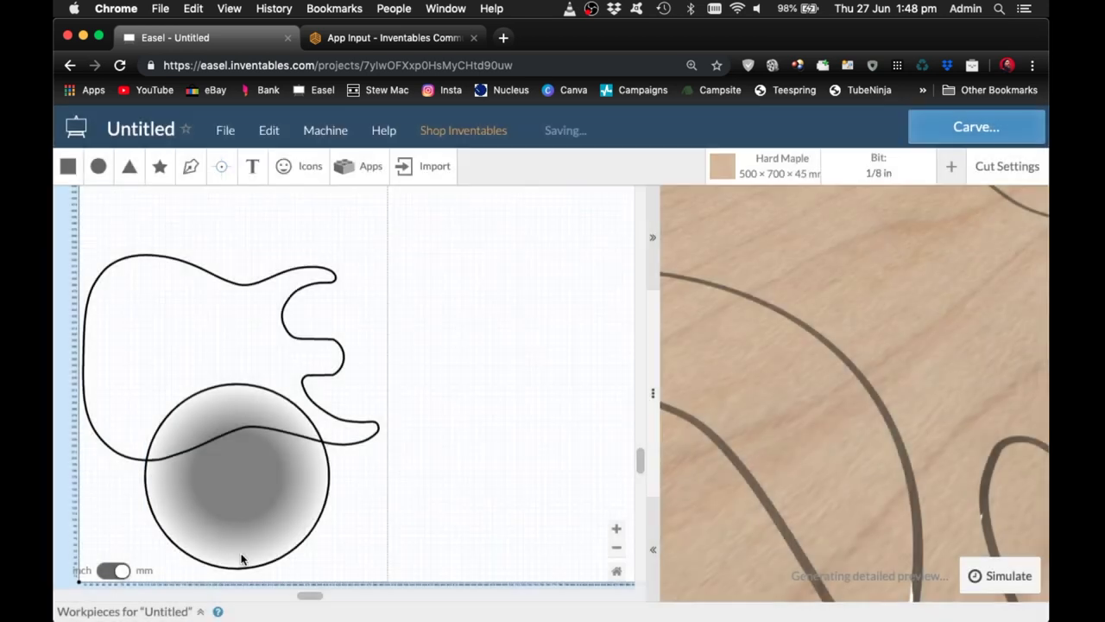
# Render the detailed preview, orbit into the sloping bowl, then restore the design panel and select the circle outline.
pyautogui.click(849, 581)
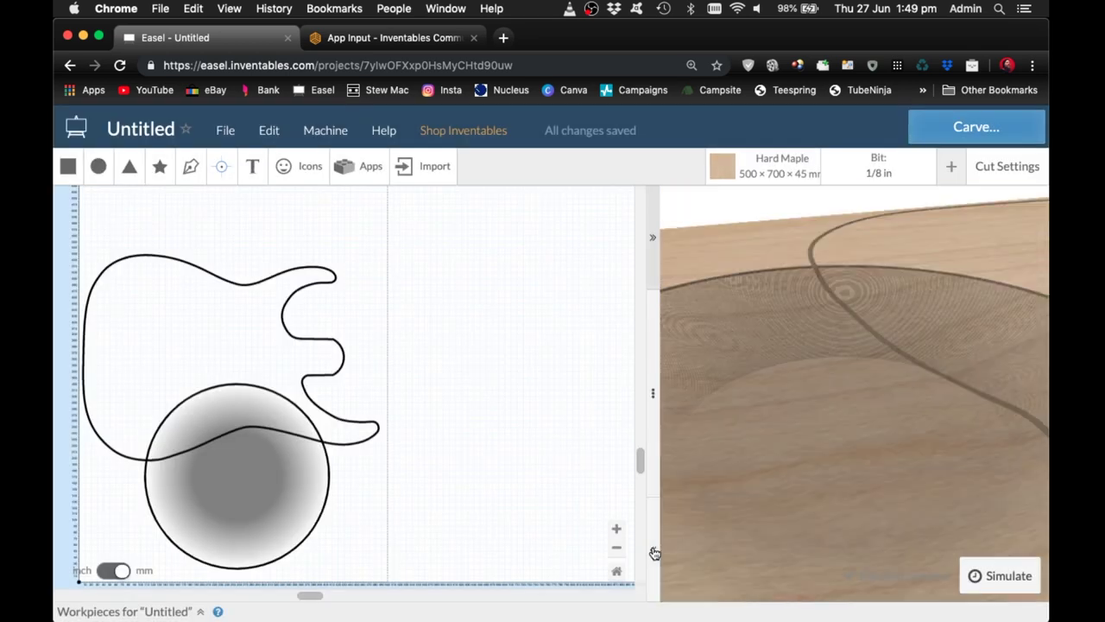
pyautogui.click(654, 553)
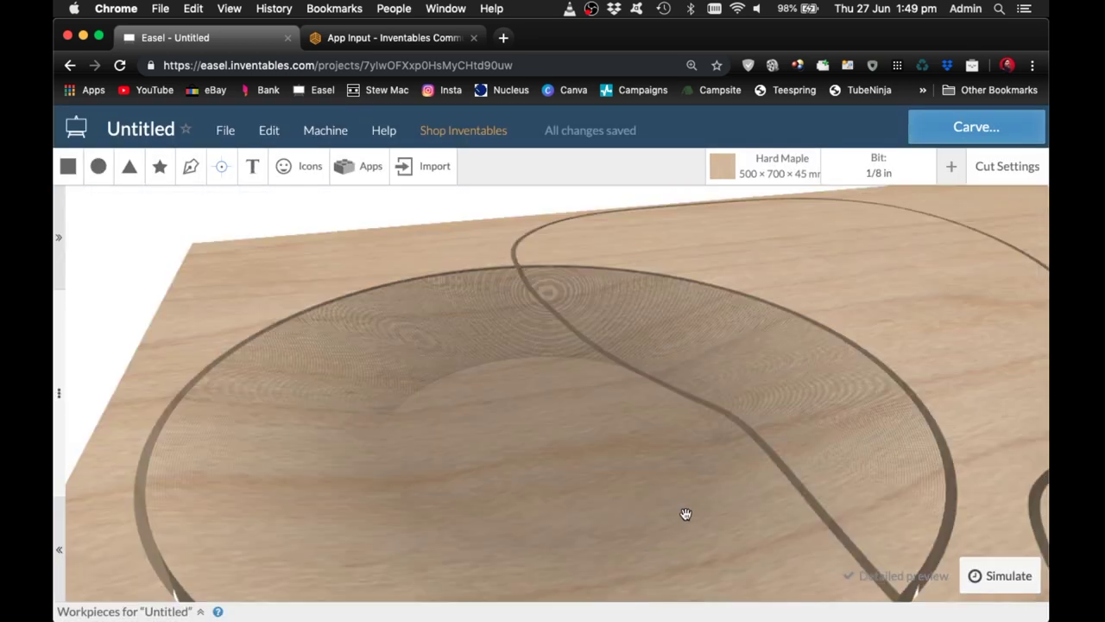
pyautogui.scroll(5, 682, 510)
pyautogui.moveTo(675, 467); pyautogui.dragTo(682, 481)
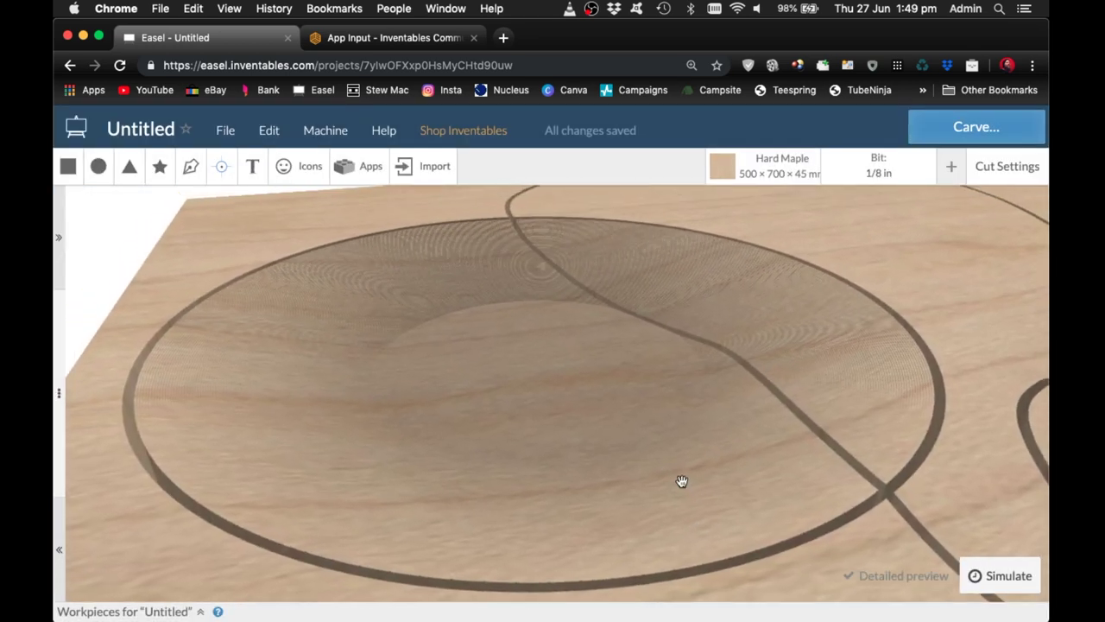
pyautogui.click(59, 394)
pyautogui.moveTo(341, 403); pyautogui.dragTo(543, 390)
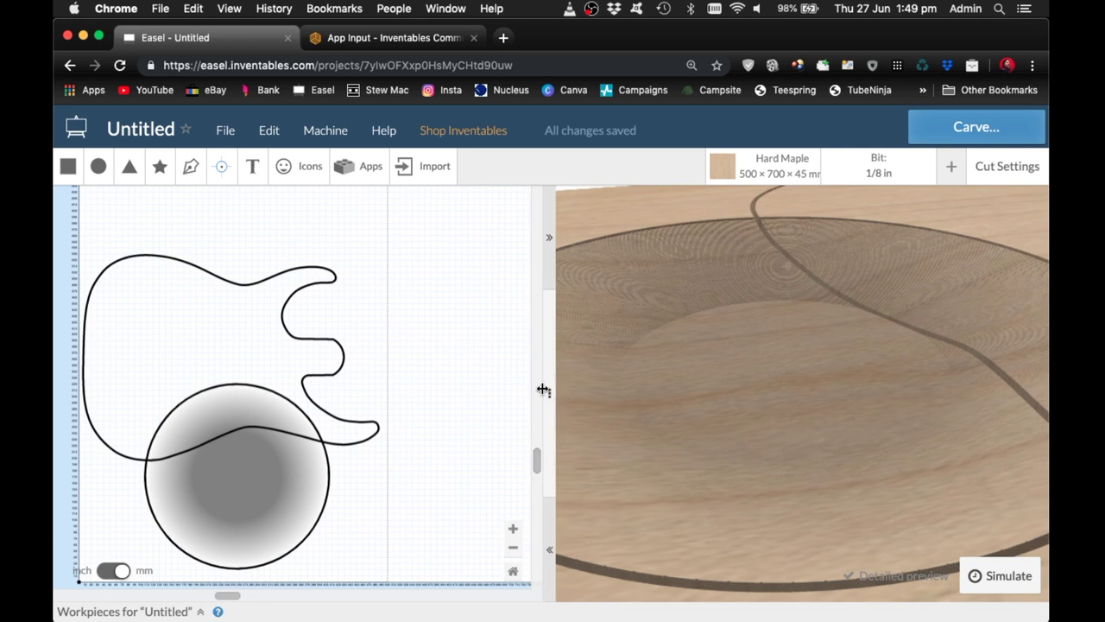
pyautogui.click(329, 486)
# Delete the plain circle and clip the radial gradient to the guitar body with Intersect all.
pyautogui.press('Delete')
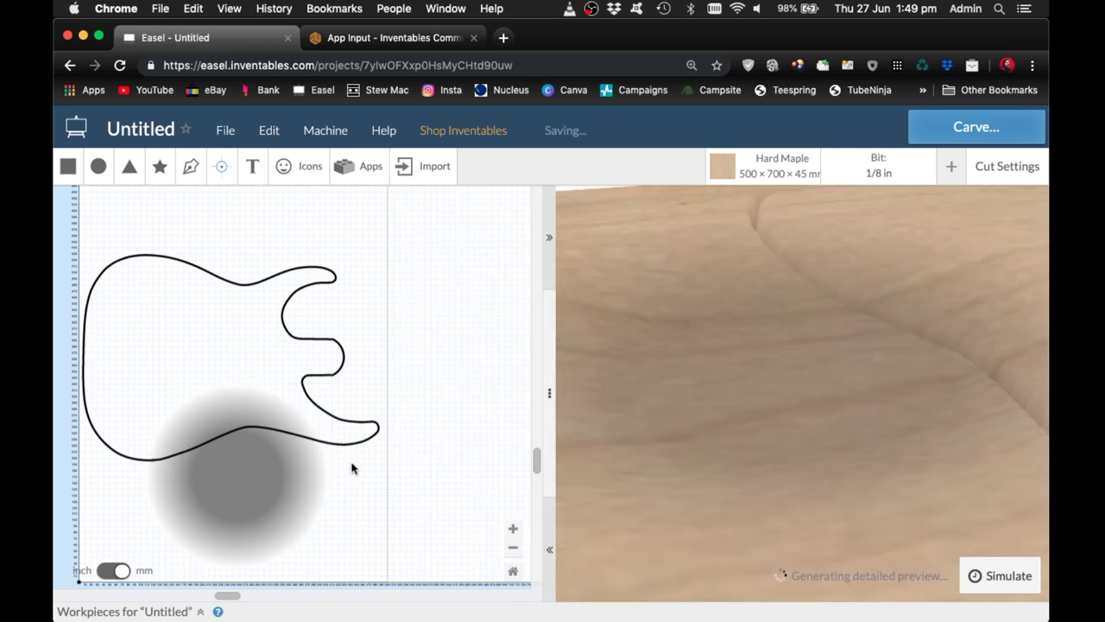
pyautogui.press('super+a')
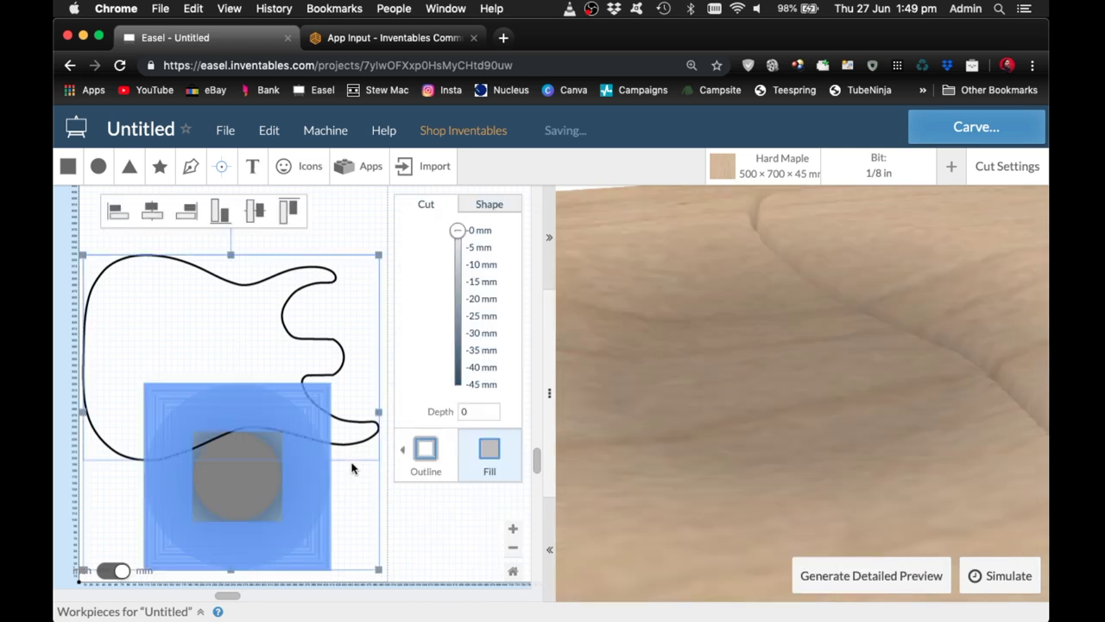
pyautogui.click(369, 170)
pyautogui.scroll(-3, 224, 373)
pyautogui.click(224, 373)
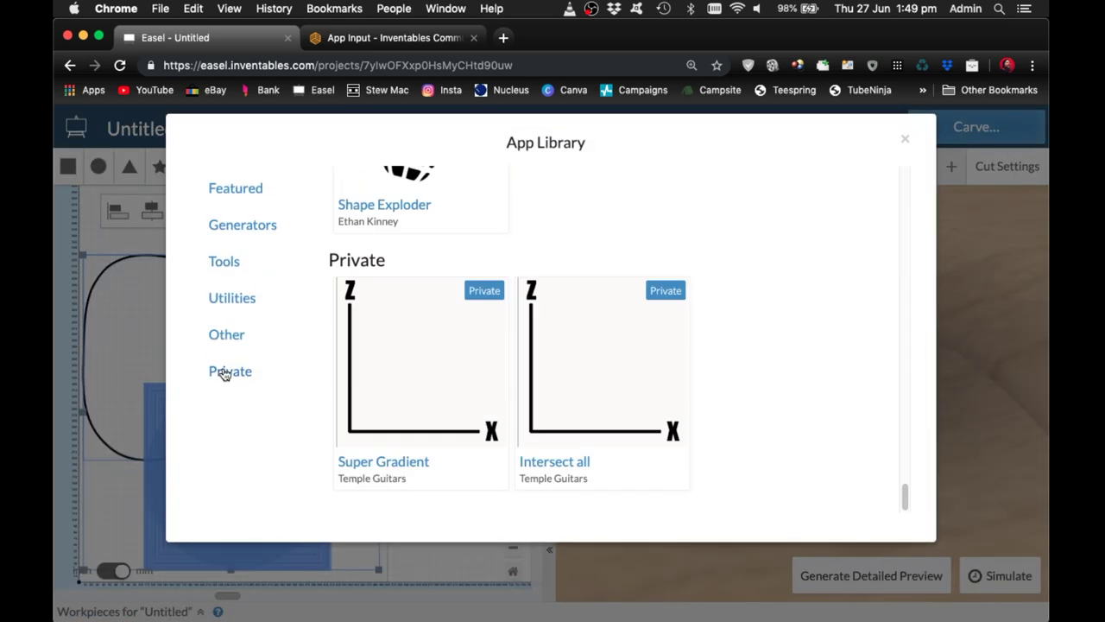
pyautogui.click(619, 374)
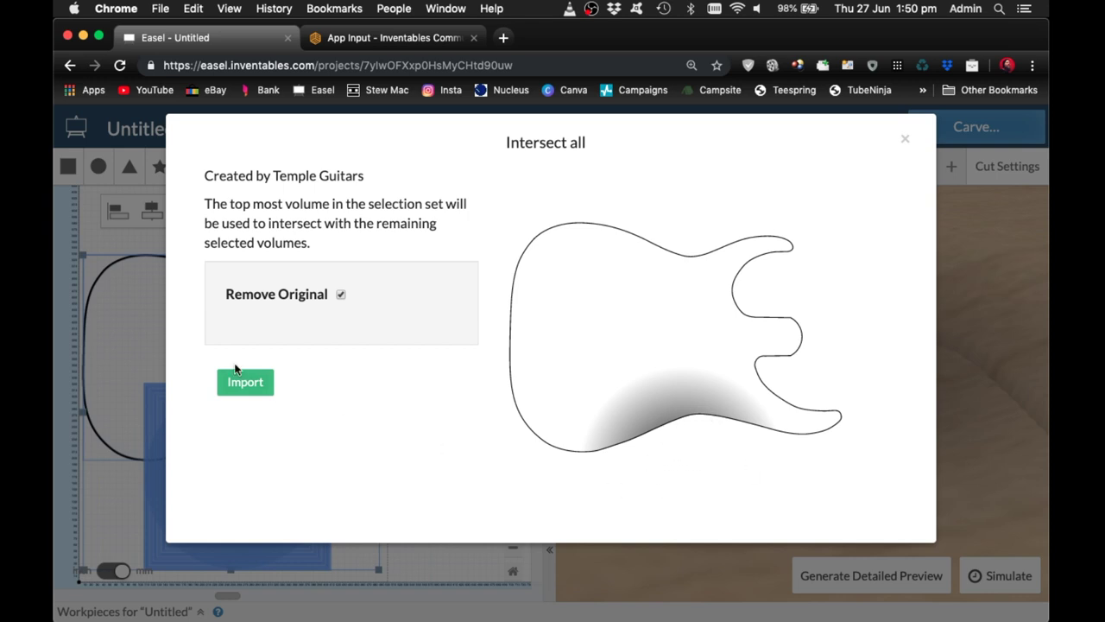
pyautogui.click(245, 382)
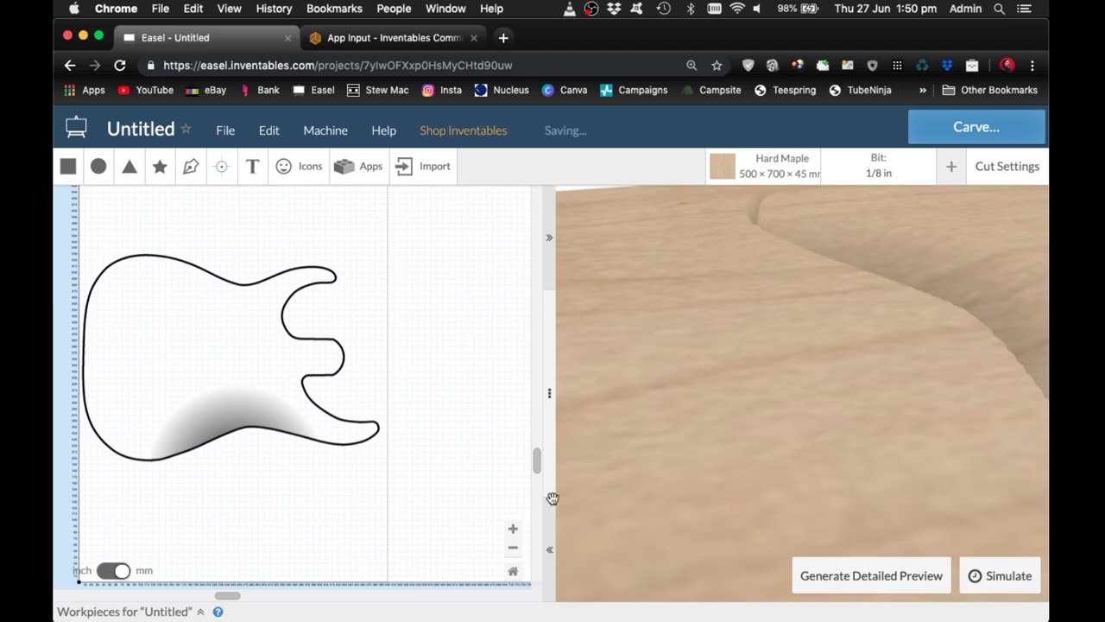
# Render a detailed carve preview and restore the design canvas beside it.
pyautogui.click(551, 553)
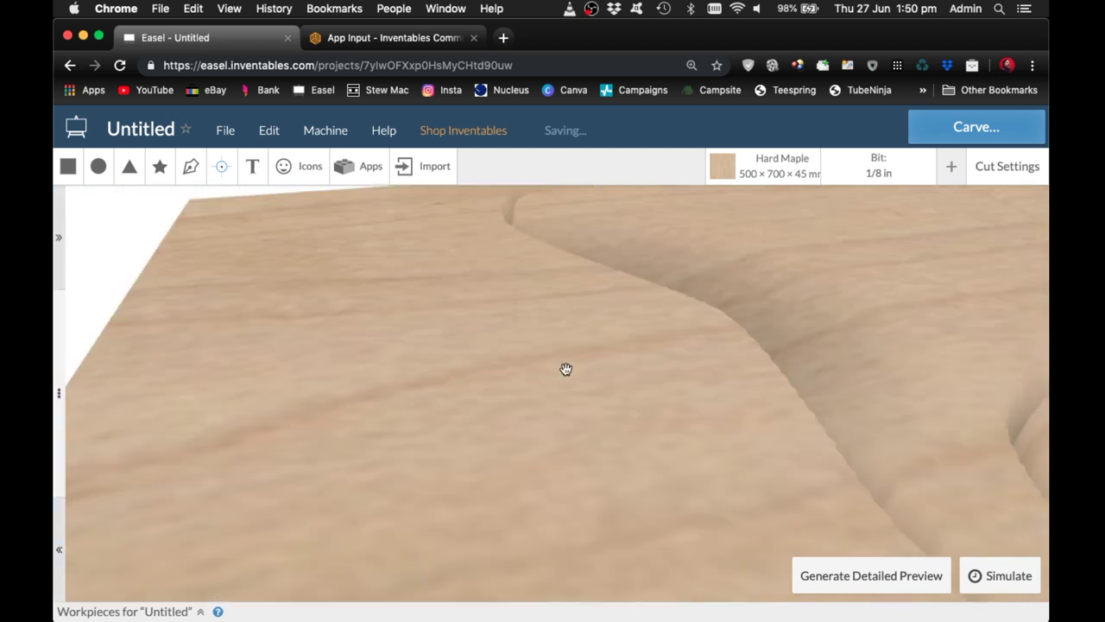
pyautogui.click(875, 577)
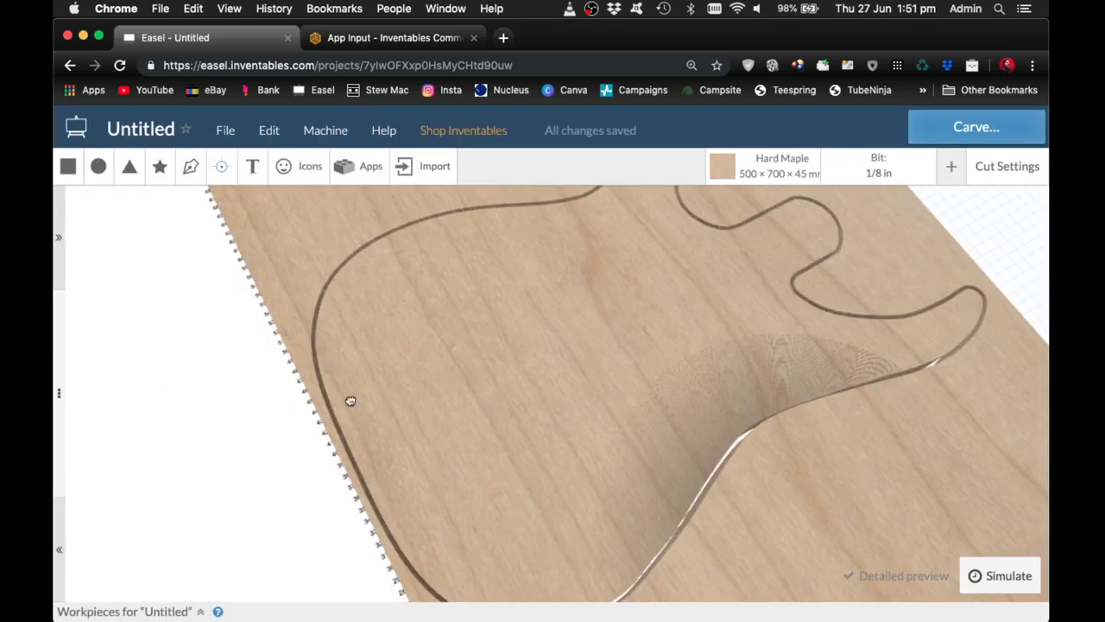
pyautogui.moveTo(59, 395); pyautogui.dragTo(558, 409)
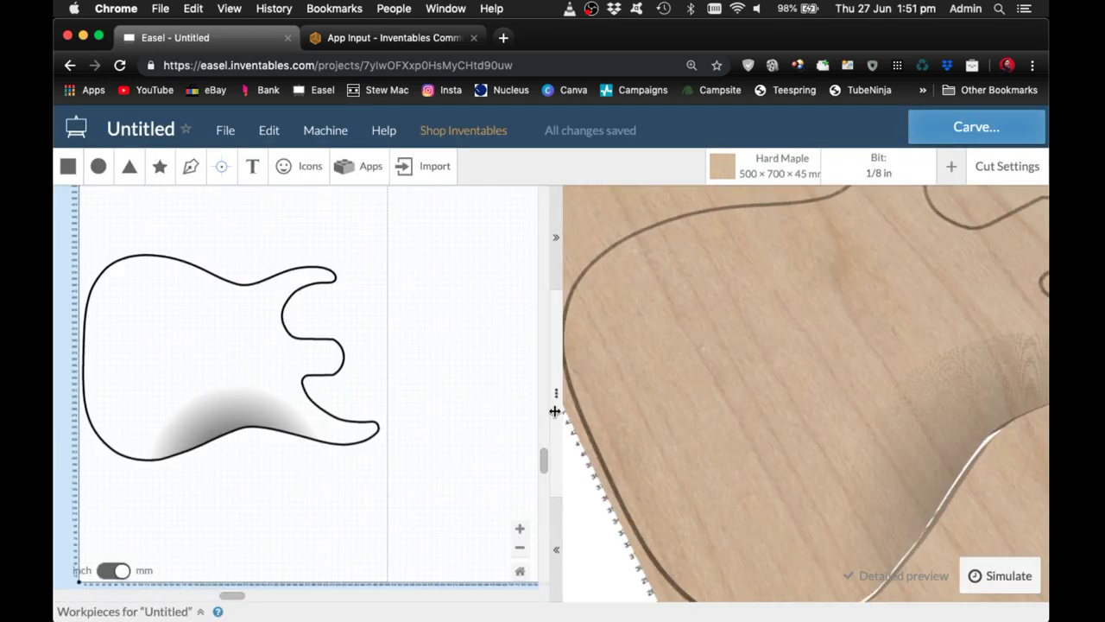
# Bring the guitar body outline to the front, then re-render and orbit the detailed 3D preview.
pyautogui.click(334, 281)
pyautogui.click(268, 130)
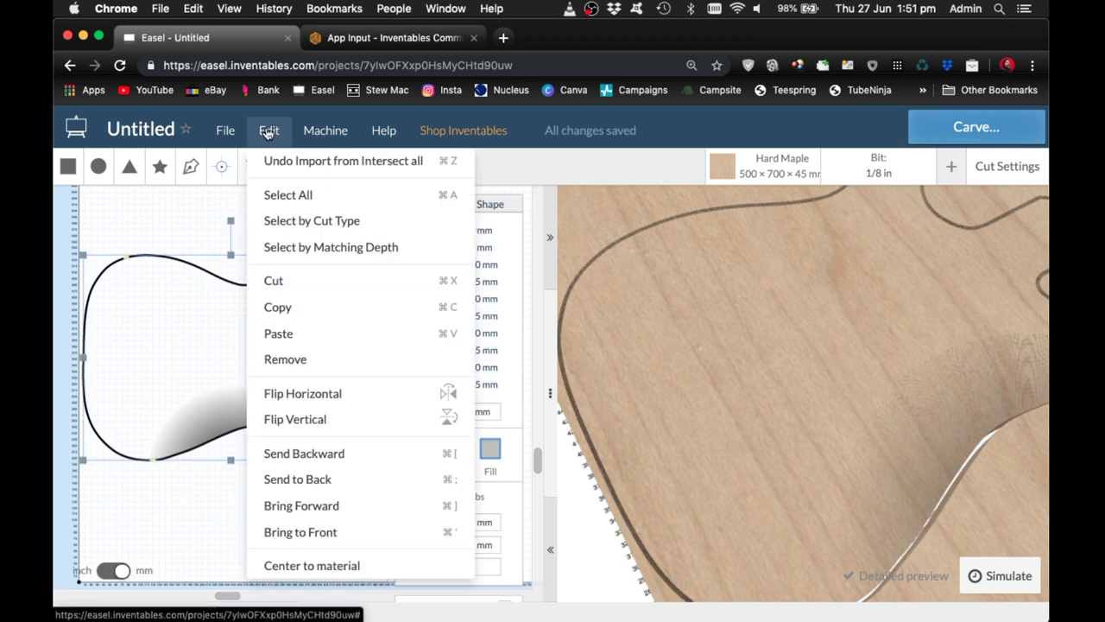
pyautogui.click(329, 532)
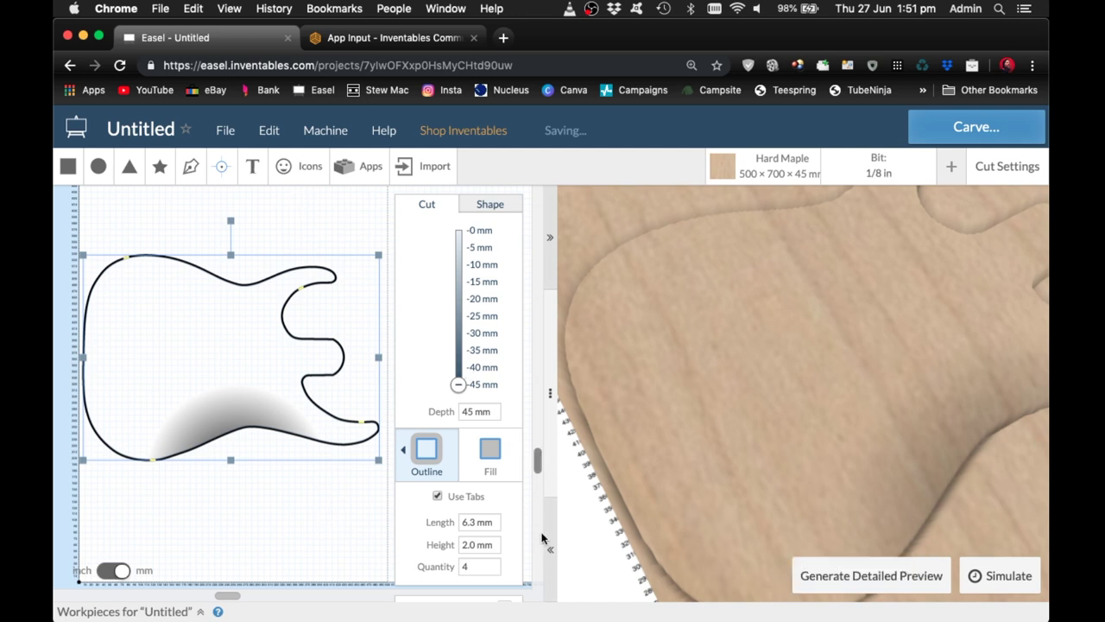
pyautogui.click(550, 553)
pyautogui.click(845, 576)
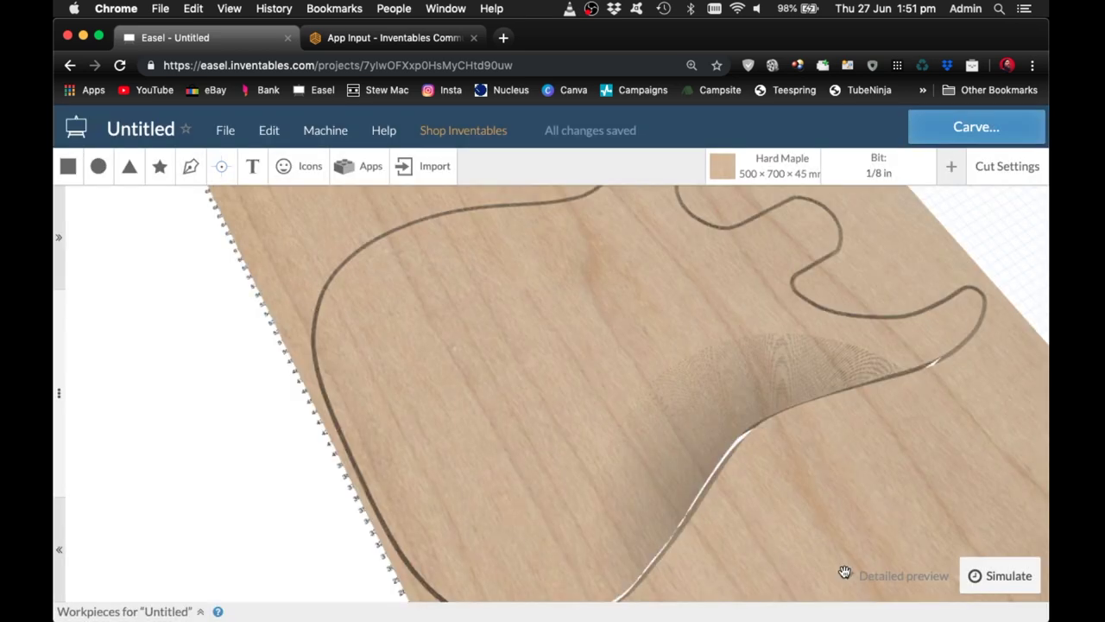
pyautogui.moveTo(779, 513); pyautogui.dragTo(660, 401)
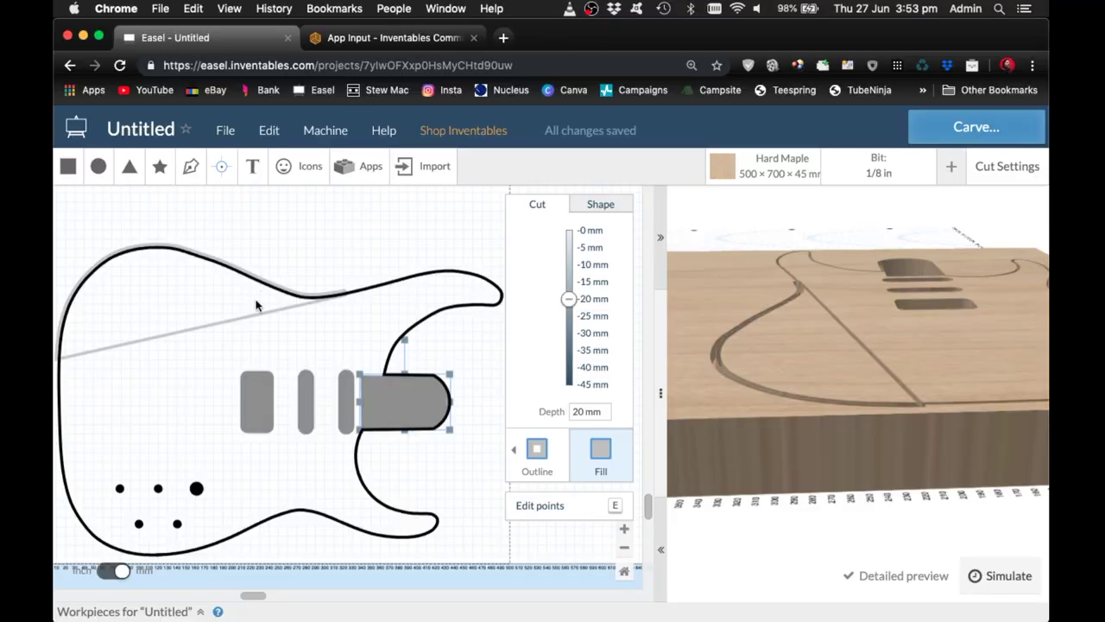
# Select only the diagonal slope line across the upper body and open the App Library.
pyautogui.click(258, 316)
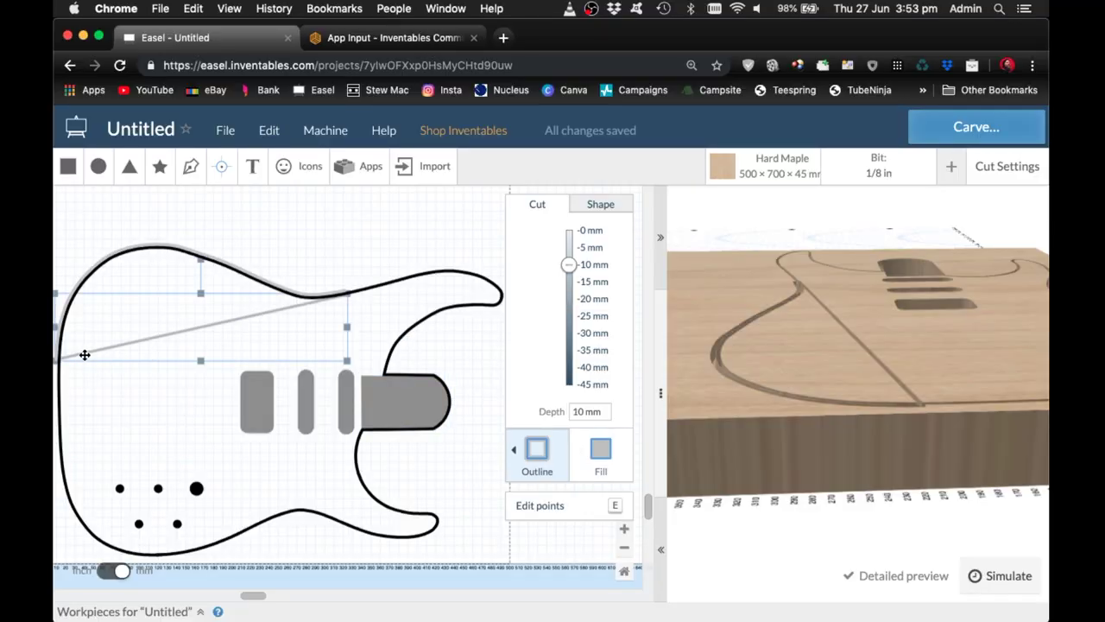
pyautogui.keyDown('shift'); pyautogui.click(263, 279); pyautogui.keyUp('shift')
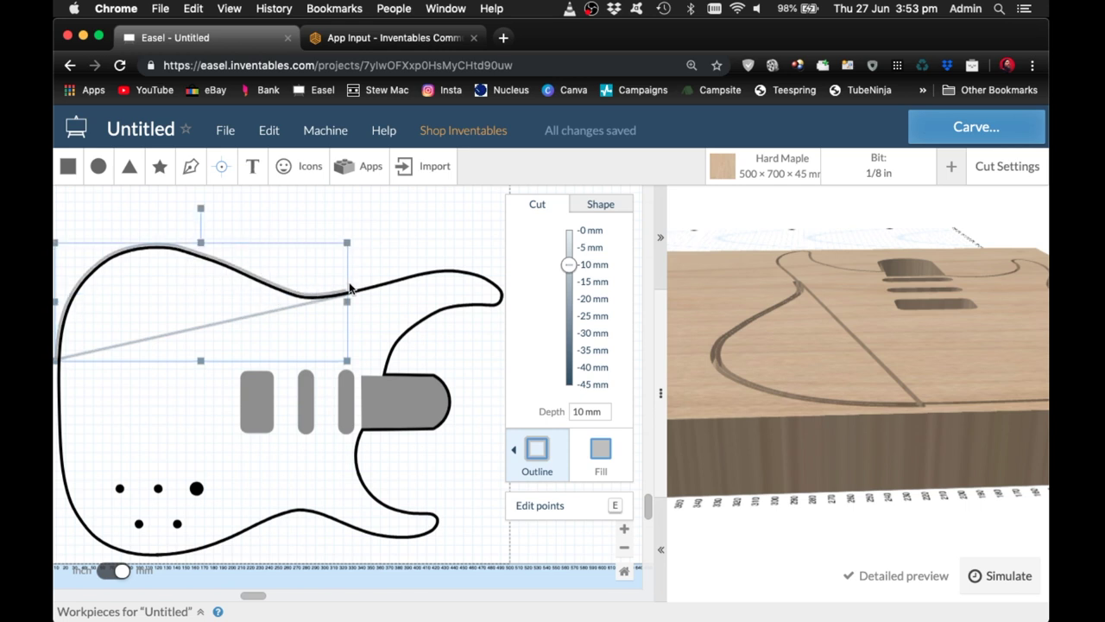
pyautogui.click(248, 318)
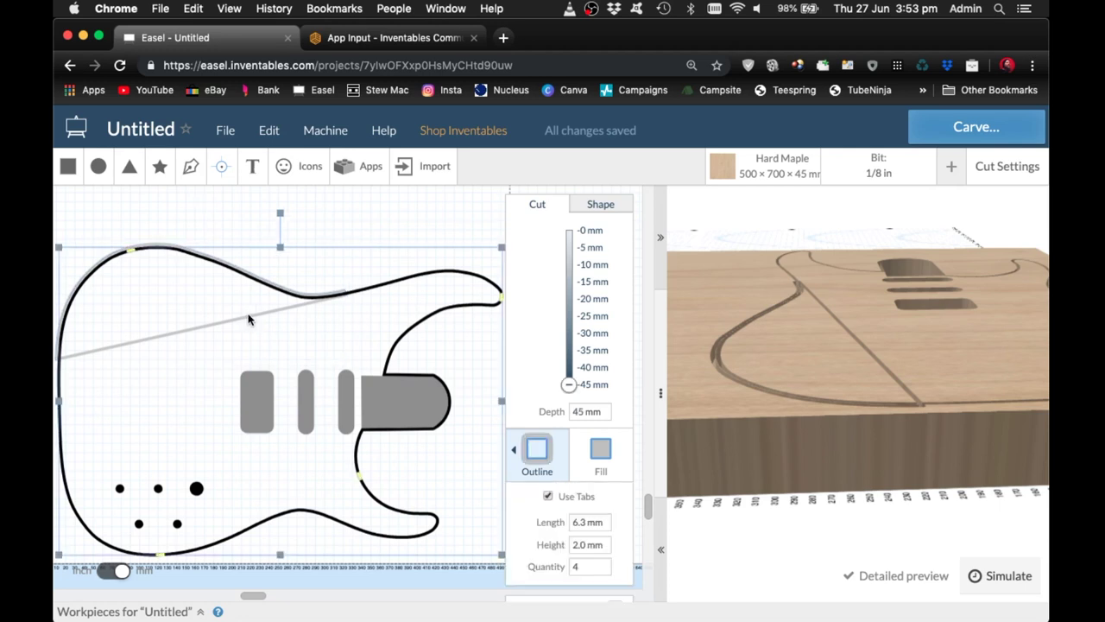
pyautogui.click(248, 317)
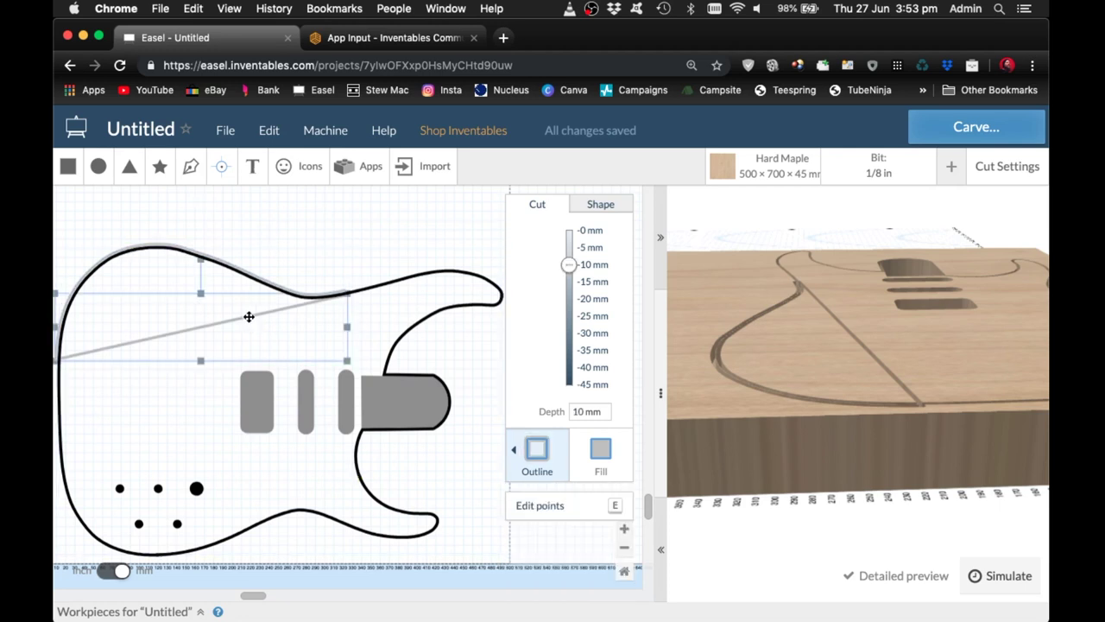
pyautogui.click(374, 164)
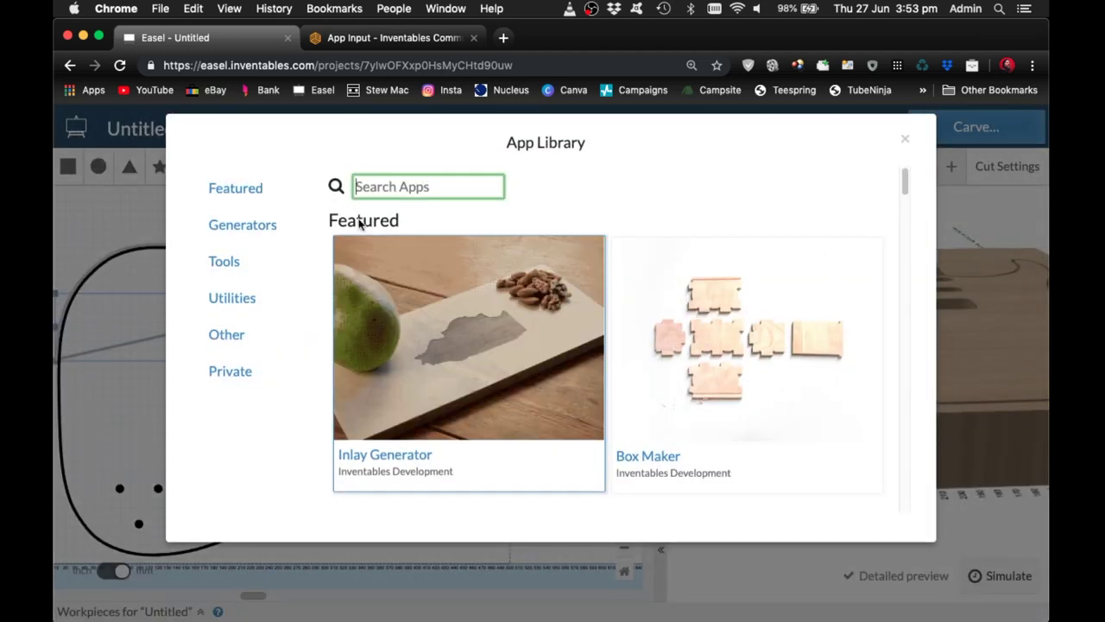
# Open Super Gradient from Private apps, enable Show All and set End Depth to 22.5 mm.
pyautogui.click(240, 371)
pyautogui.click(424, 399)
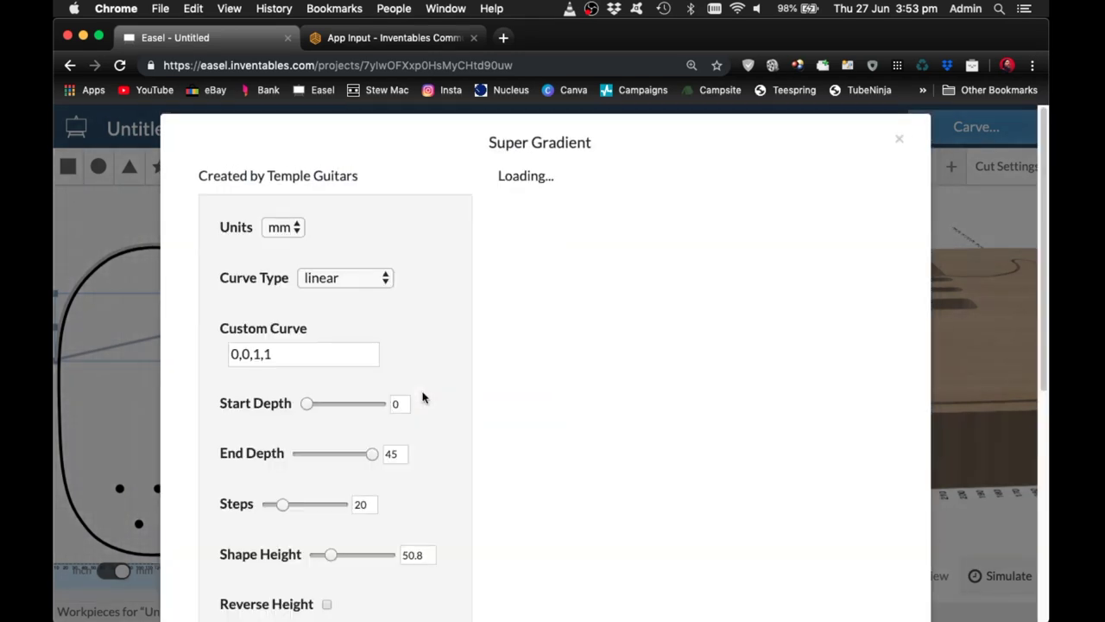
pyautogui.scroll(-10, 431, 487)
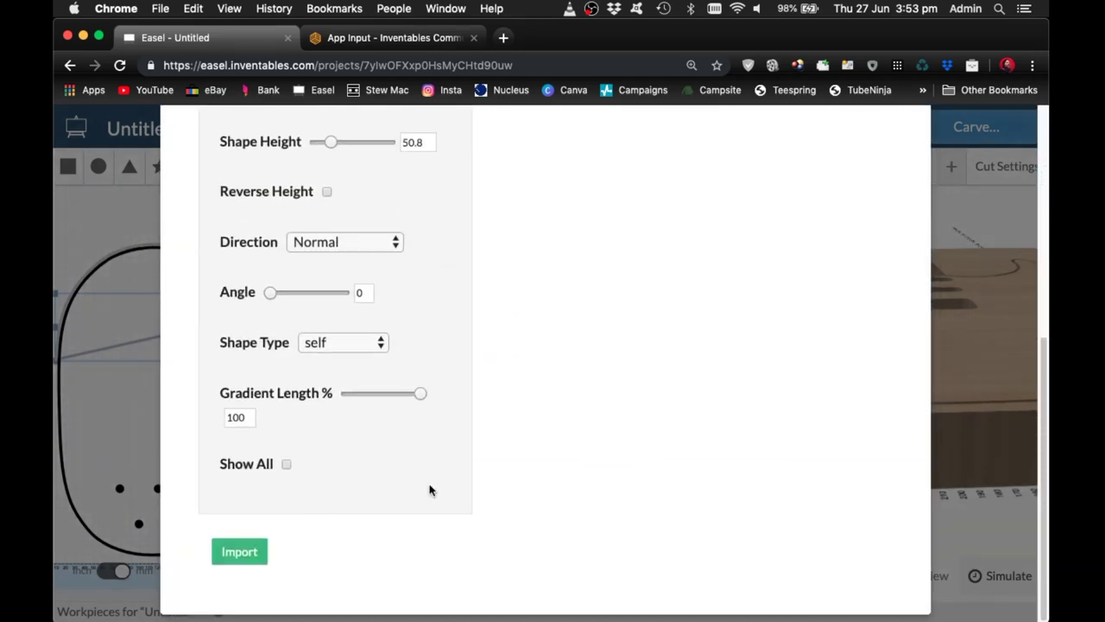
pyautogui.click(286, 464)
pyautogui.scroll(3, 345, 458)
pyautogui.scroll(3, 345, 459)
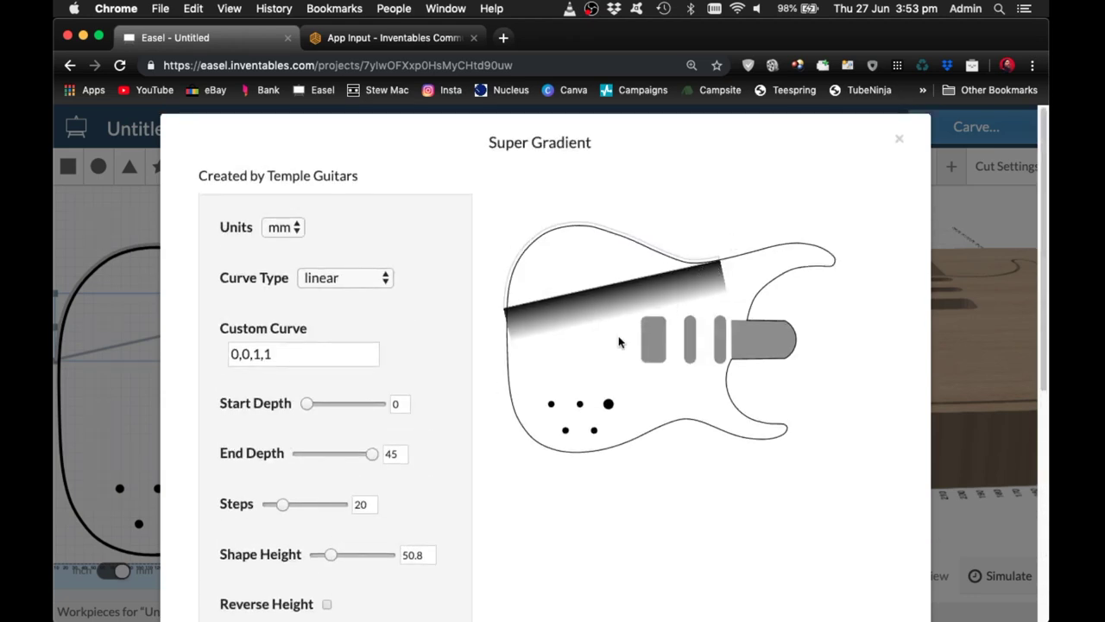
pyautogui.moveTo(400, 454); pyautogui.dragTo(381, 456)
pyautogui.write('22.')
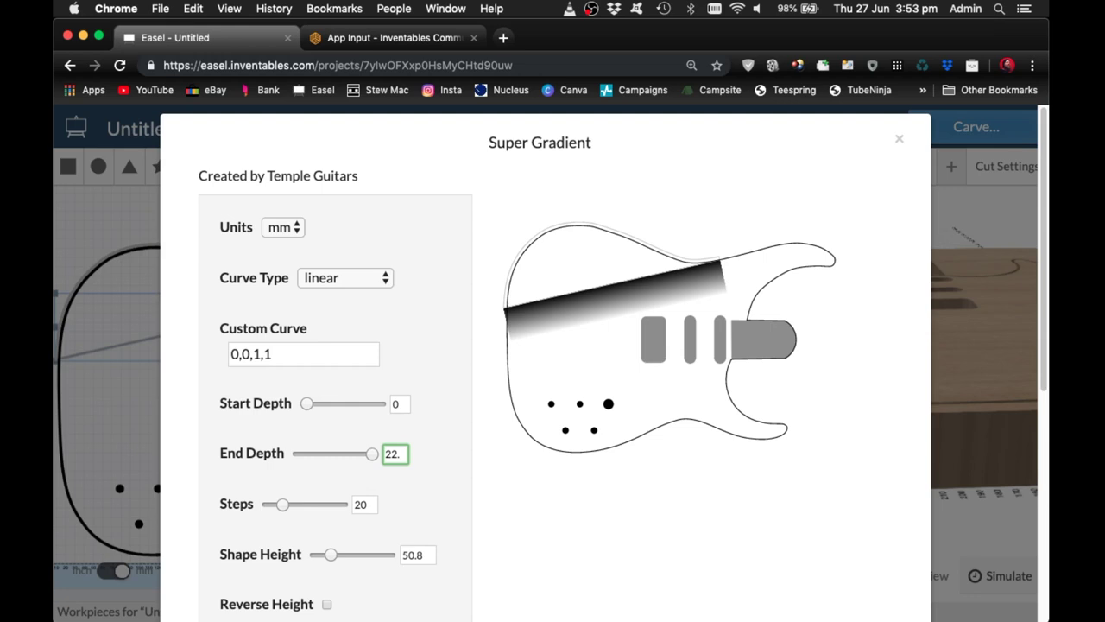
pyautogui.press('Return')
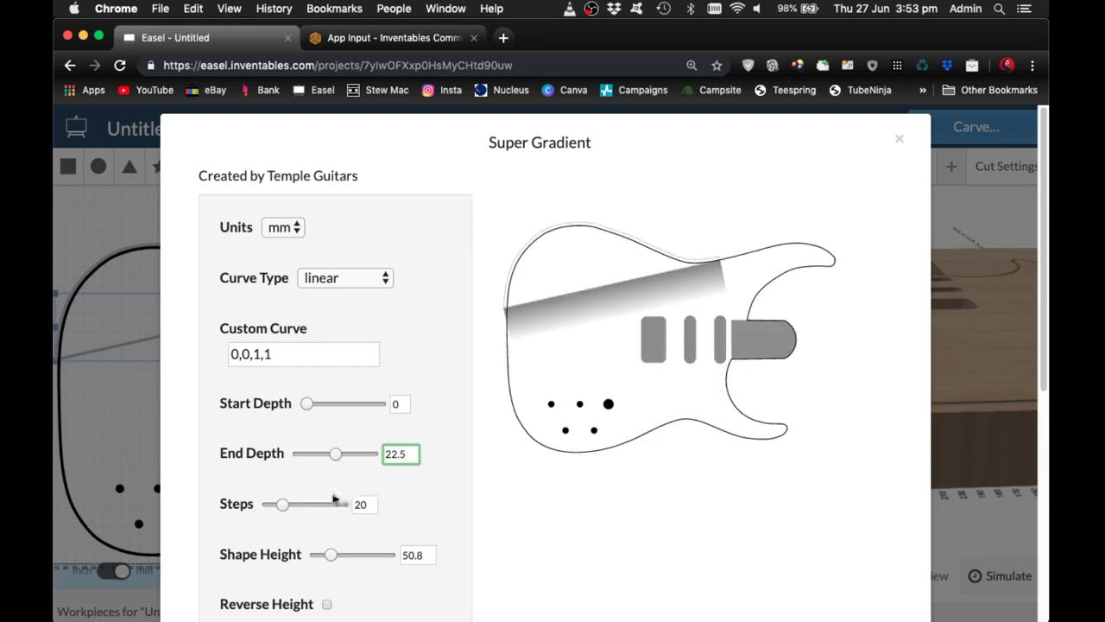
# Set 100 steps, tick Reverse Height, set Shape Height to 100 and import the gradient.
pyautogui.moveTo(284, 506); pyautogui.dragTo(367, 505)
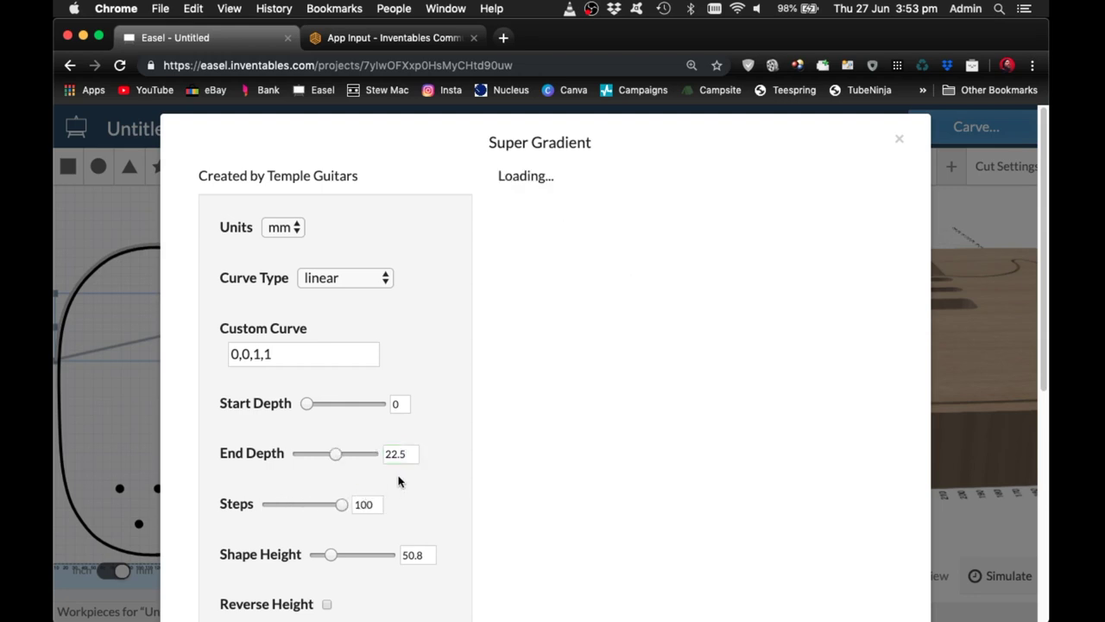
pyautogui.scroll(-2, 399, 481)
pyautogui.scroll(-2, 399, 481)
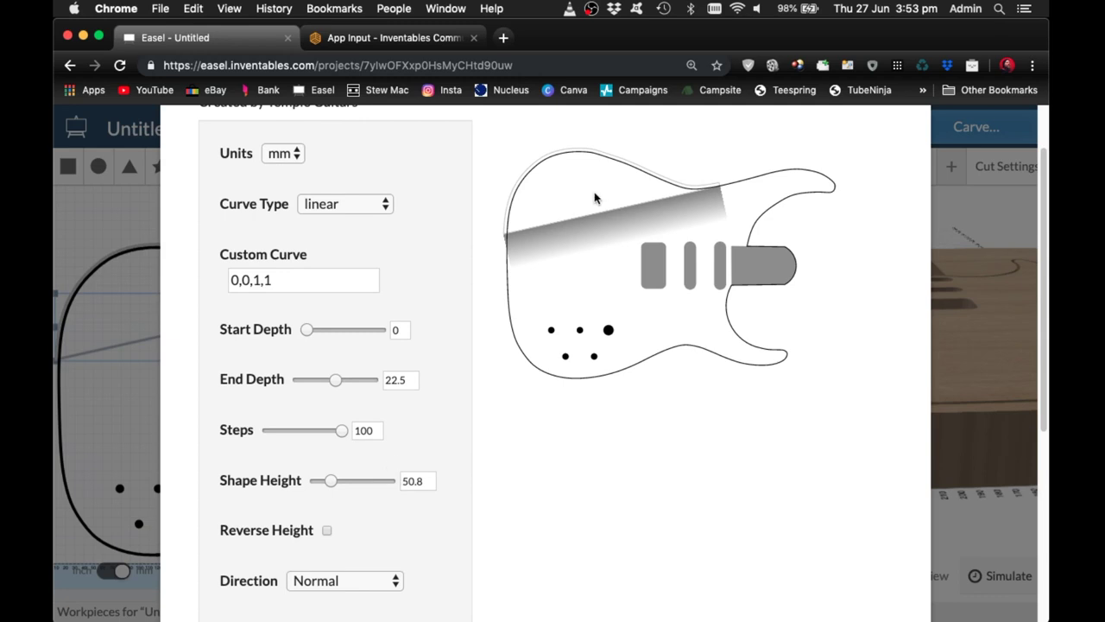
pyautogui.click(327, 531)
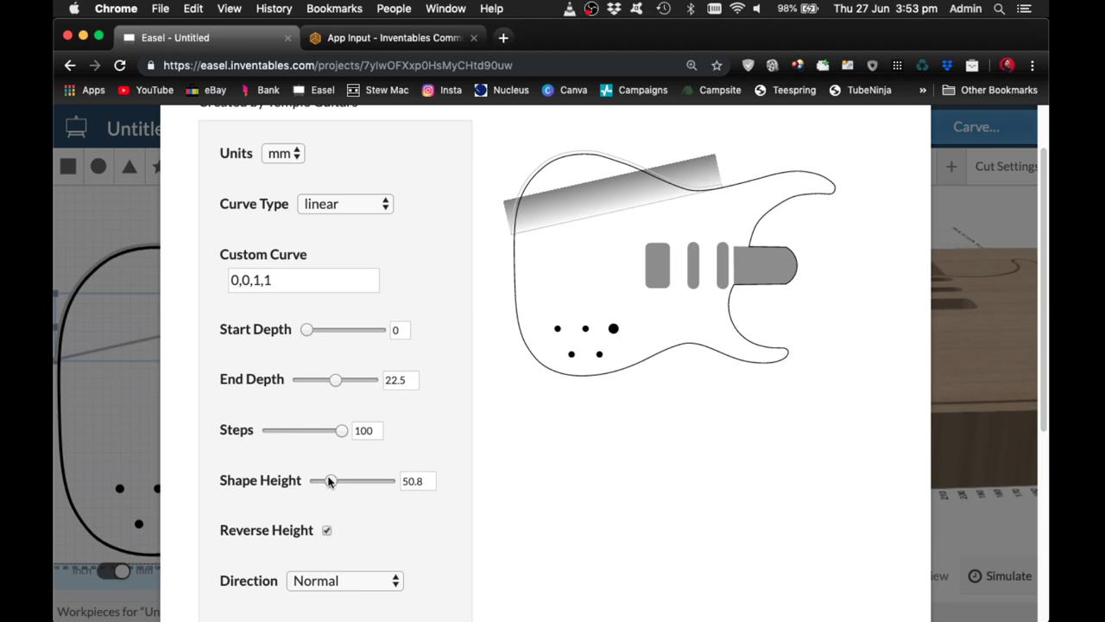
pyautogui.click(423, 481)
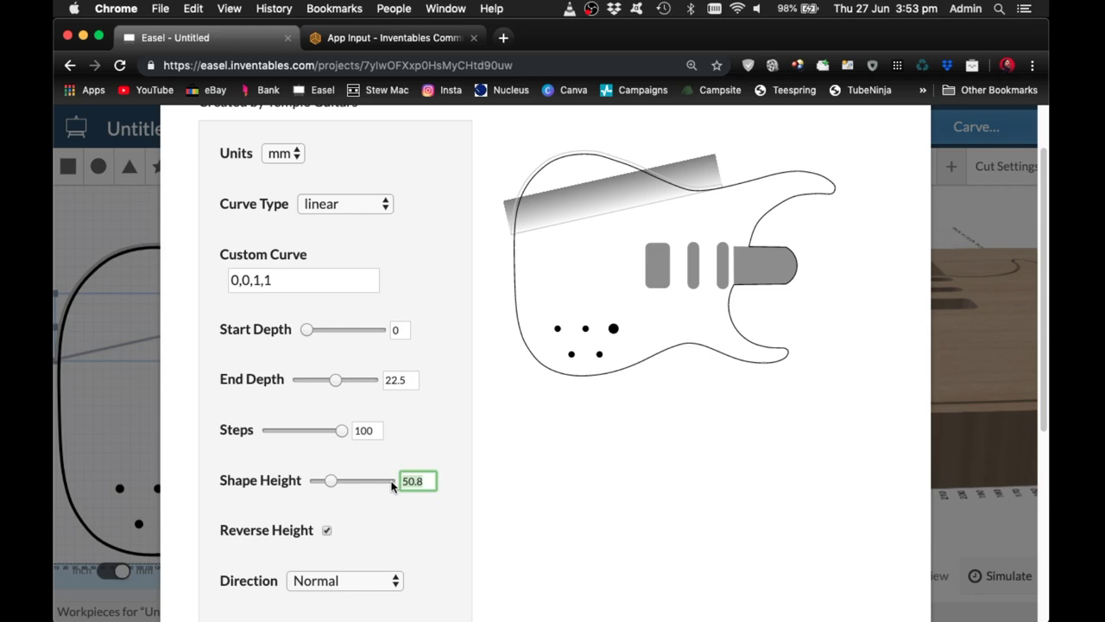
pyautogui.write('100')
pyautogui.press('Return')
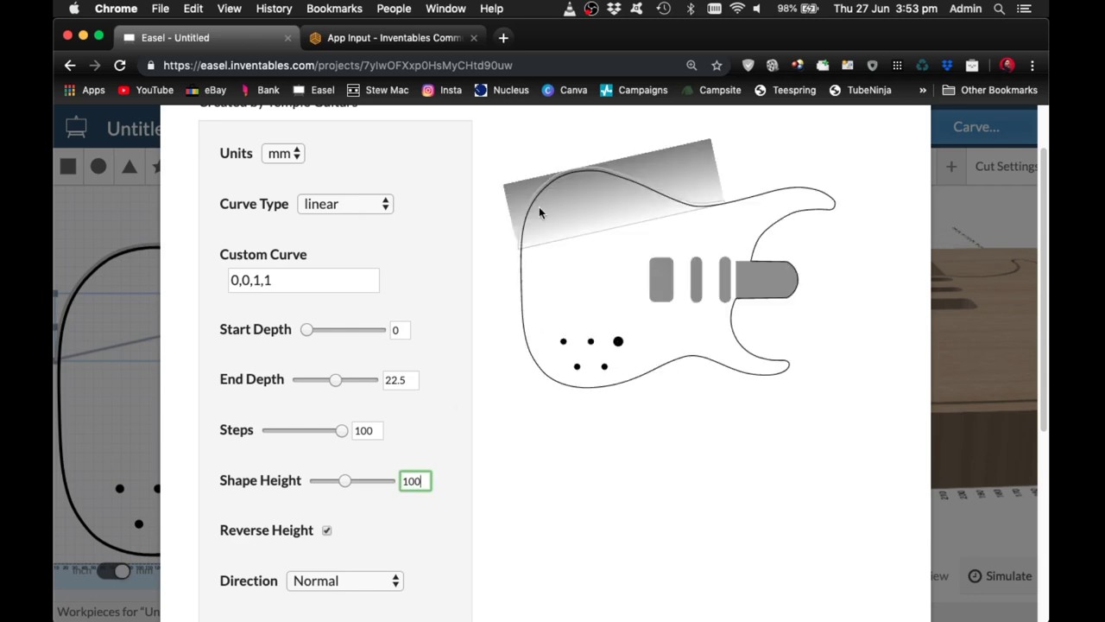
pyautogui.scroll(-5, 345, 432)
pyautogui.click(242, 547)
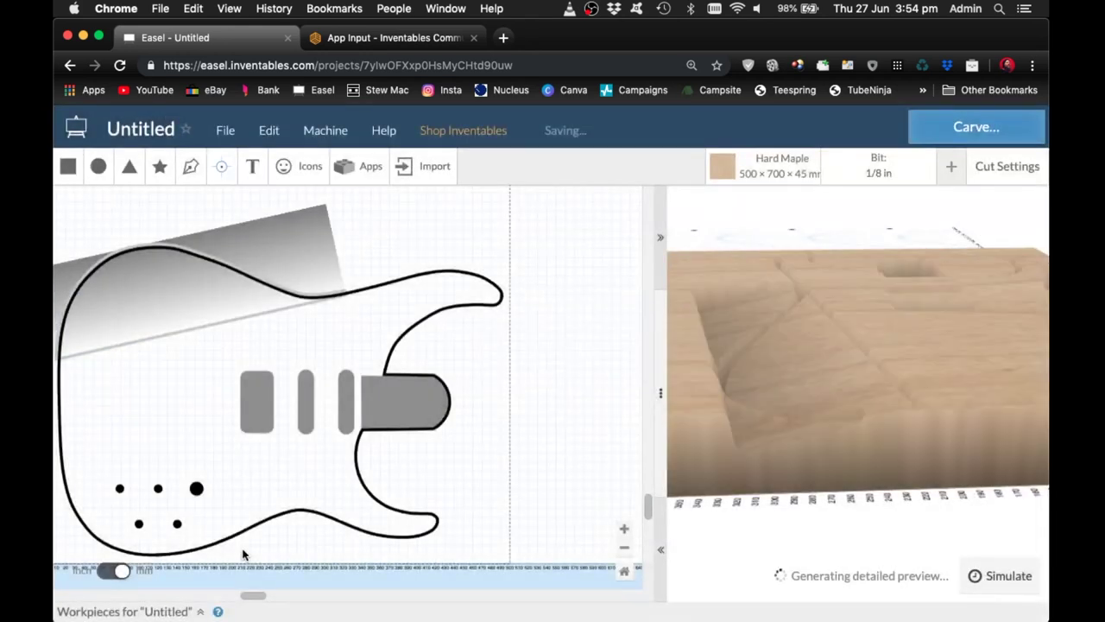
# Render a detailed preview of the sloped upper-body arm carve.
pyautogui.click(823, 575)
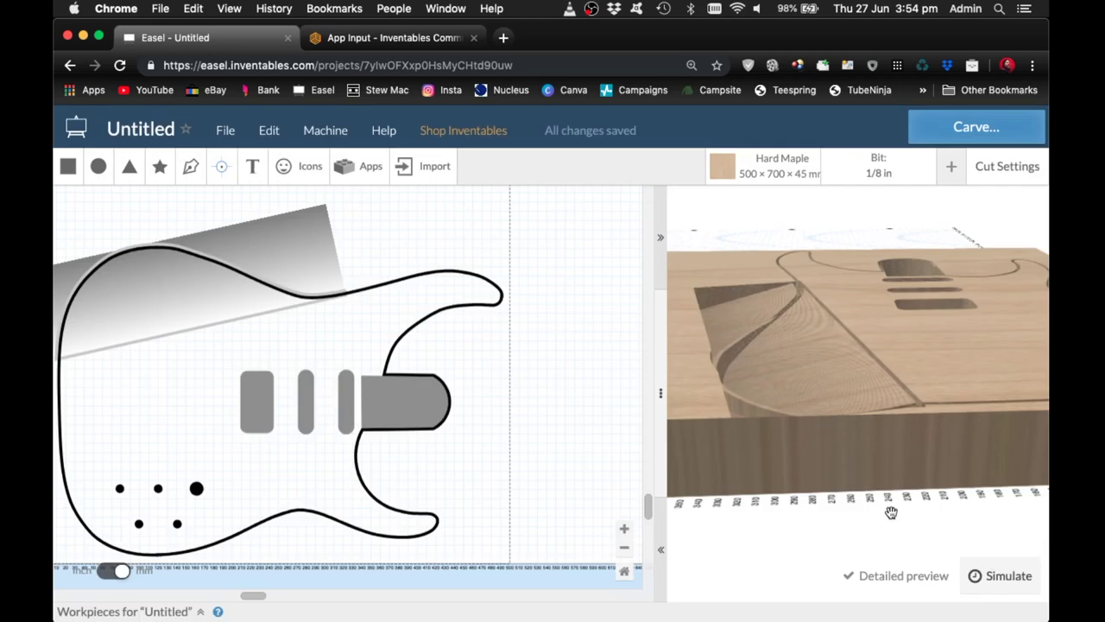
pyautogui.click(198, 329)
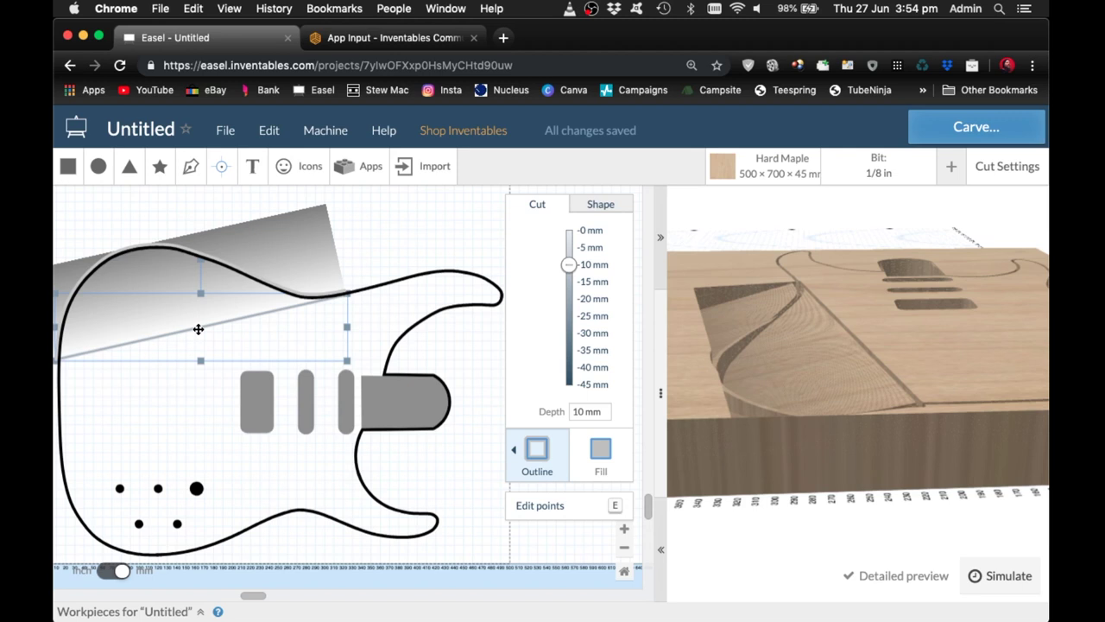
pyautogui.press('Escape')
pyautogui.click(834, 576)
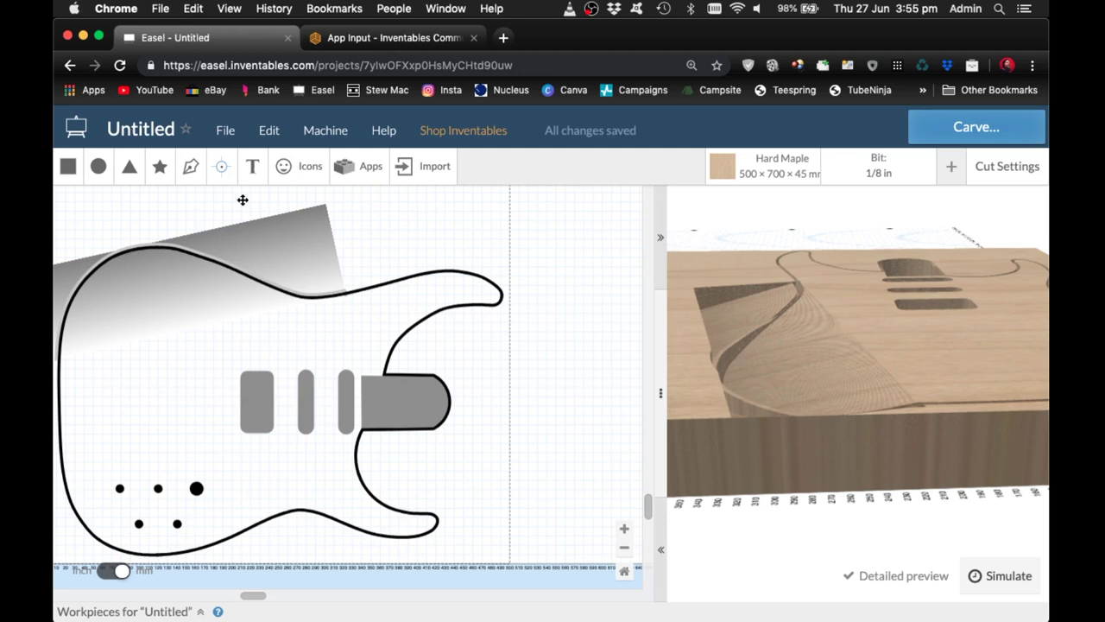
# Select just the gradient and bring up the Private apps in the App Library.
pyautogui.moveTo(239, 198); pyautogui.dragTo(107, 360)
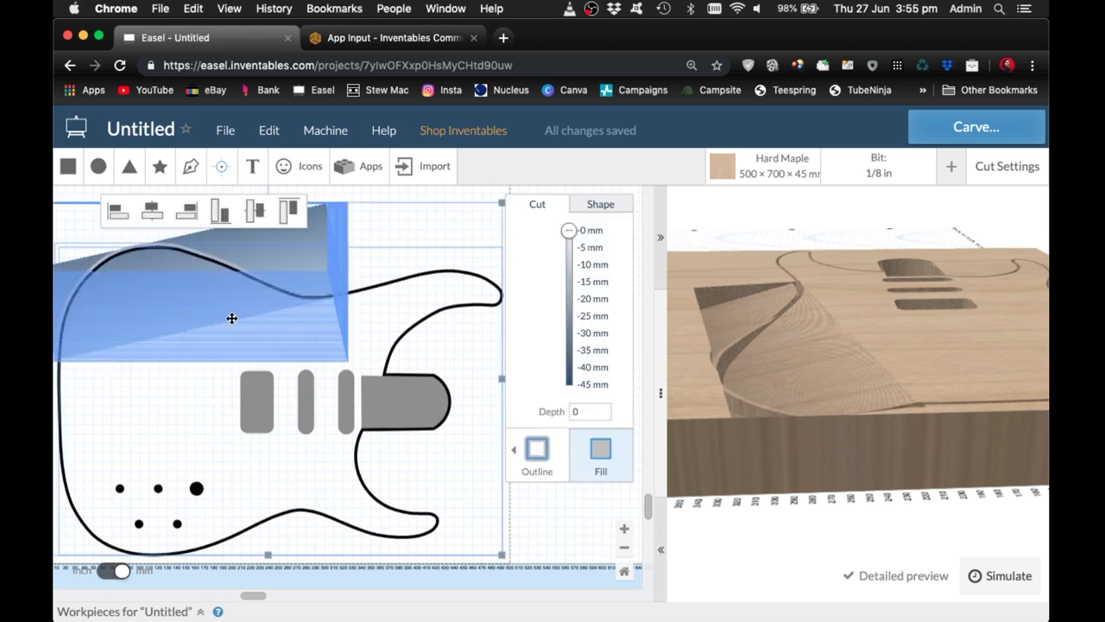
pyautogui.keyDown('shift'); pyautogui.click(419, 276); pyautogui.keyUp('shift')
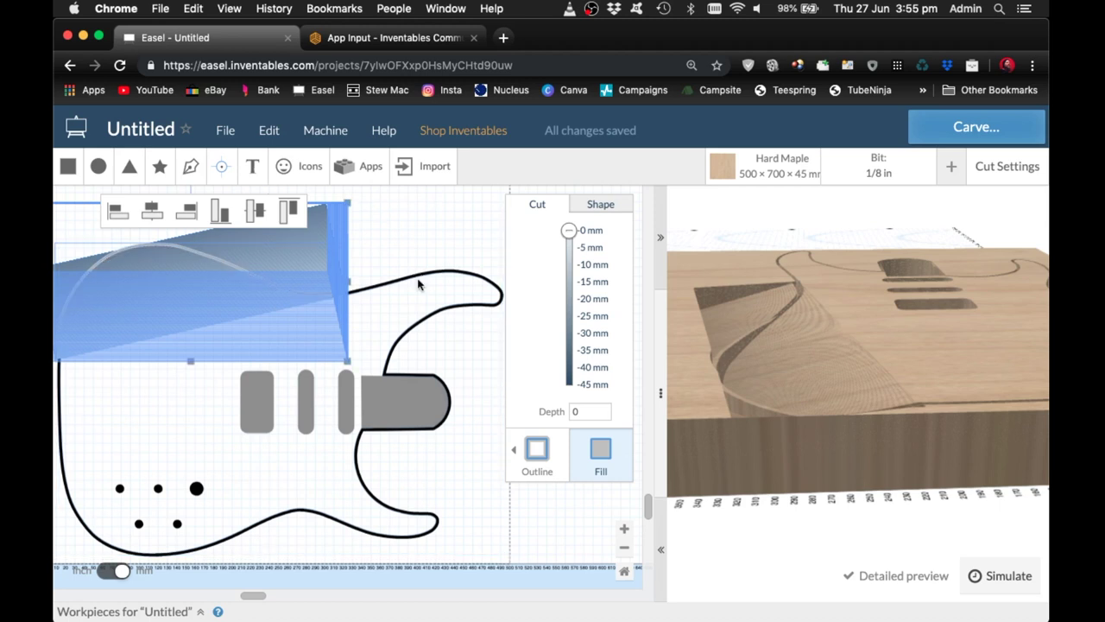
pyautogui.click(361, 166)
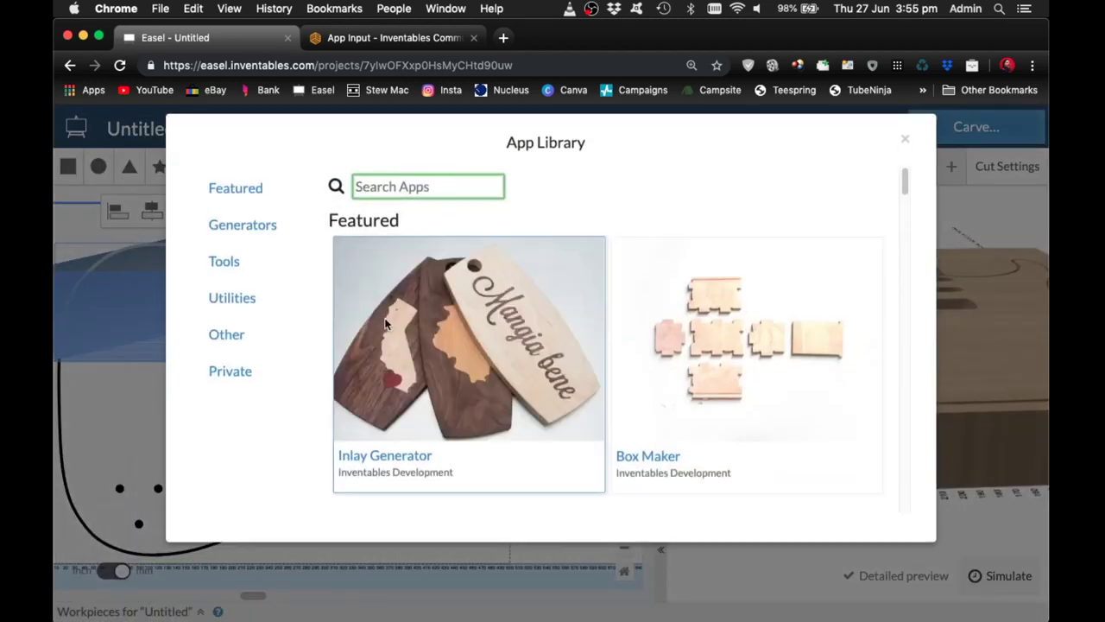
pyautogui.scroll(-2, 242, 376)
pyautogui.click(240, 373)
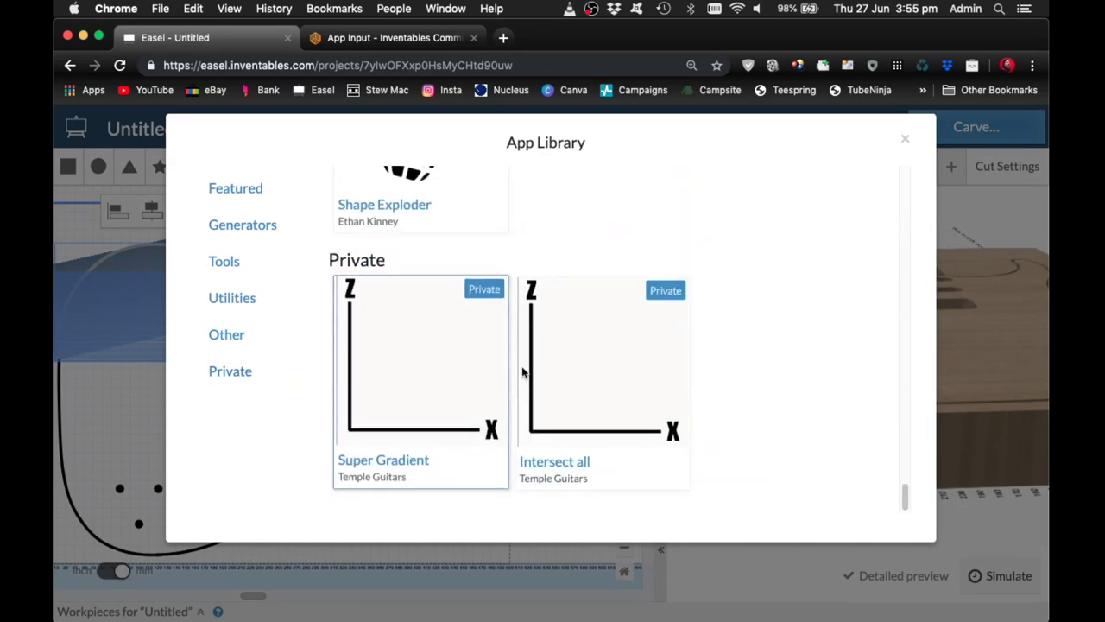
# Clip the horn gradient to the guitar body with Intersect all, then check the resulting shapes.
pyautogui.click(584, 361)
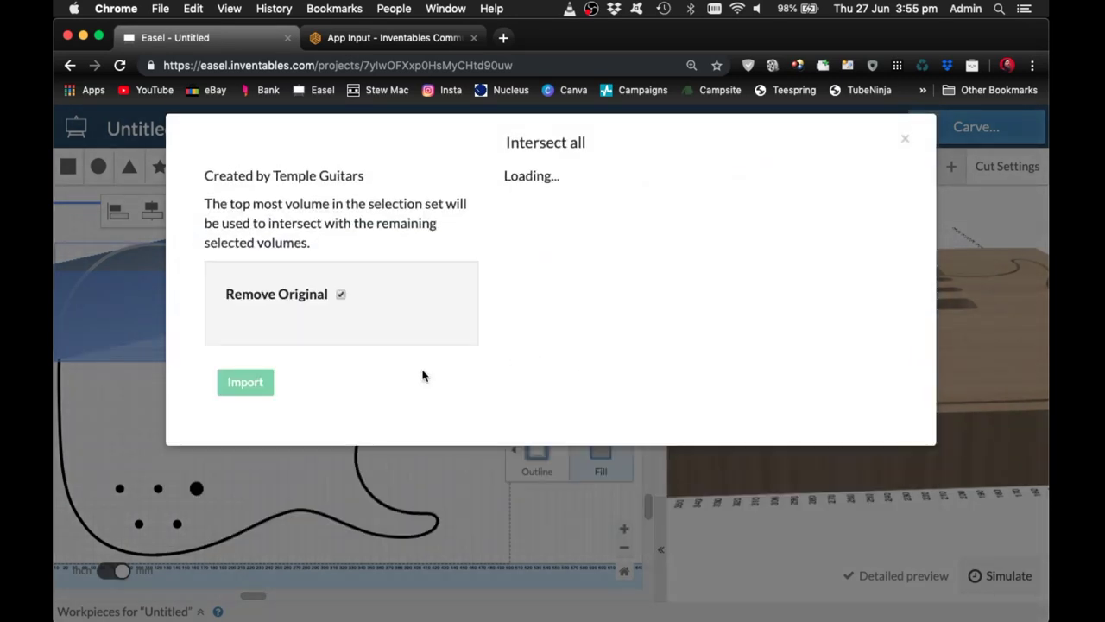
pyautogui.click(245, 383)
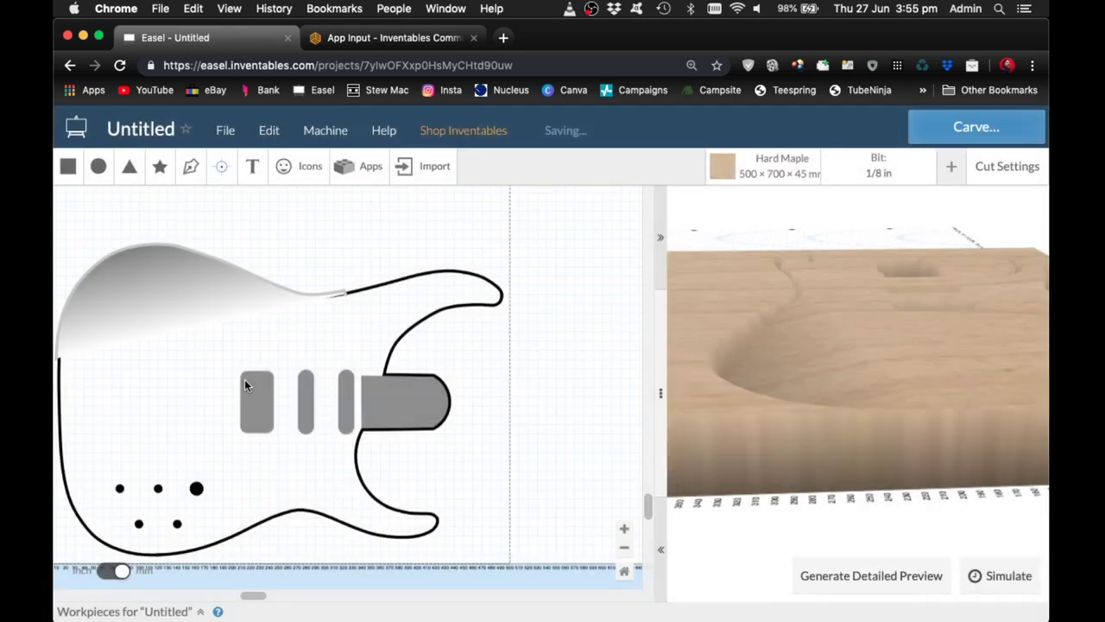
pyautogui.click(254, 250)
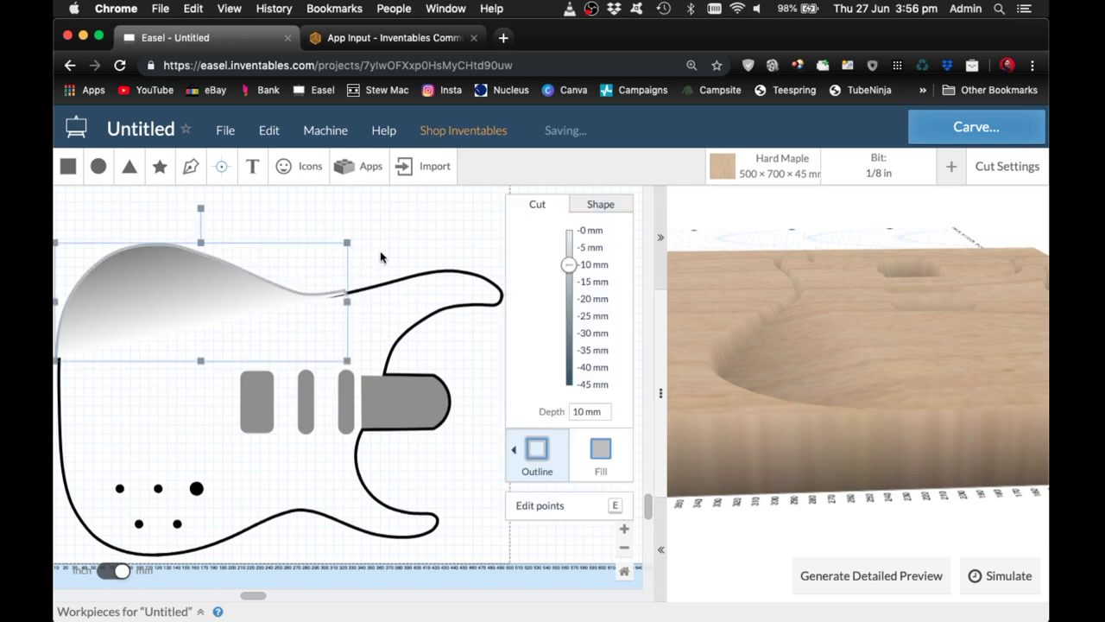
pyautogui.click(337, 294)
pyautogui.click(337, 292)
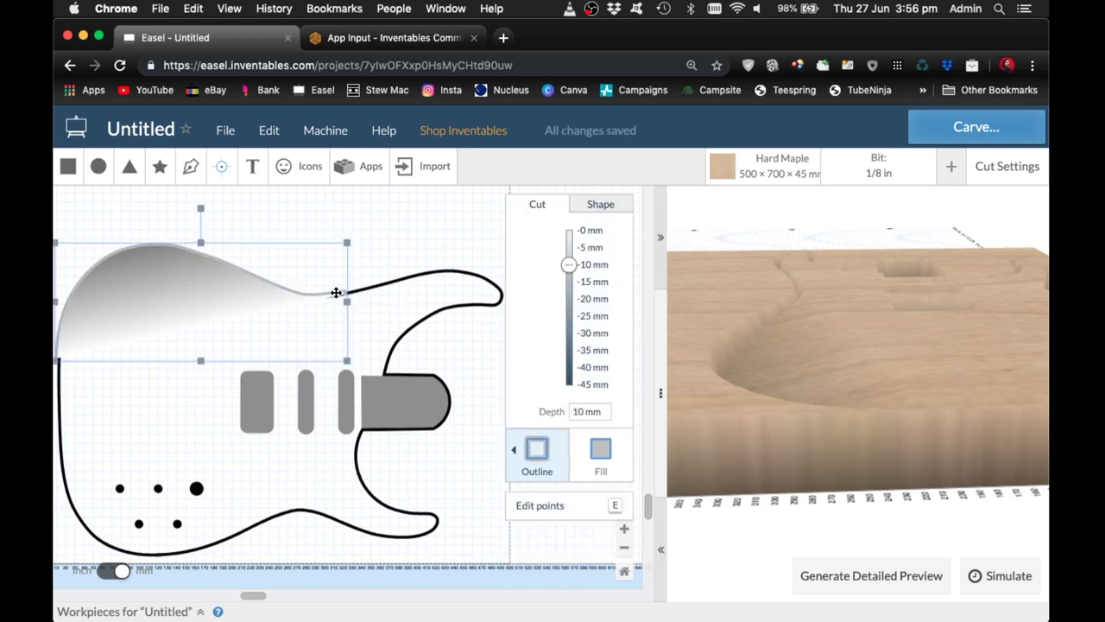
pyautogui.press('Escape')
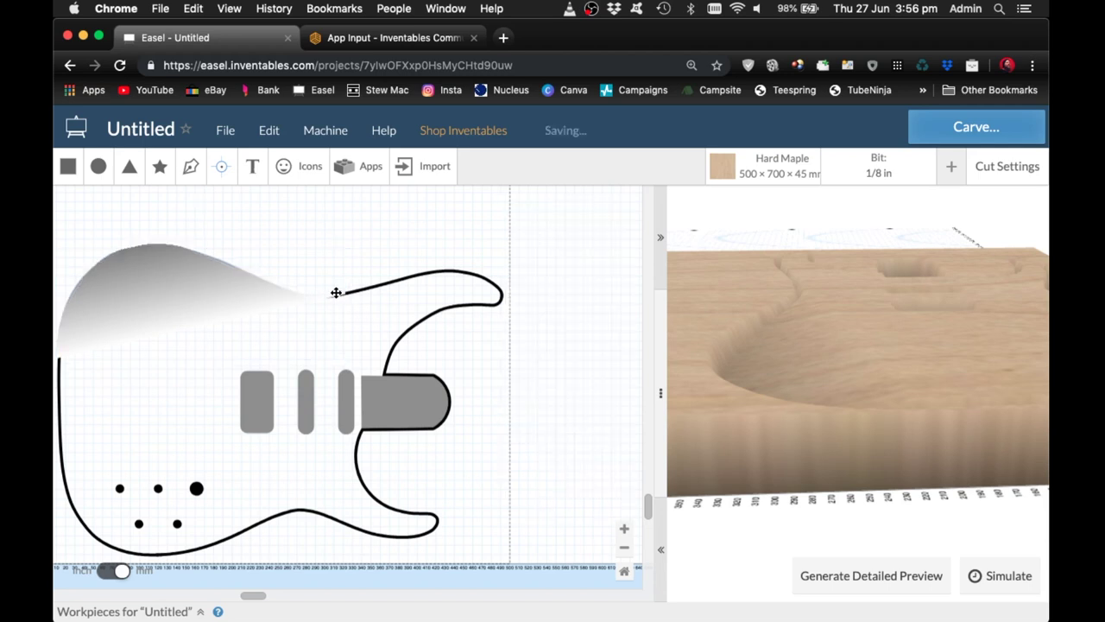
pyautogui.click(383, 287)
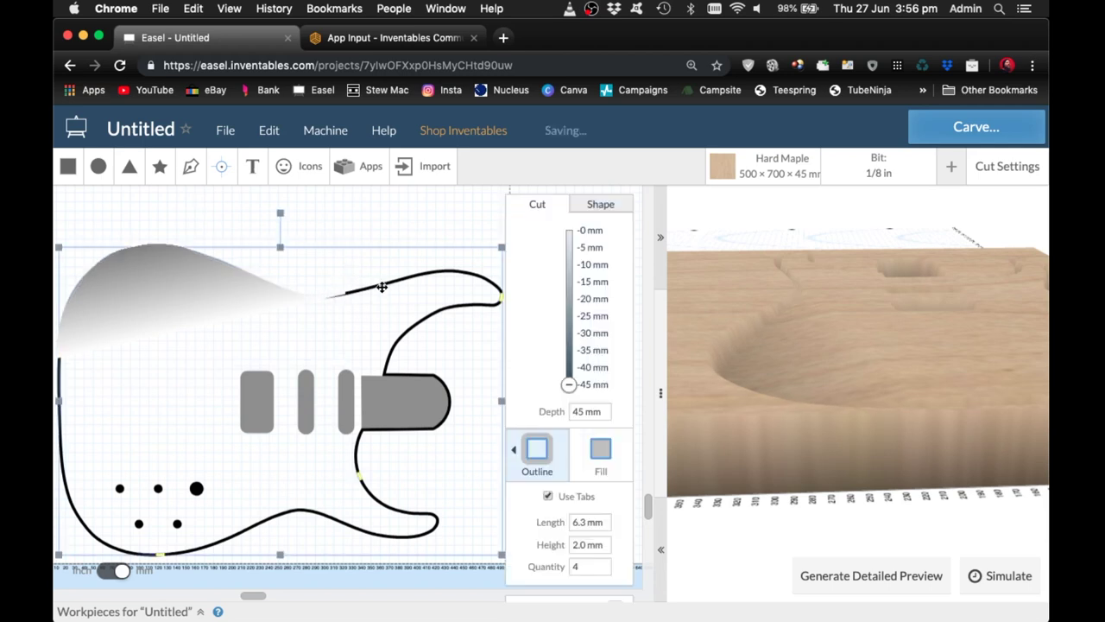
# Bring the guitar outline to the front, then orbit the detailed 3D preview to view the horn slope.
pyautogui.click(269, 131)
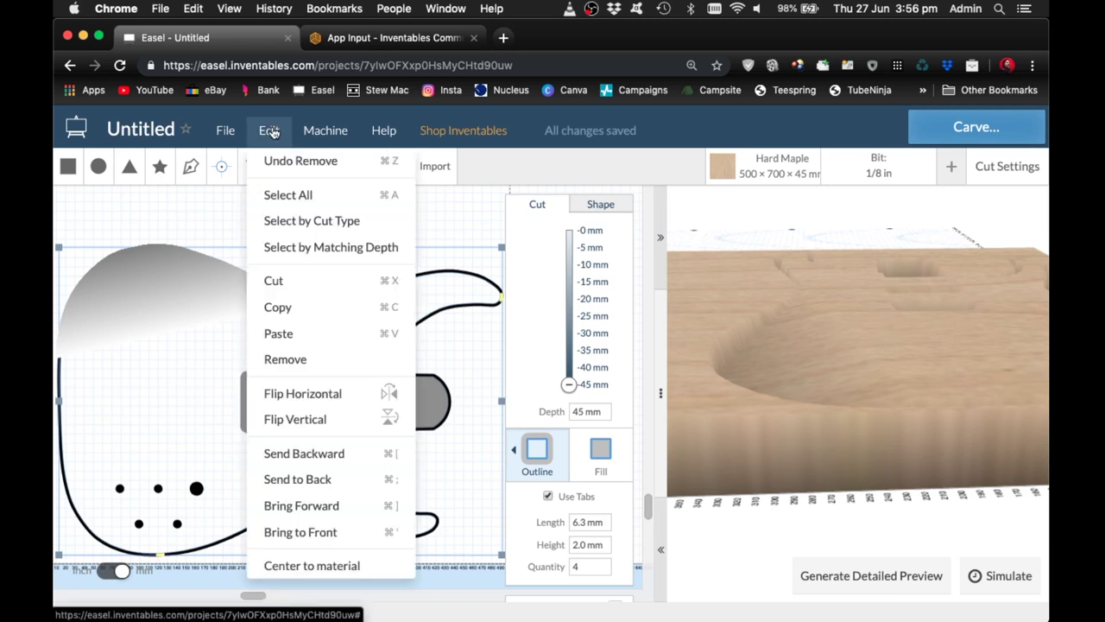
pyautogui.click(321, 532)
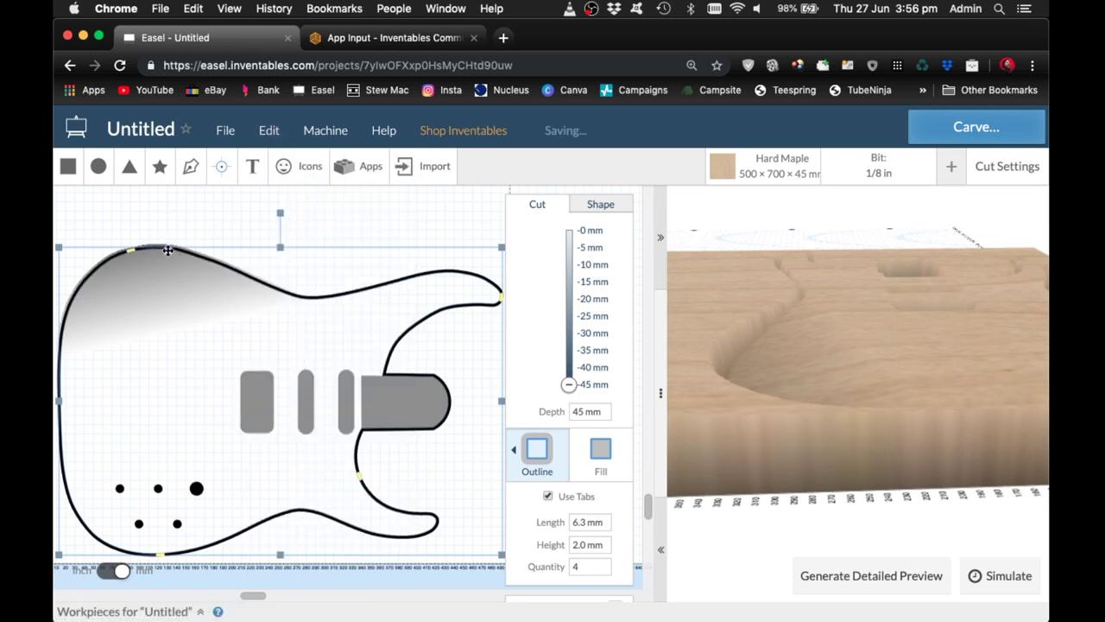
pyautogui.click(829, 573)
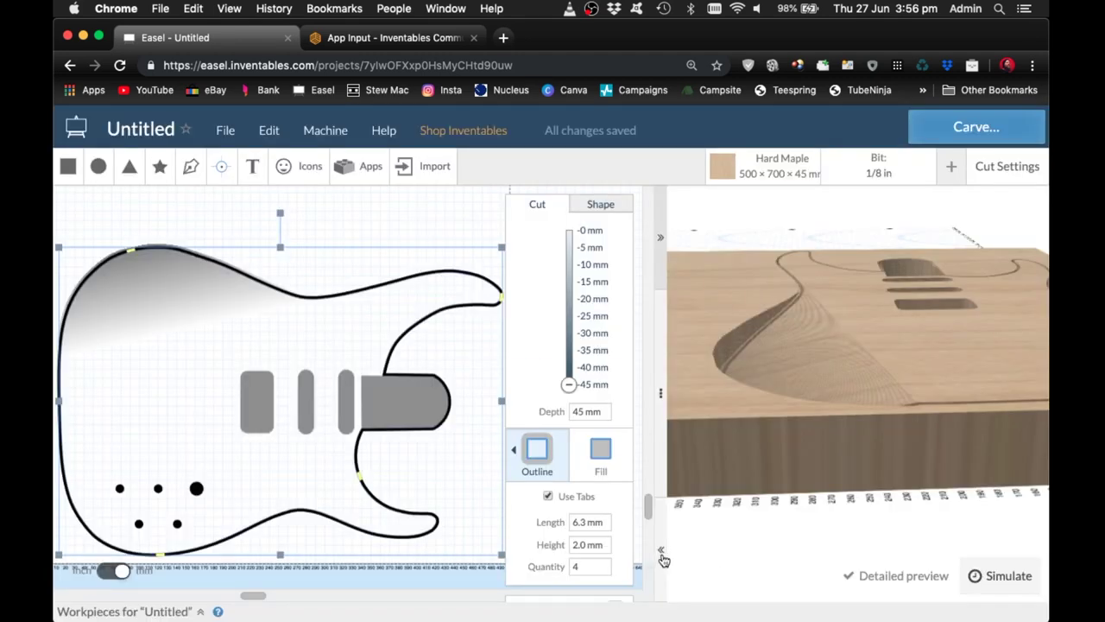
pyautogui.click(660, 551)
pyautogui.moveTo(607, 437); pyautogui.dragTo(595, 495)
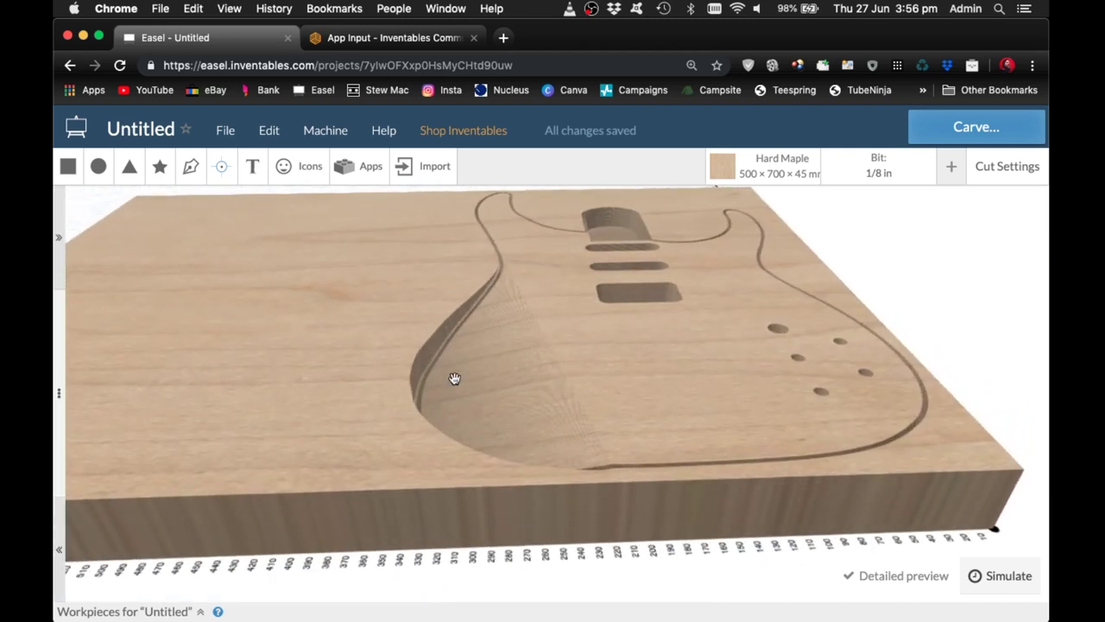
pyautogui.moveTo(487, 291); pyautogui.dragTo(742, 333)
pyautogui.scroll(5, 745, 333)
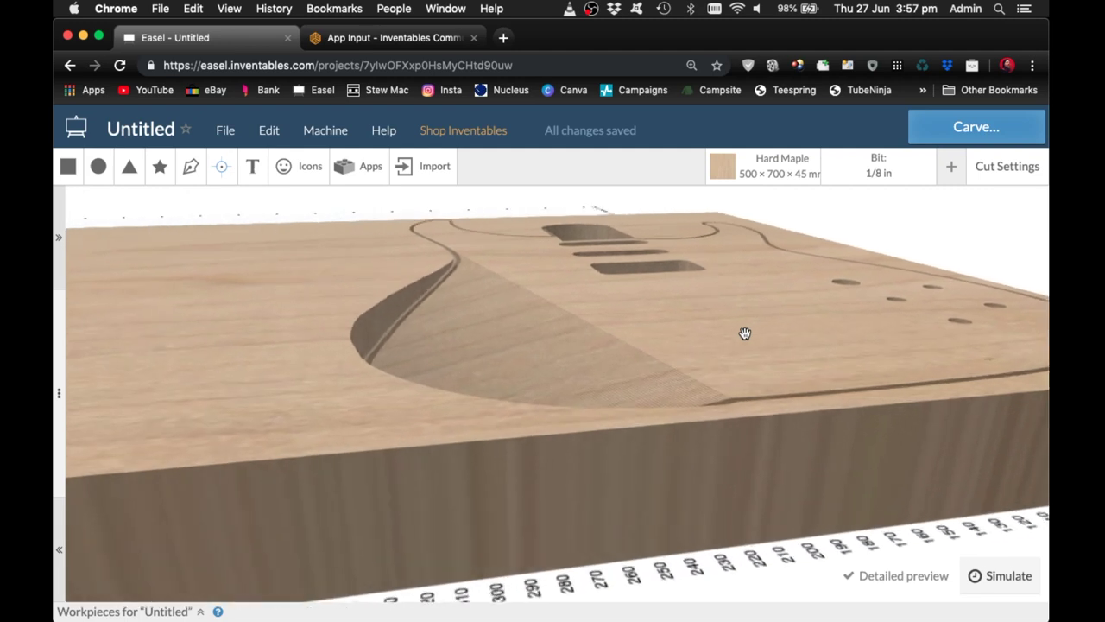
pyautogui.scroll(1, 744, 334)
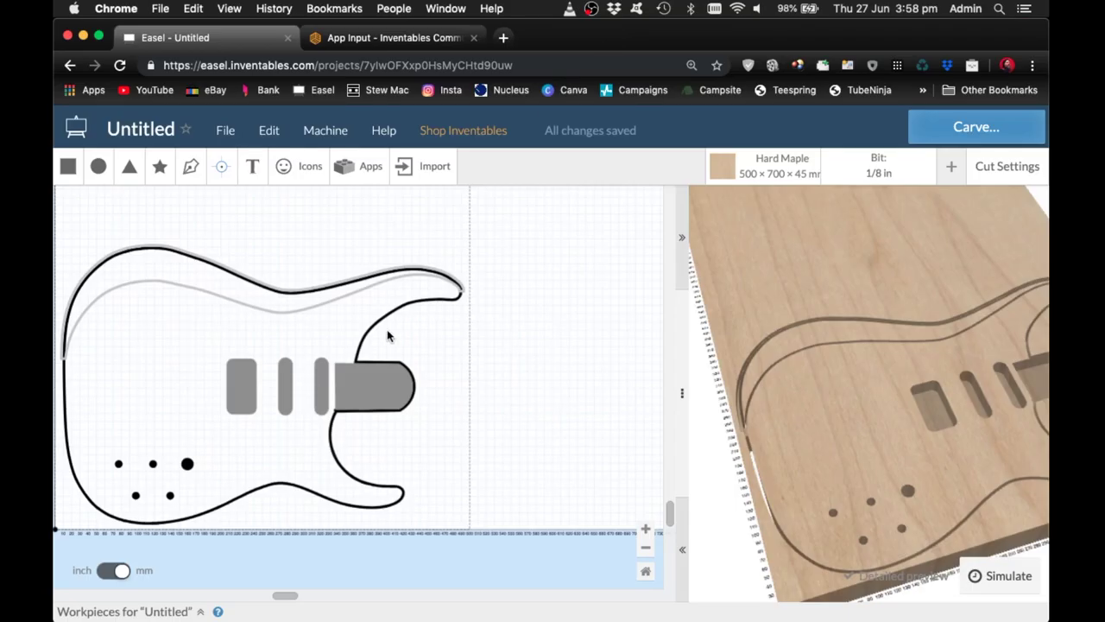
# Inspect the body outline, the large pickup rectangle and the three pickup slots.
pyautogui.click(384, 316)
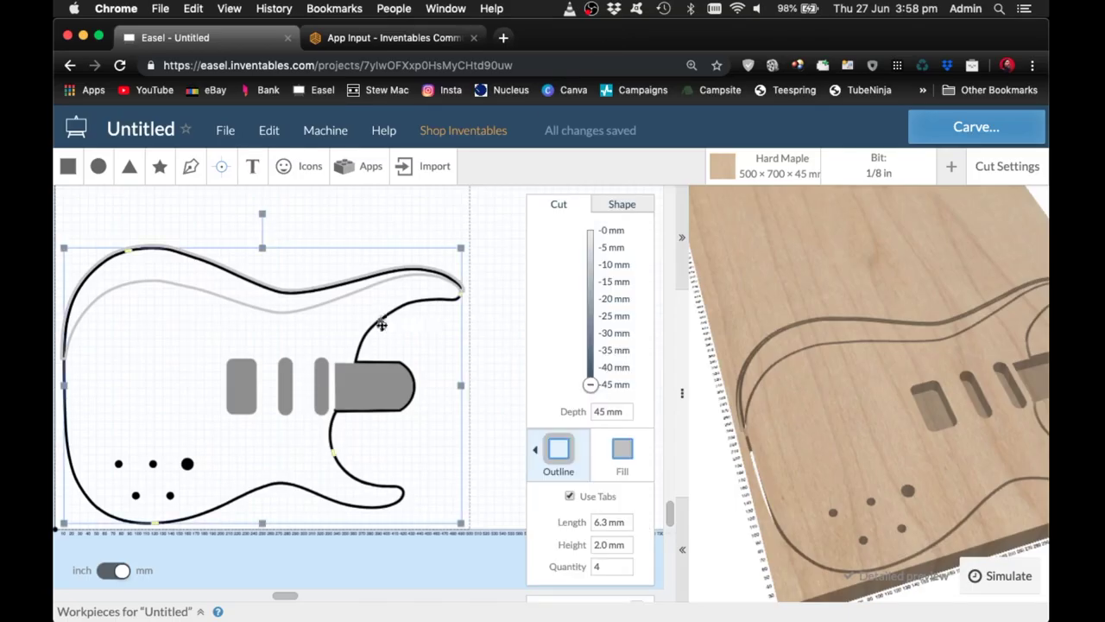
pyautogui.click(365, 380)
pyautogui.click(326, 378)
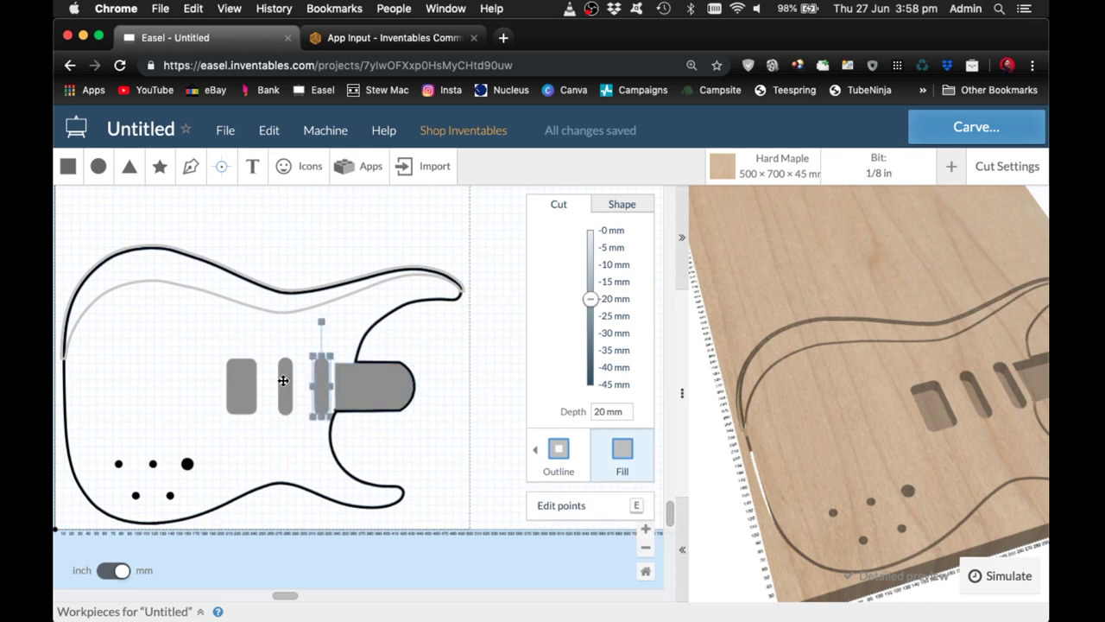
pyautogui.click(283, 380)
pyautogui.click(228, 384)
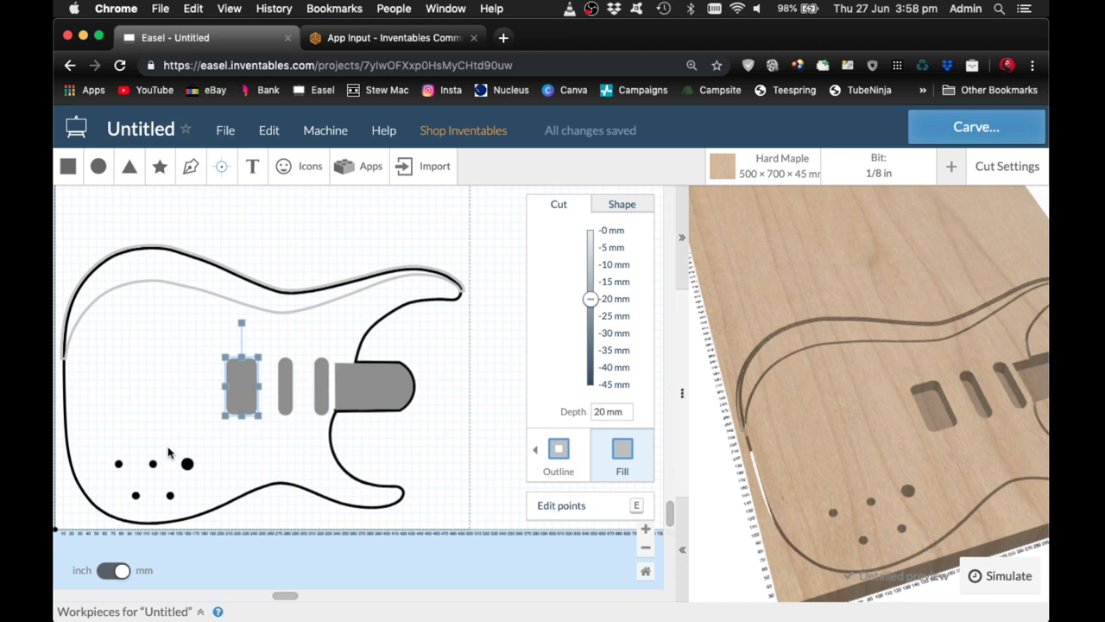
# Select the black outer outline together with the grey inner outline and open the App Library.
pyautogui.click(177, 285)
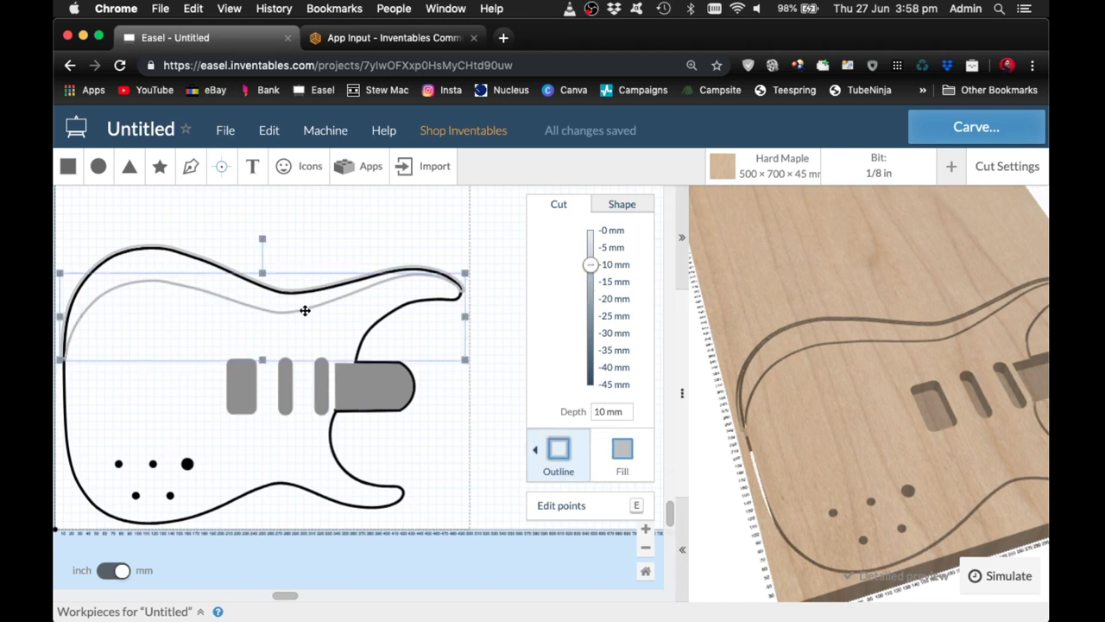
pyautogui.click(119, 251)
pyautogui.keyDown('shift'); pyautogui.click(286, 311); pyautogui.keyUp('shift')
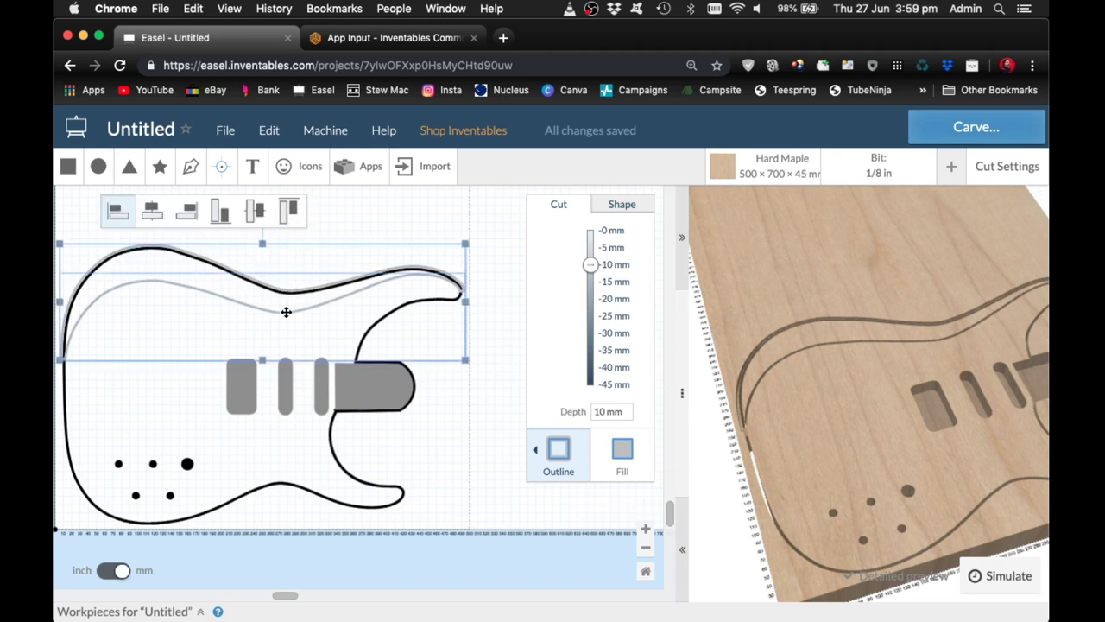
pyautogui.click(358, 165)
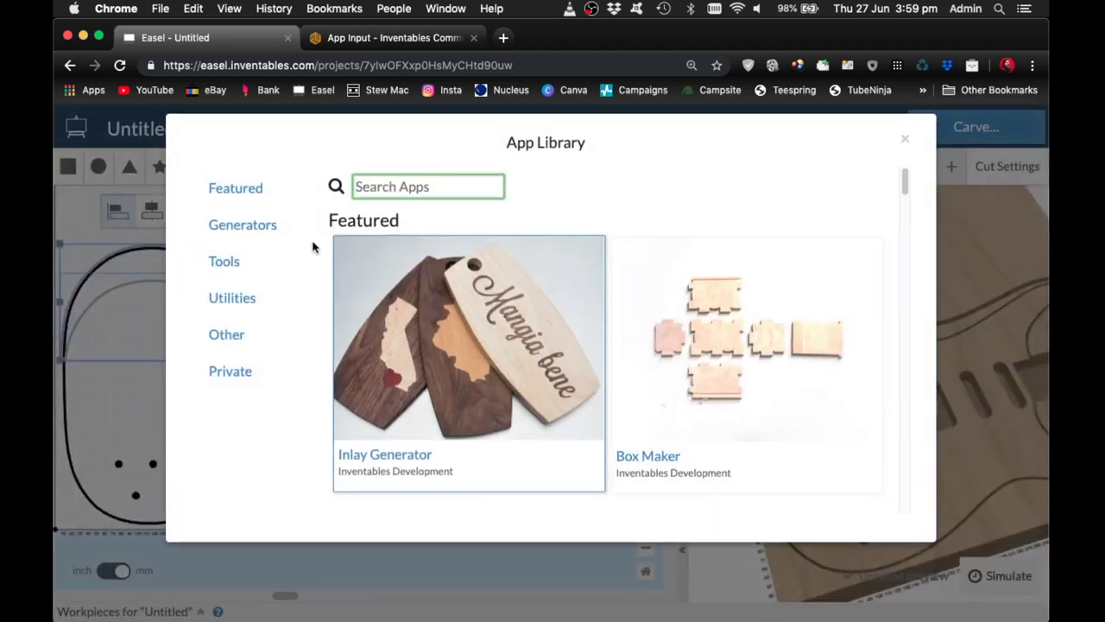
# Open Super Gradient, set depths of 22.5 mm tapering to 0, and enable Show All.
pyautogui.click(244, 373)
pyautogui.click(417, 372)
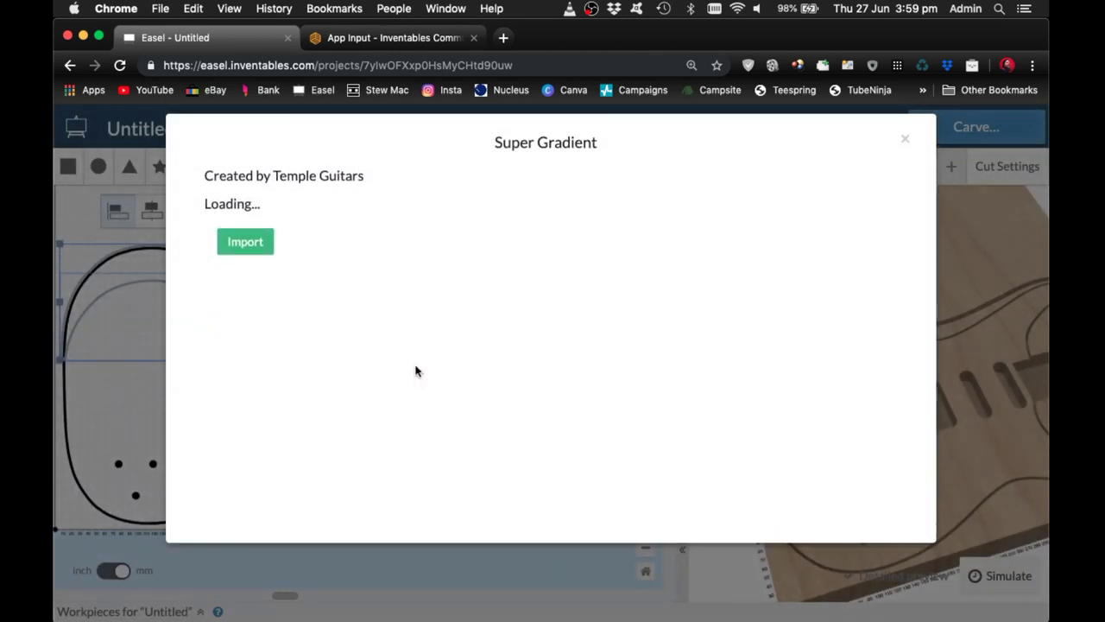
pyautogui.write('22.5')
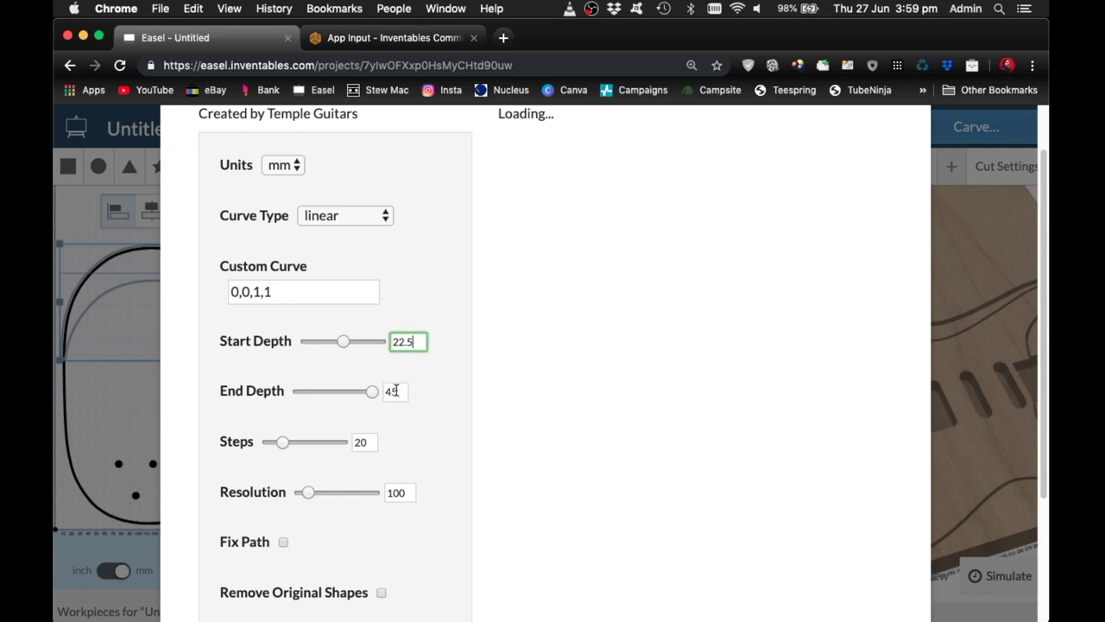
pyautogui.click(393, 391)
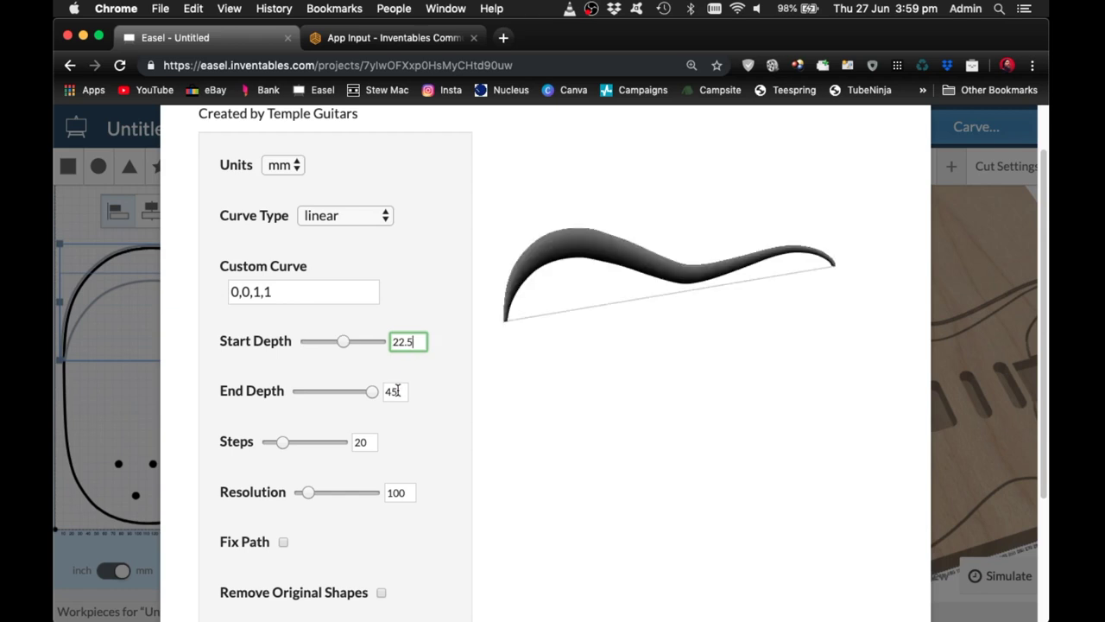
pyautogui.write('0')
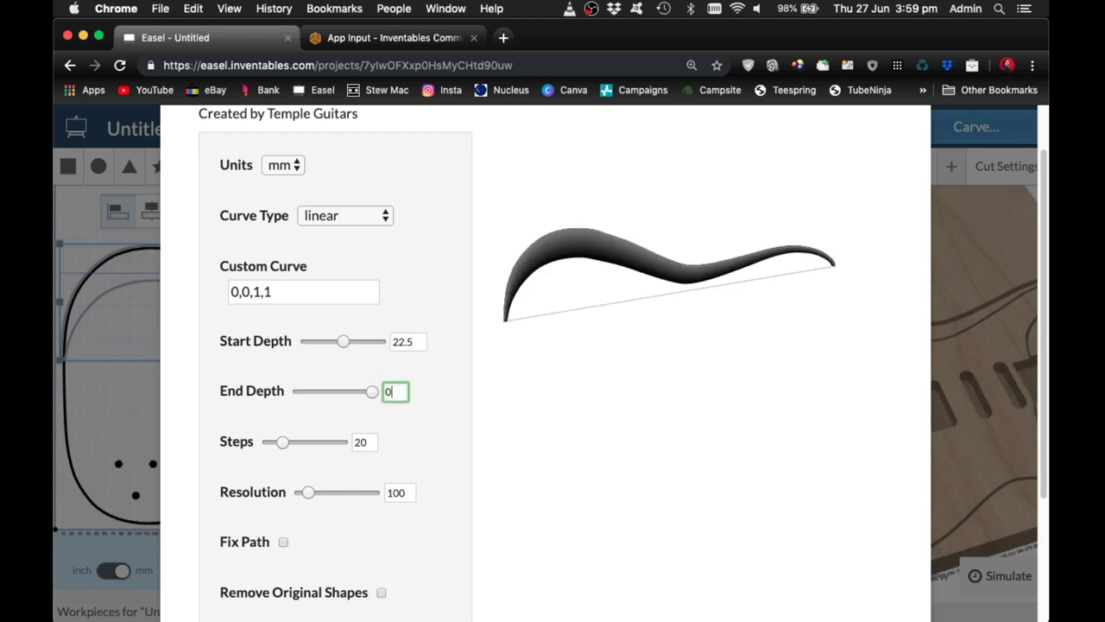
pyautogui.scroll(-4, 372, 426)
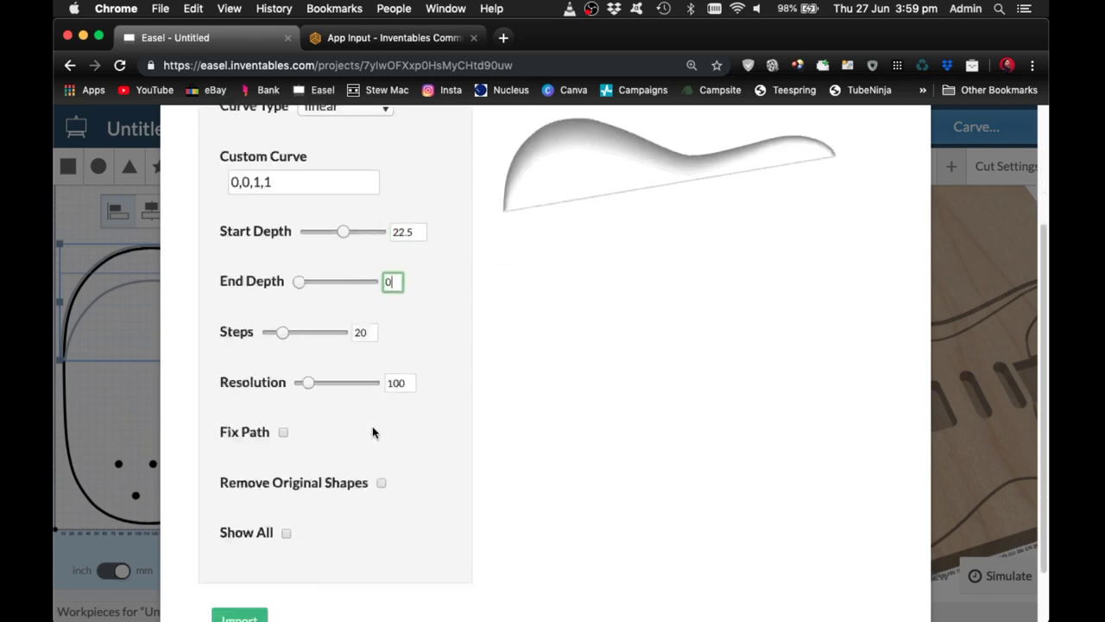
pyautogui.click(286, 465)
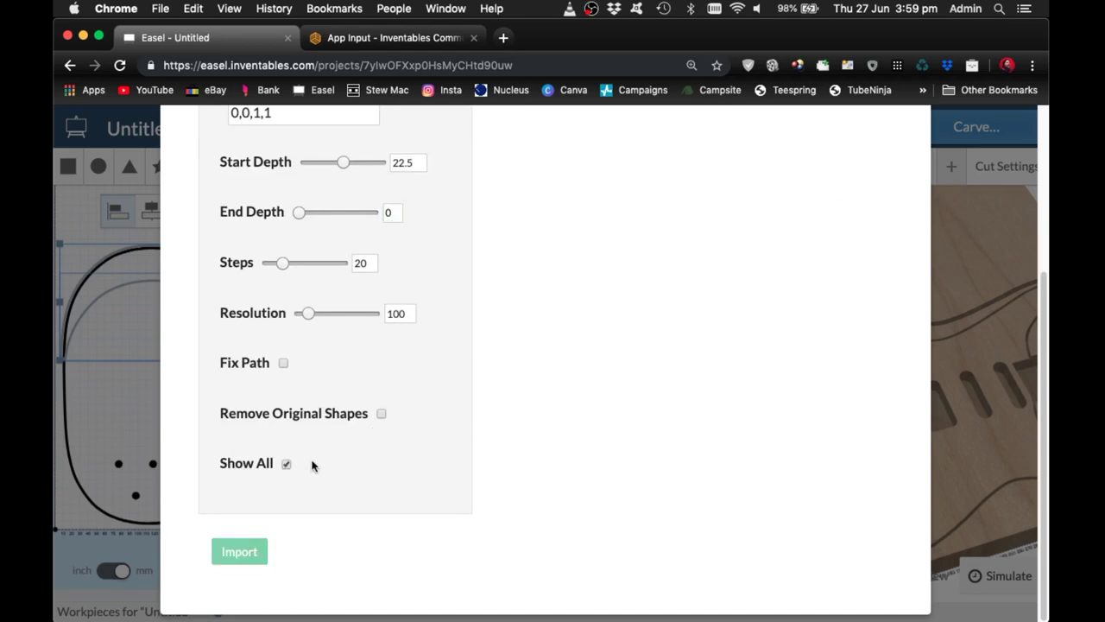
pyautogui.scroll(5, 383, 358)
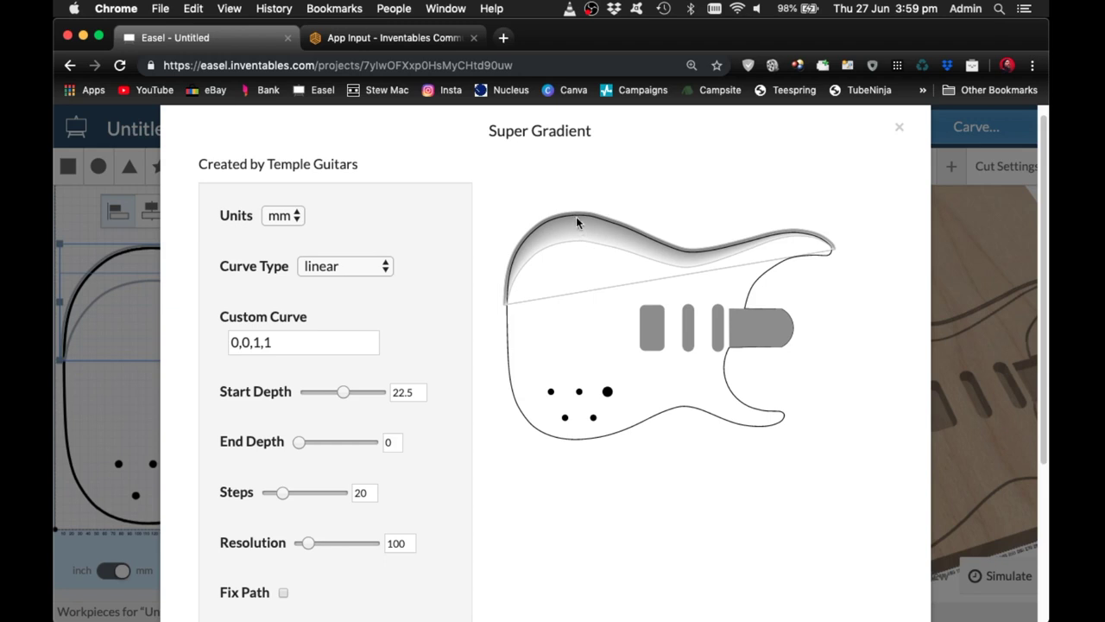
# Set 100 steps, tick Remove Original Shapes and import the horn gradient.
pyautogui.scroll(-2, 425, 352)
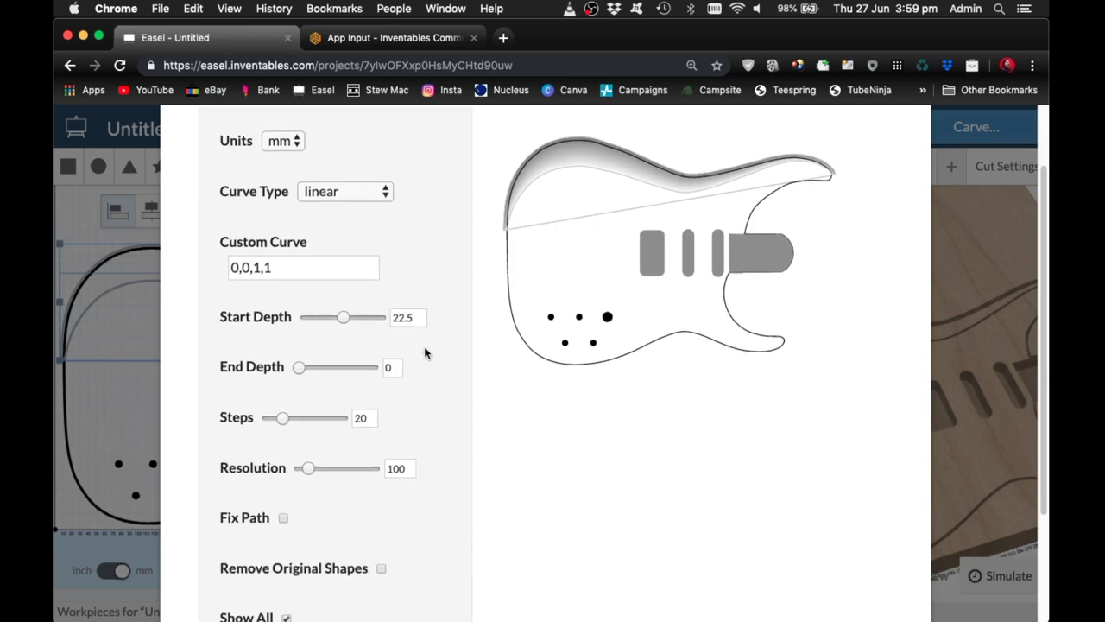
pyautogui.moveTo(283, 418); pyautogui.dragTo(379, 418)
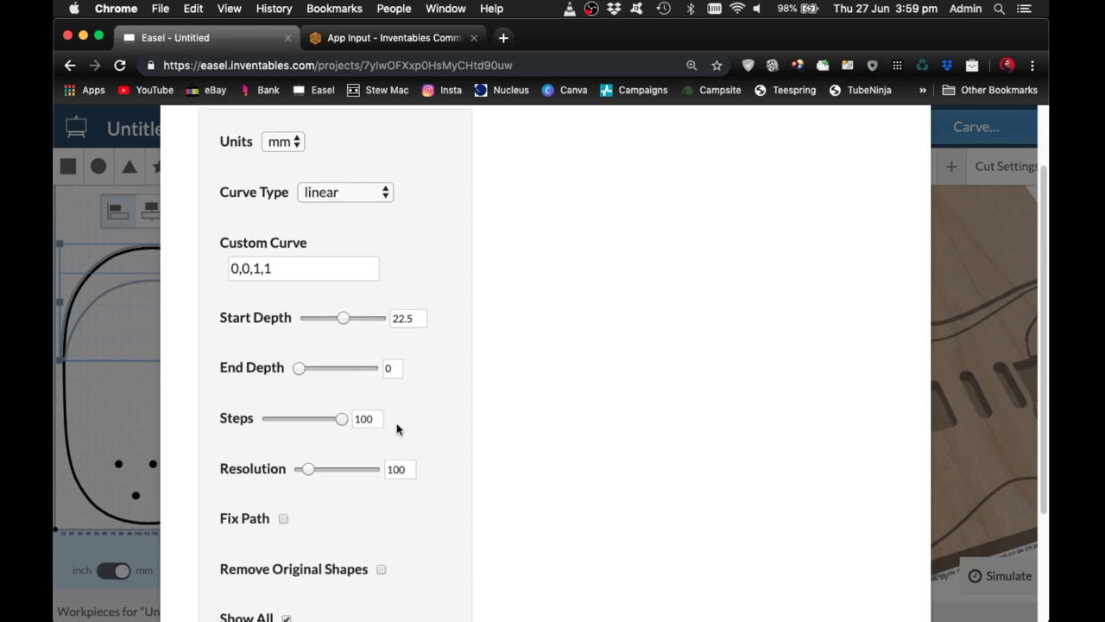
pyautogui.scroll(-1, 397, 429)
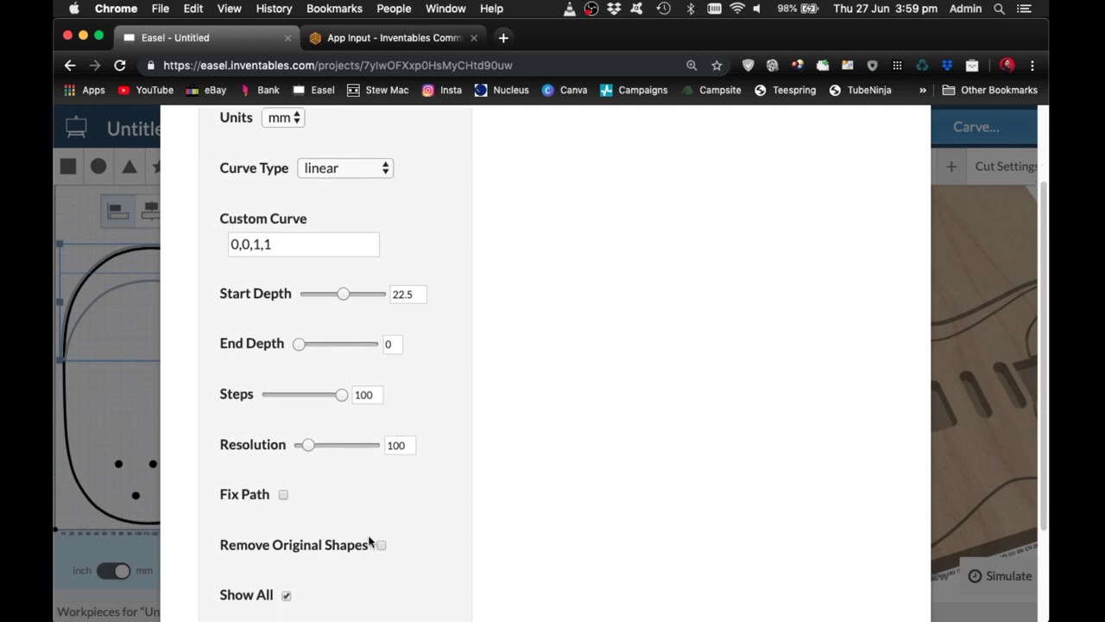
pyautogui.click(381, 545)
pyautogui.scroll(-3, 381, 546)
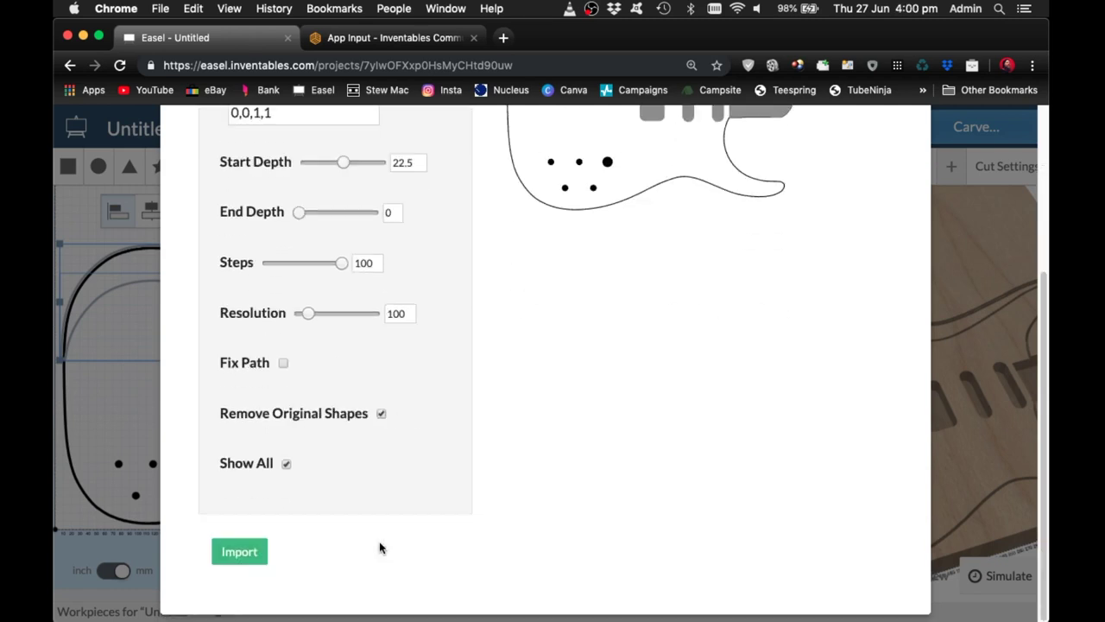
pyautogui.click(243, 554)
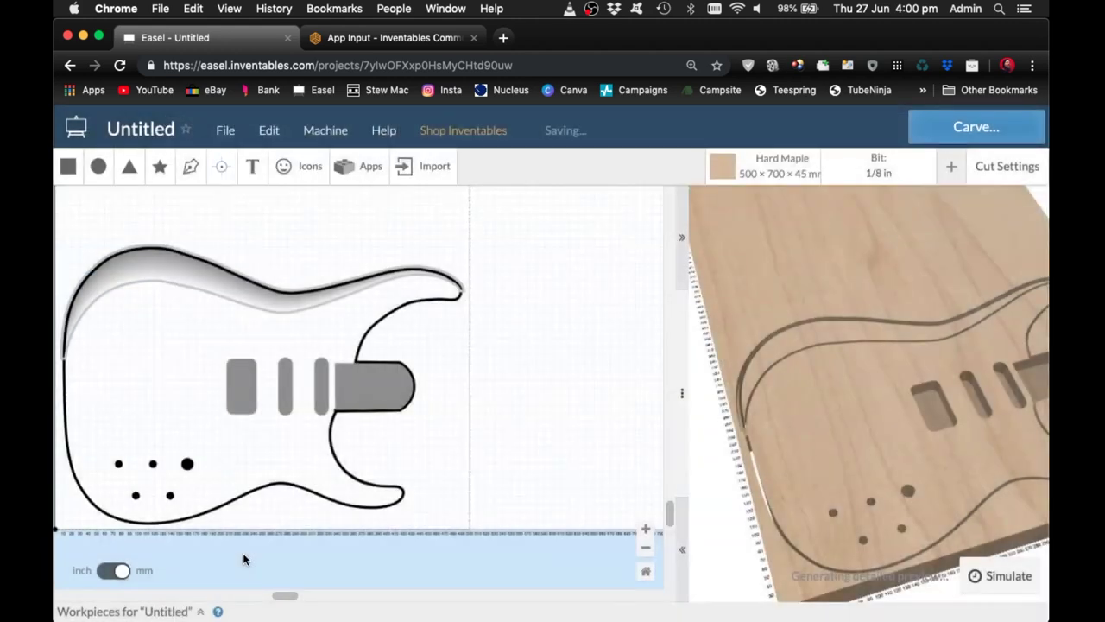
# Generate the detailed carve preview, regenerating it with the horn gradient deselected.
pyautogui.click(893, 575)
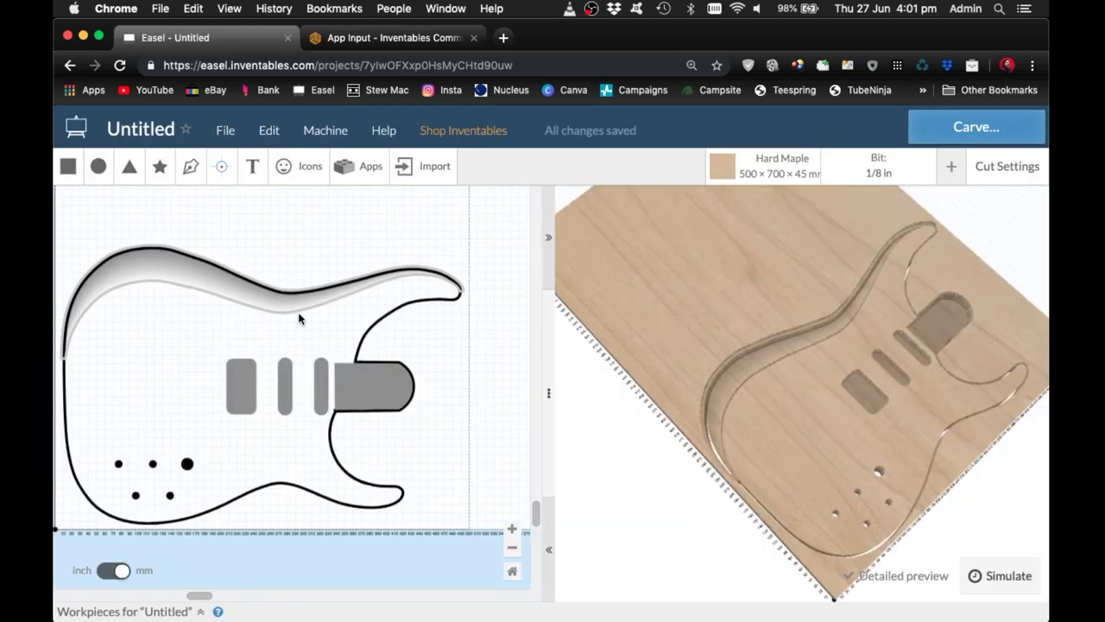
pyautogui.click(299, 310)
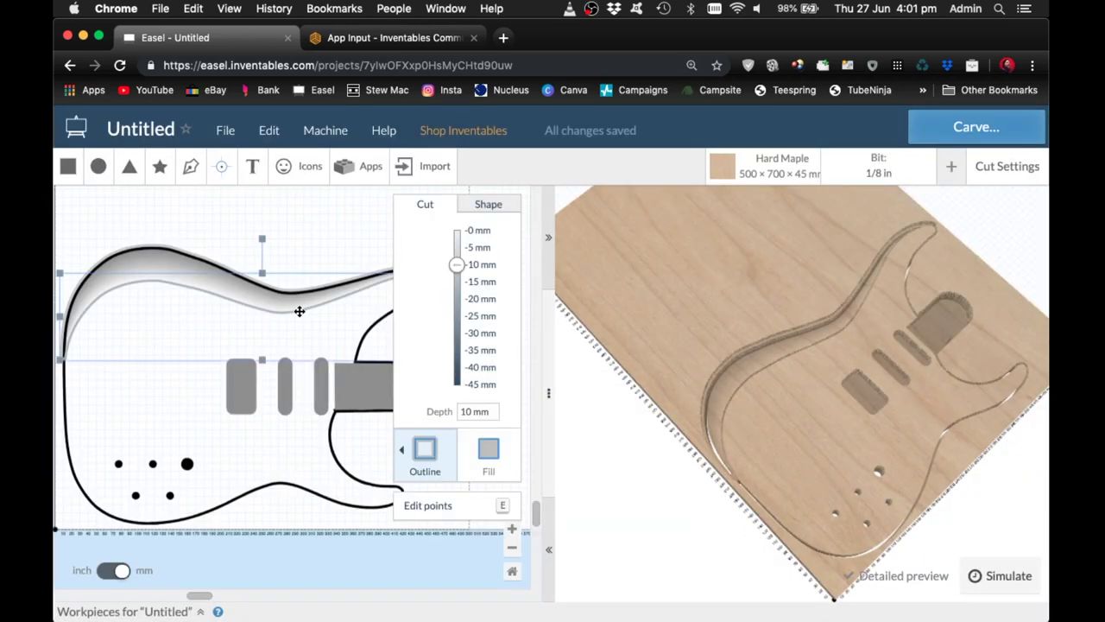
pyautogui.press('Escape')
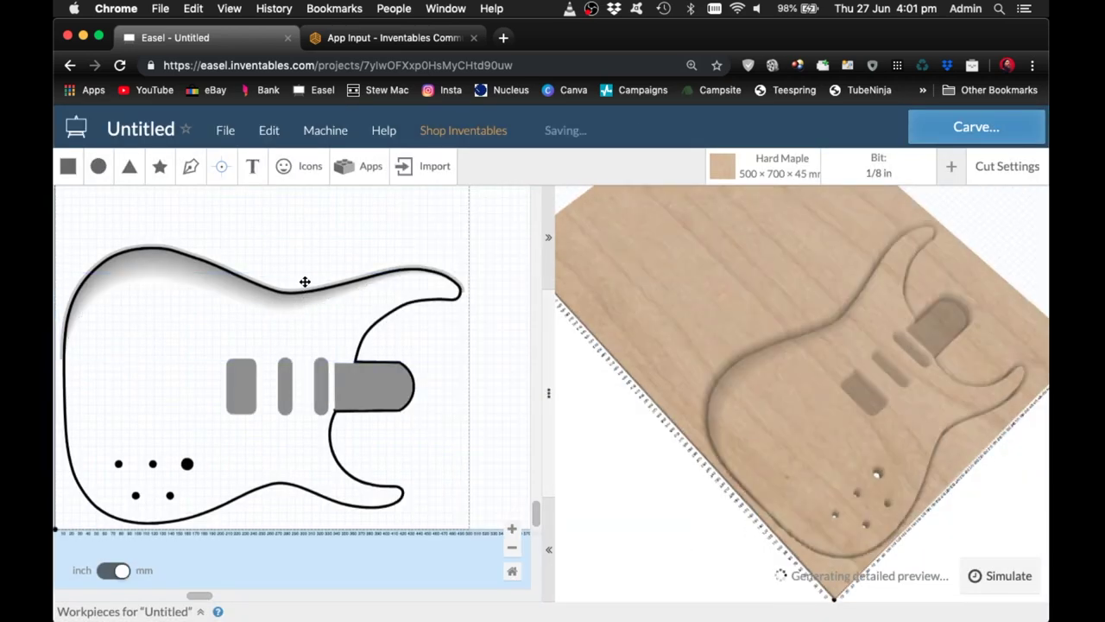
pyautogui.click(861, 577)
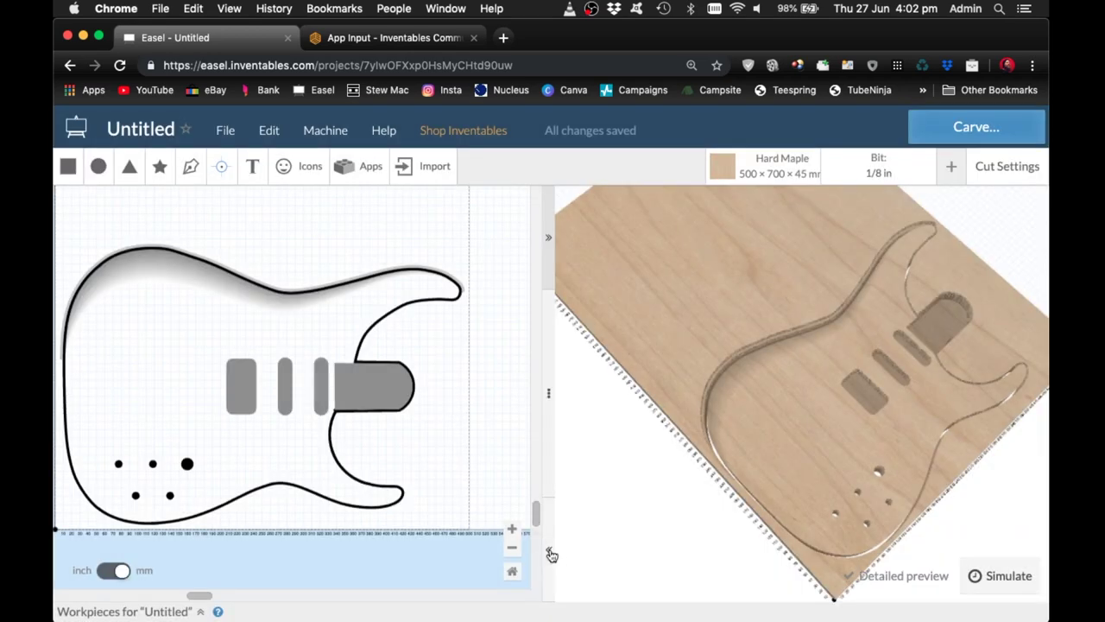
# Enlarge the 3D preview, then orbit and zoom to inspect the sloped horn cutaway in maple.
pyautogui.click(549, 551)
pyautogui.moveTo(578, 424); pyautogui.dragTo(718, 378)
pyautogui.moveTo(616, 439); pyautogui.dragTo(580, 387)
pyautogui.scroll(10, 570, 377)
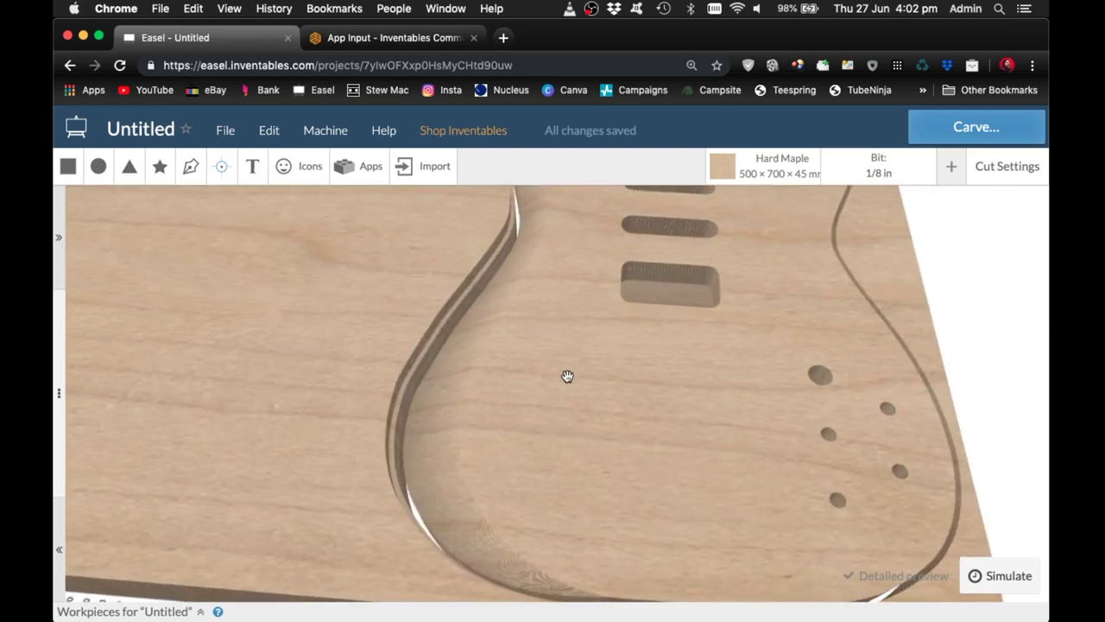
pyautogui.moveTo(431, 422); pyautogui.dragTo(241, 201)
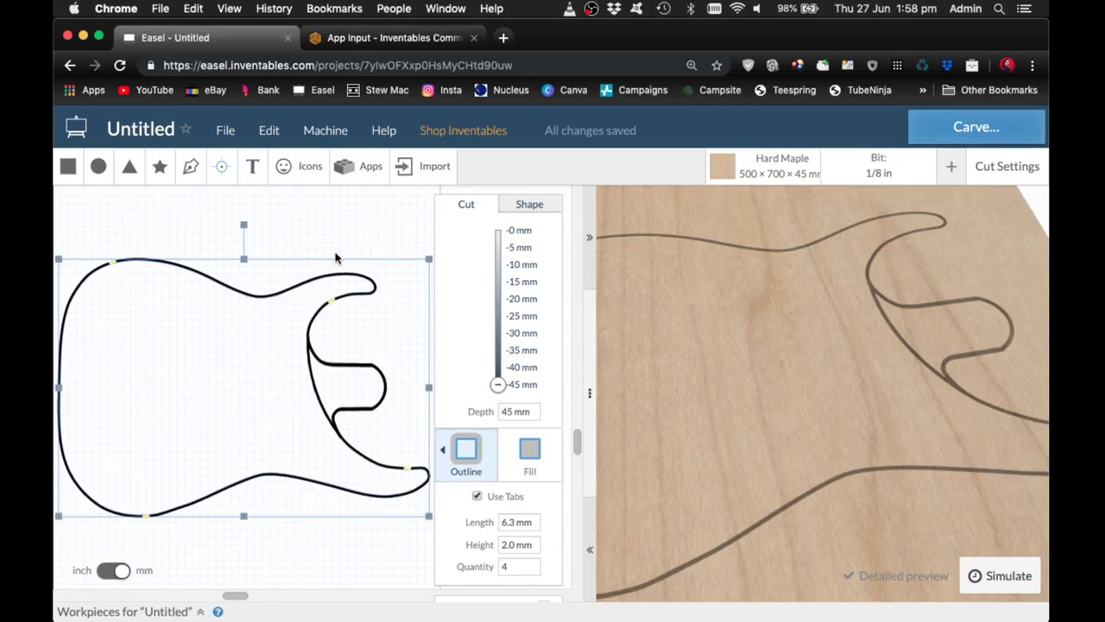
# Zoom in, select only the neck-pocket curve, and bring up the App Library.
pyautogui.click(315, 387)
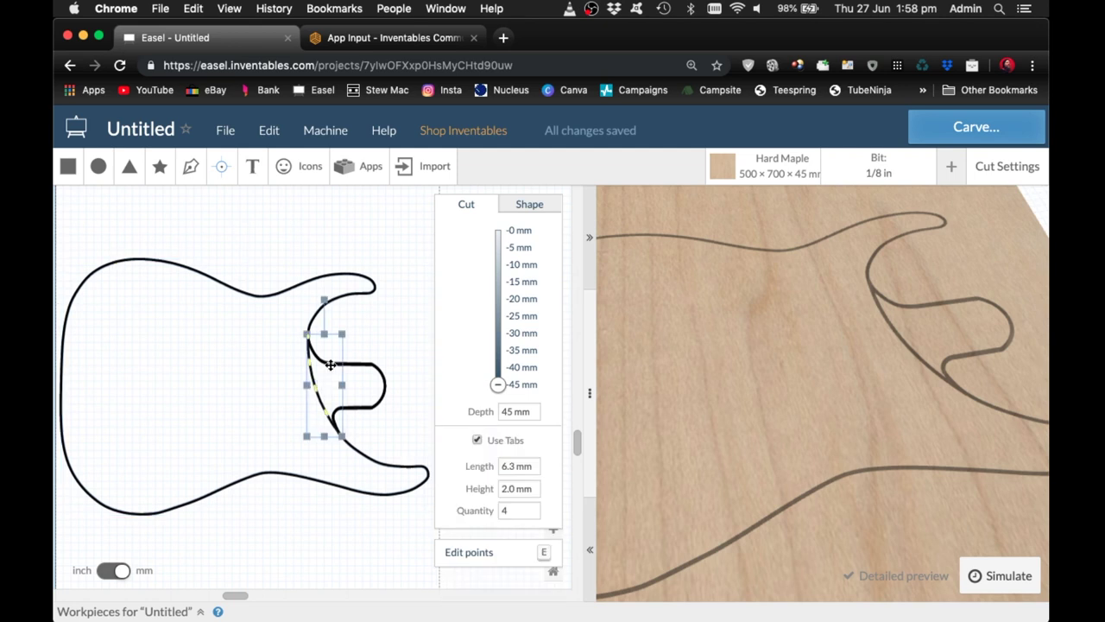
pyautogui.click(331, 365)
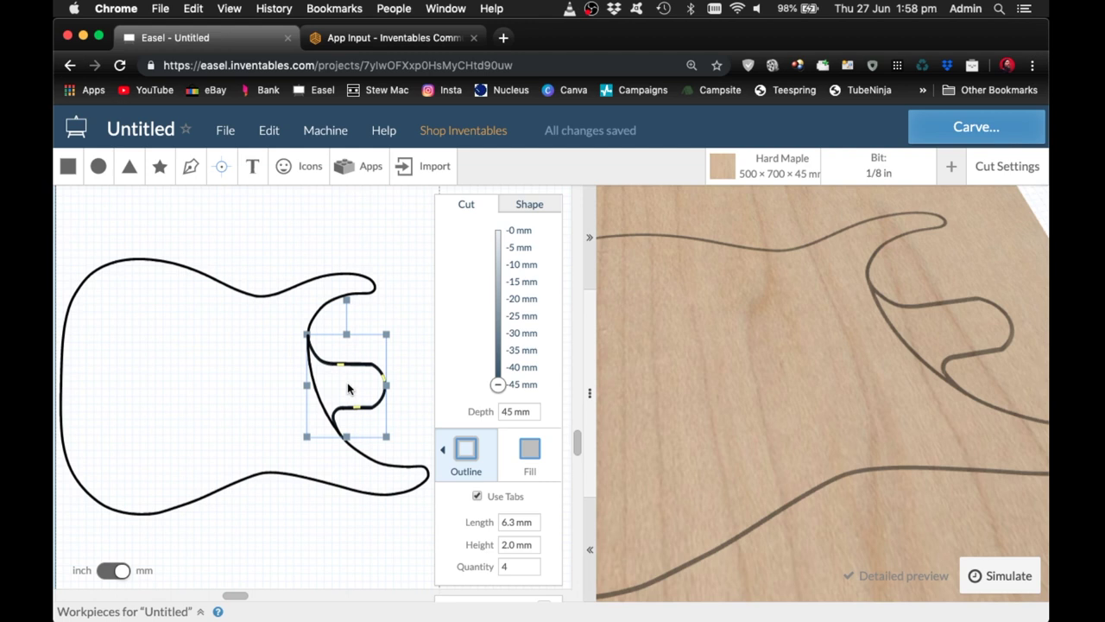
pyautogui.scroll(5, 348, 388)
pyautogui.scroll(2, 348, 389)
pyautogui.hscroll(3, 348, 388)
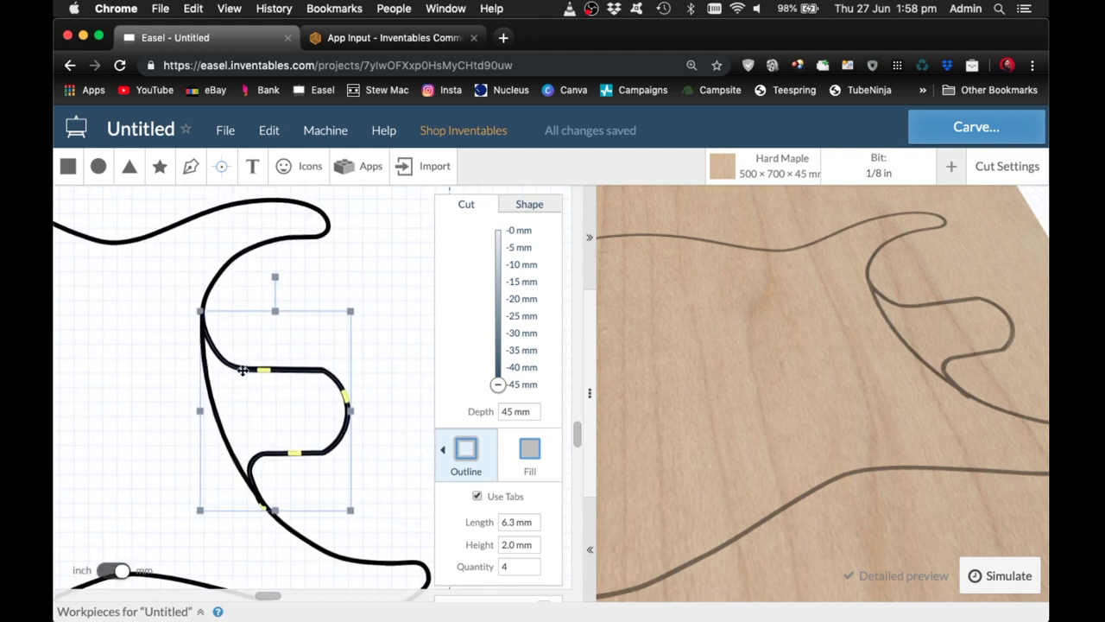
pyautogui.click(211, 398)
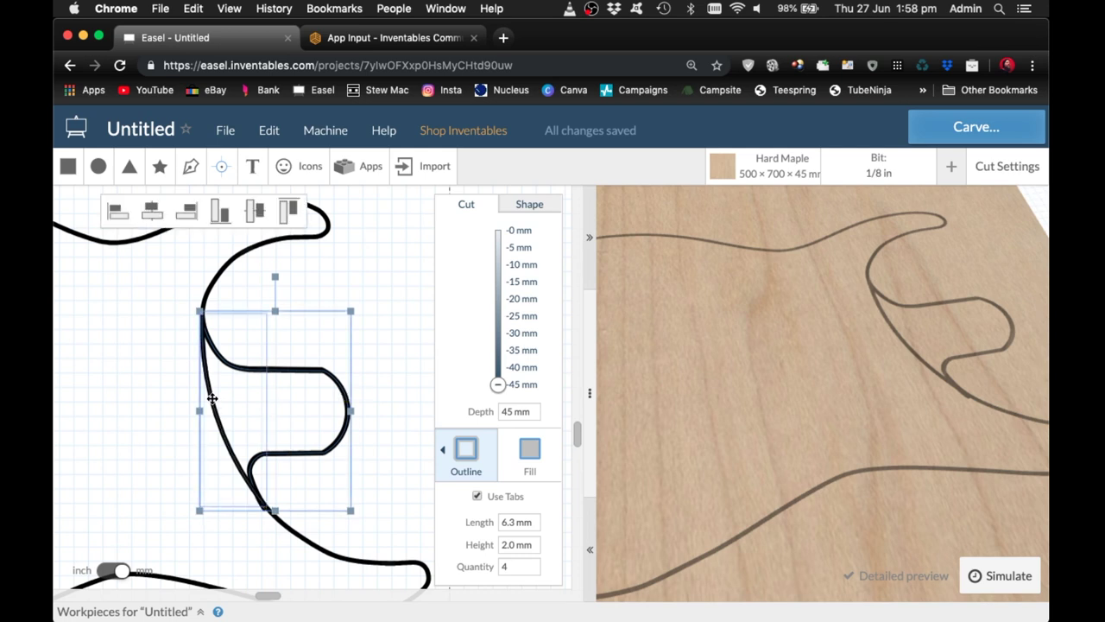
pyautogui.click(359, 173)
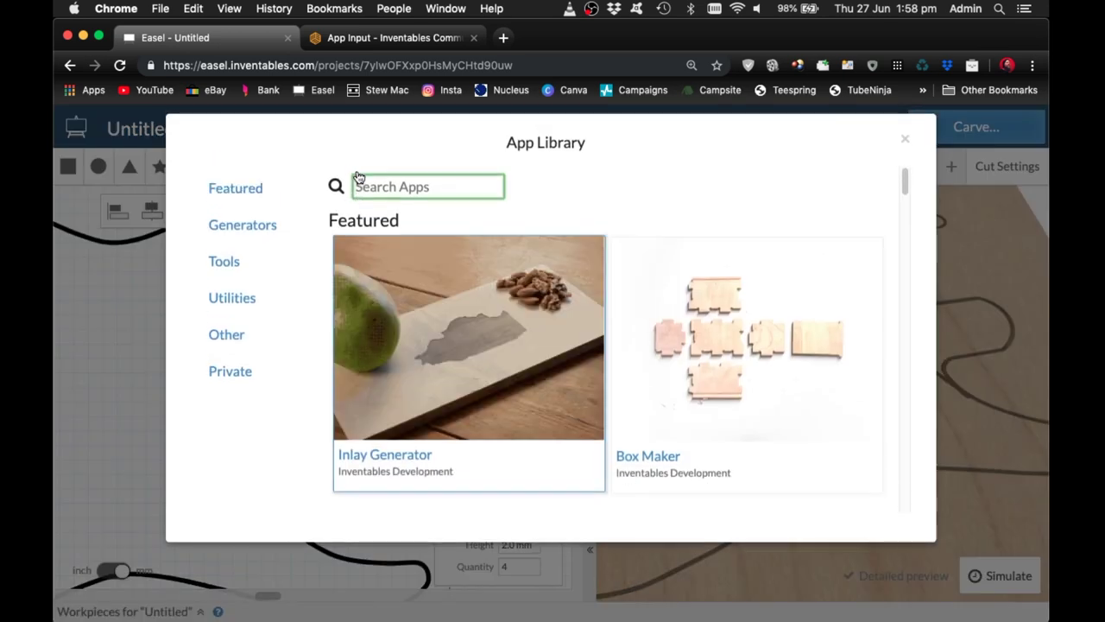
# Launch the private Super Gradient app with Show All enabled in the preview.
pyautogui.click(247, 372)
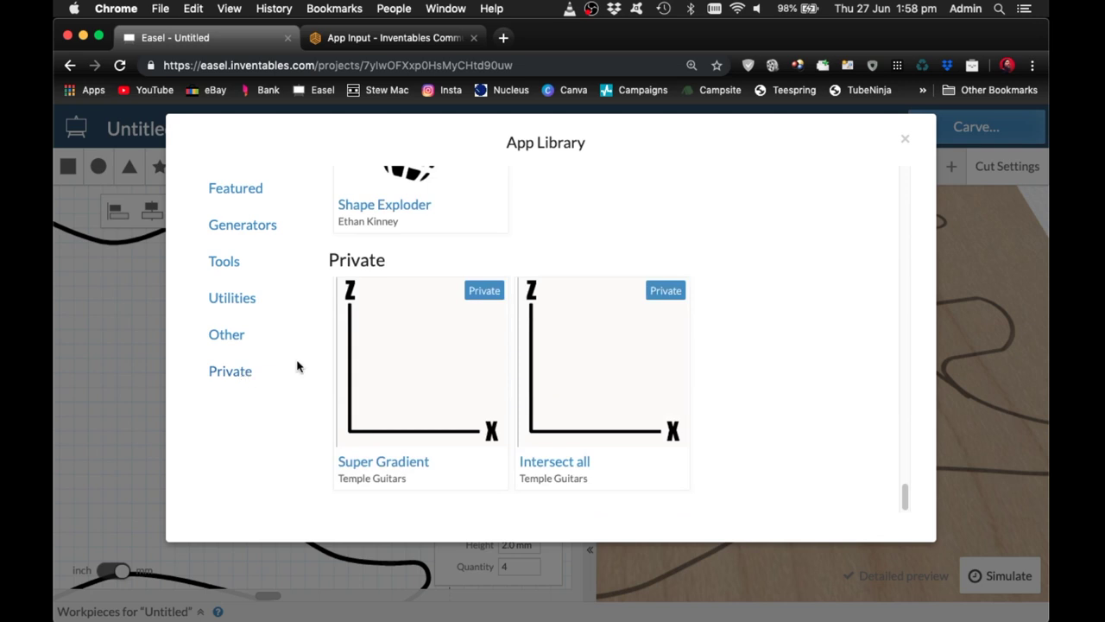
pyautogui.click(430, 369)
pyautogui.scroll(-5, 357, 284)
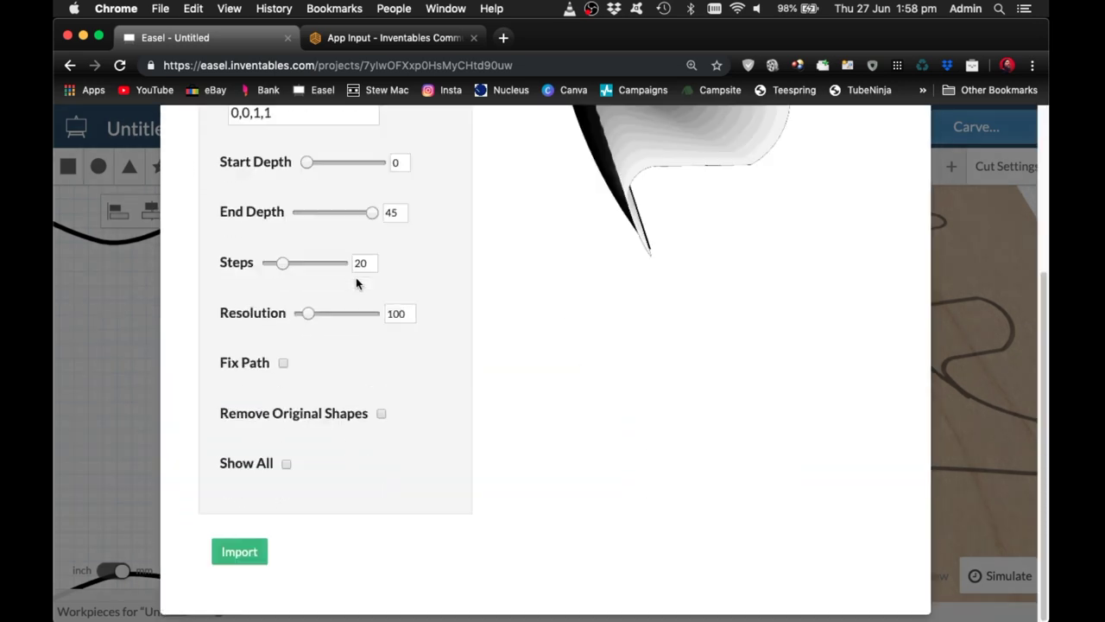
pyautogui.click(287, 464)
pyautogui.scroll(5, 343, 279)
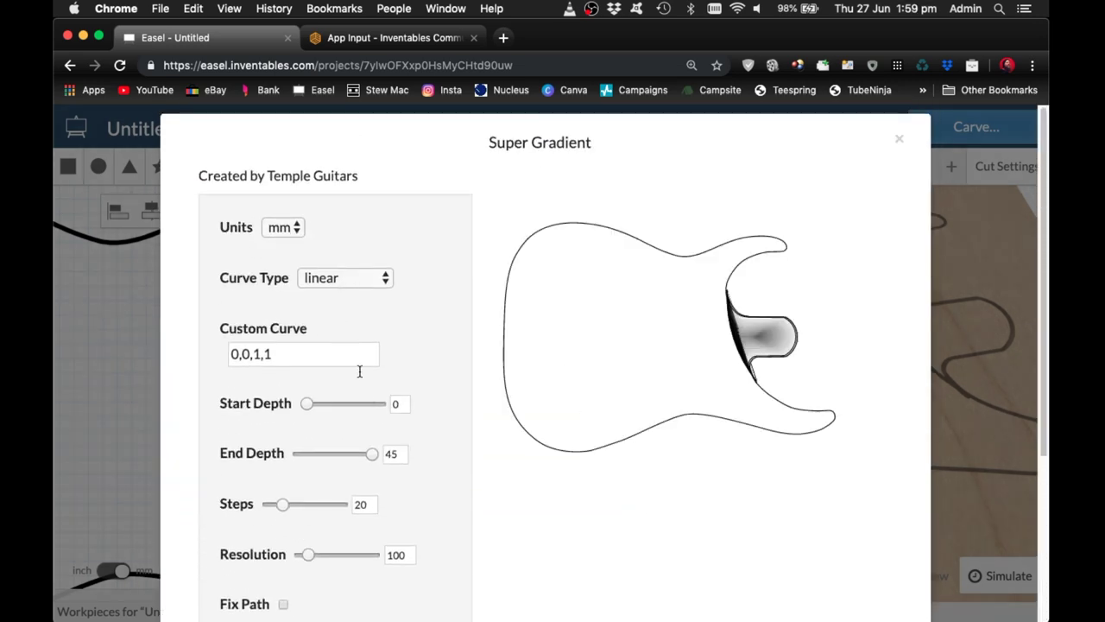
# Set the gradient to Start Depth 10, End Depth 0 and 100 steps.
pyautogui.click(395, 403)
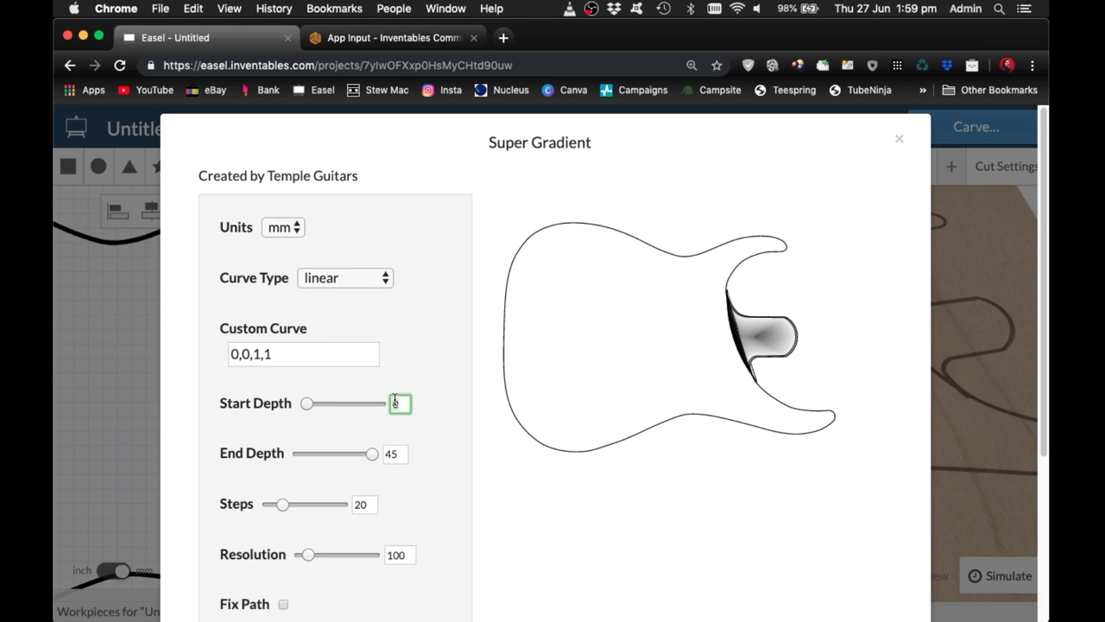
pyautogui.click(398, 455)
pyautogui.press('BackSpace')
pyautogui.press('BackSpace')
pyautogui.write('0')
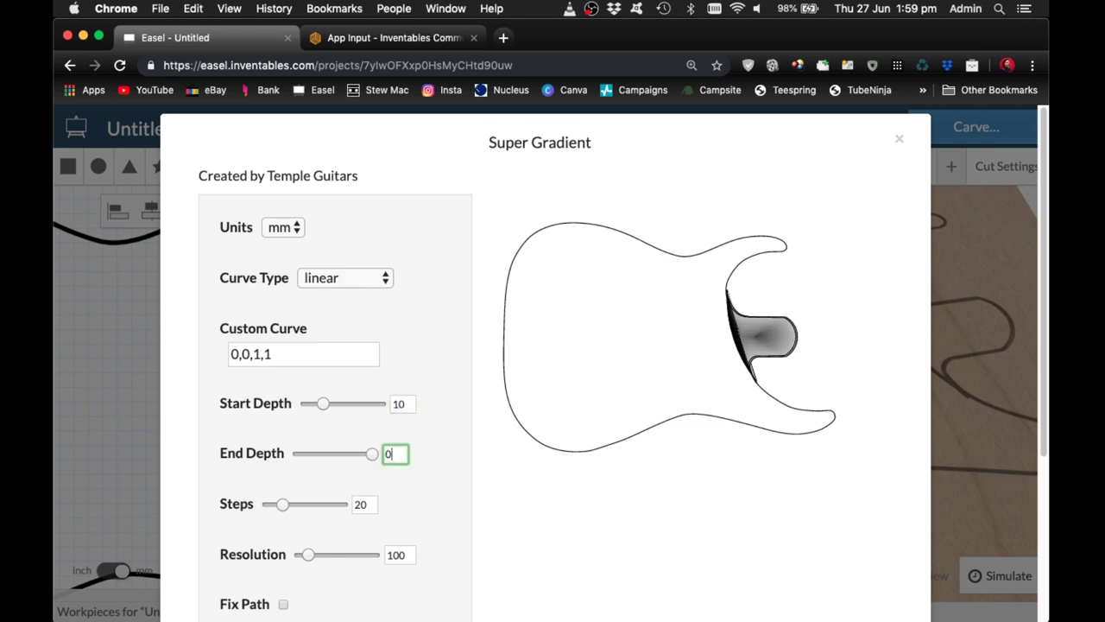
pyautogui.press('Return')
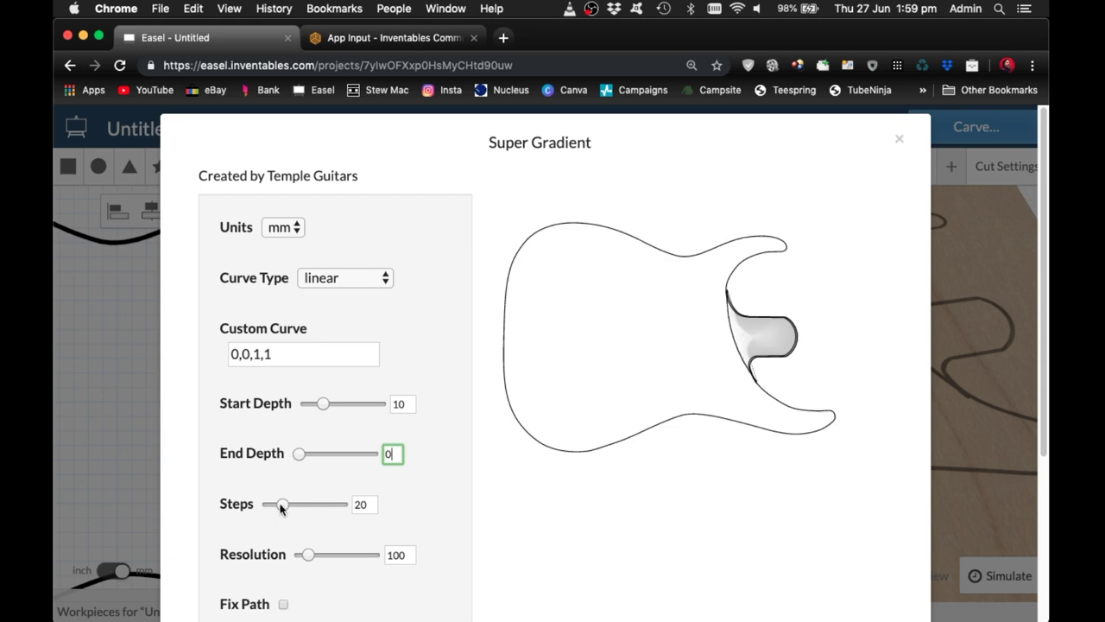
pyautogui.moveTo(280, 508); pyautogui.dragTo(336, 506)
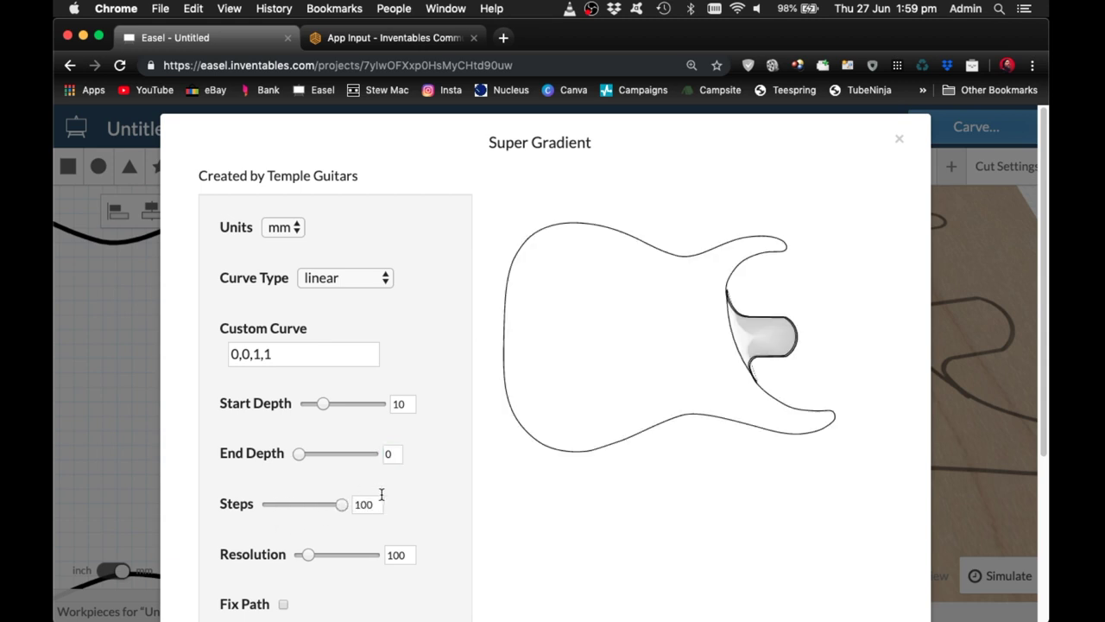
# Enable Fix Path and Remove Original Shapes, then import the neck-pocket gradient.
pyautogui.scroll(-4, 380, 496)
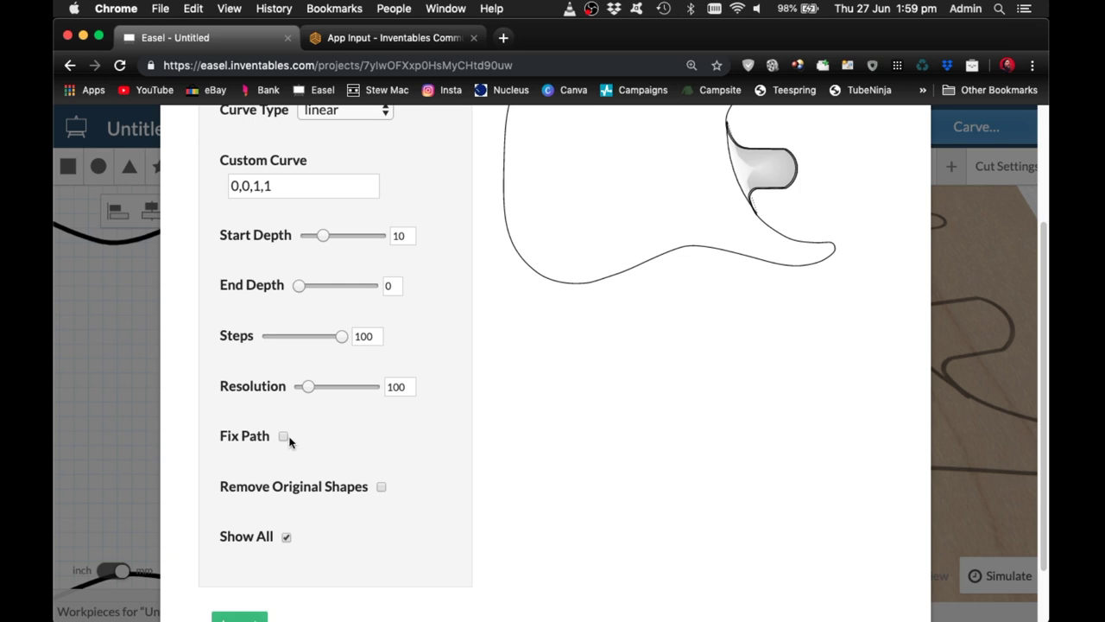
pyautogui.click(283, 438)
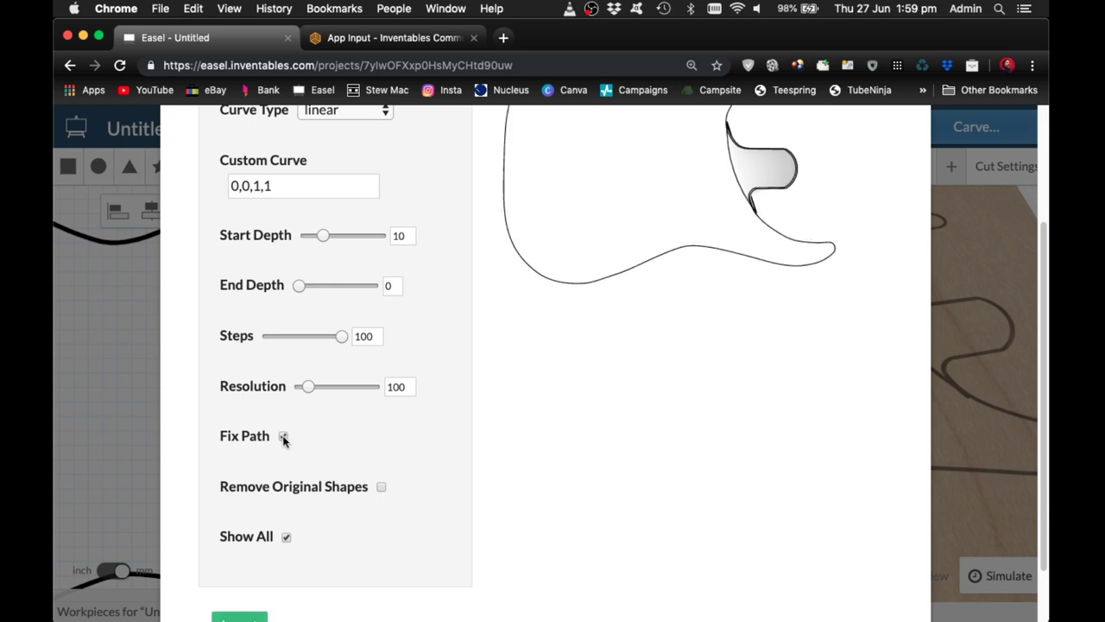
pyautogui.click(382, 489)
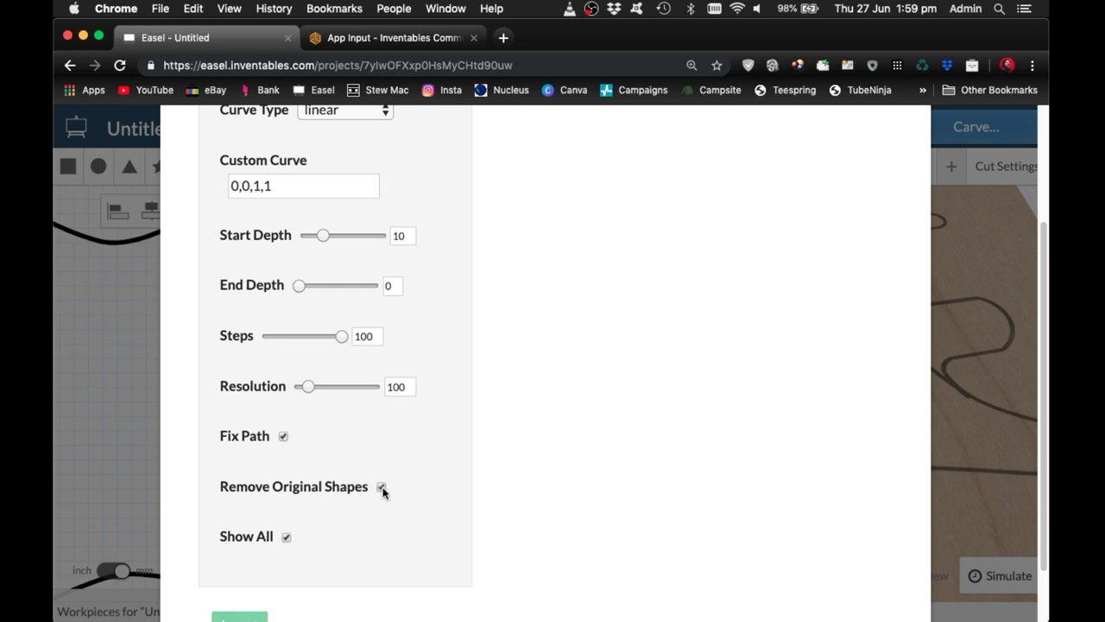
pyautogui.scroll(-2, 451, 449)
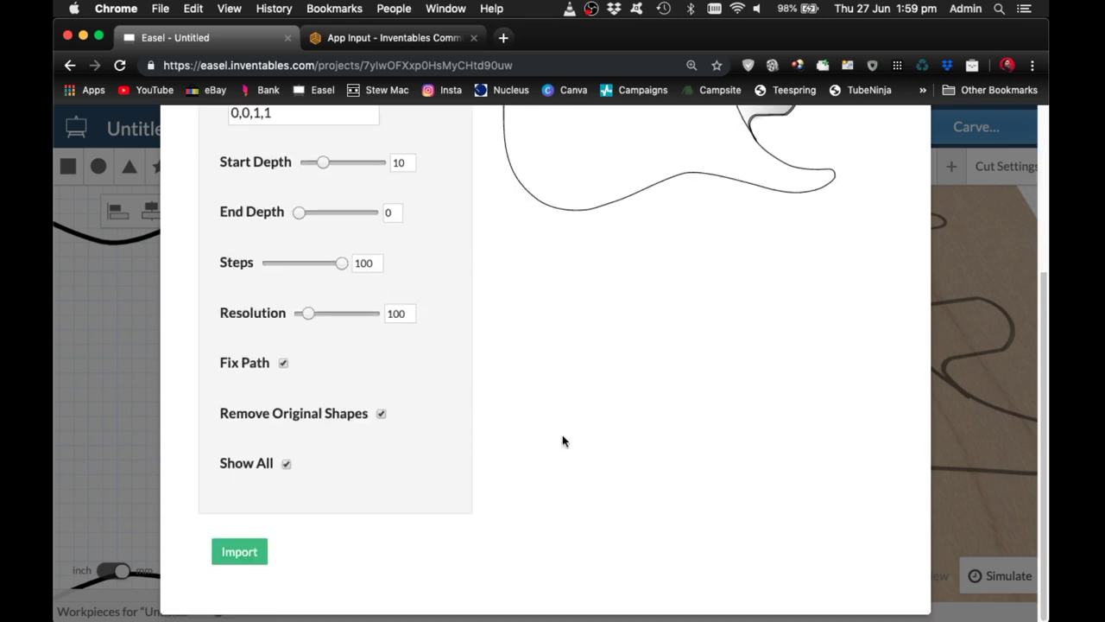
pyautogui.click(241, 552)
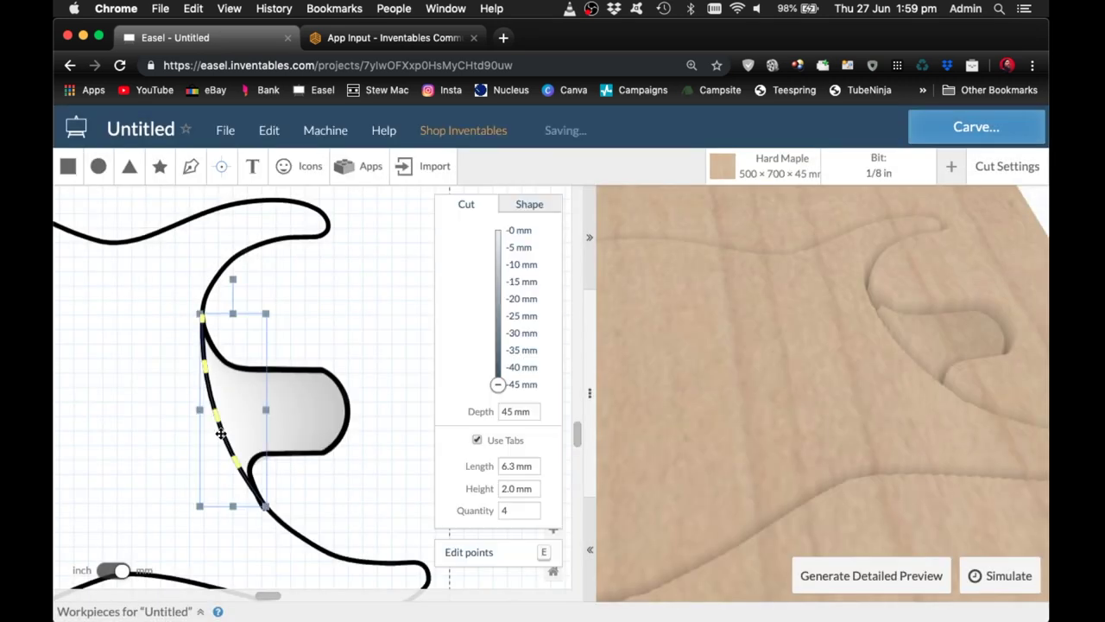
# Deselect the gradient, generate the detailed preview and expand it to the full workspace.
pyautogui.press('Delete')
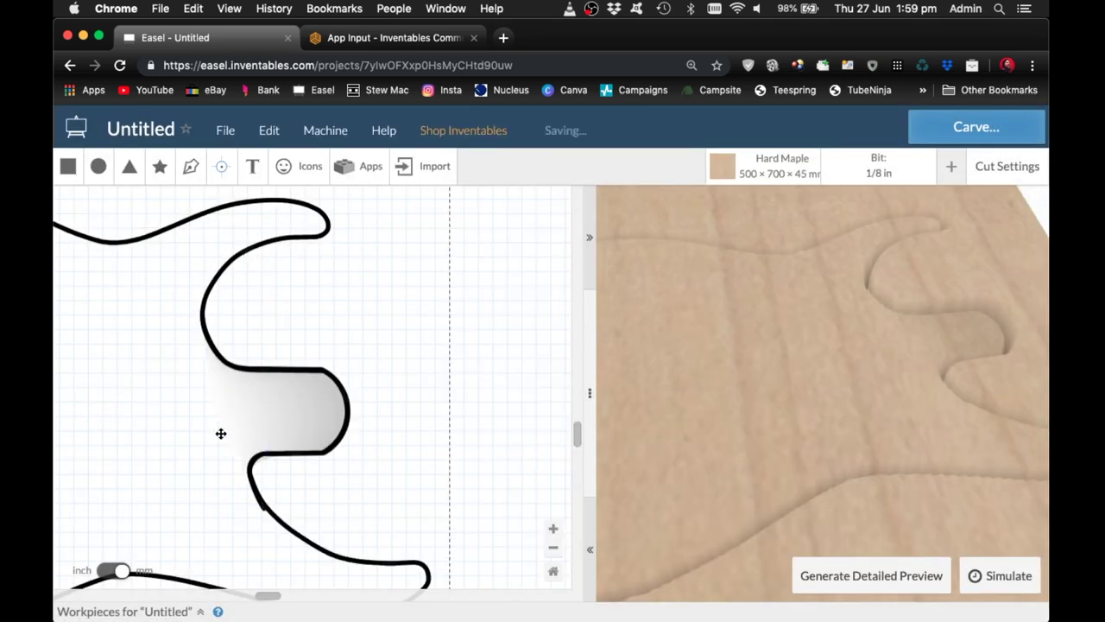
pyautogui.click(282, 372)
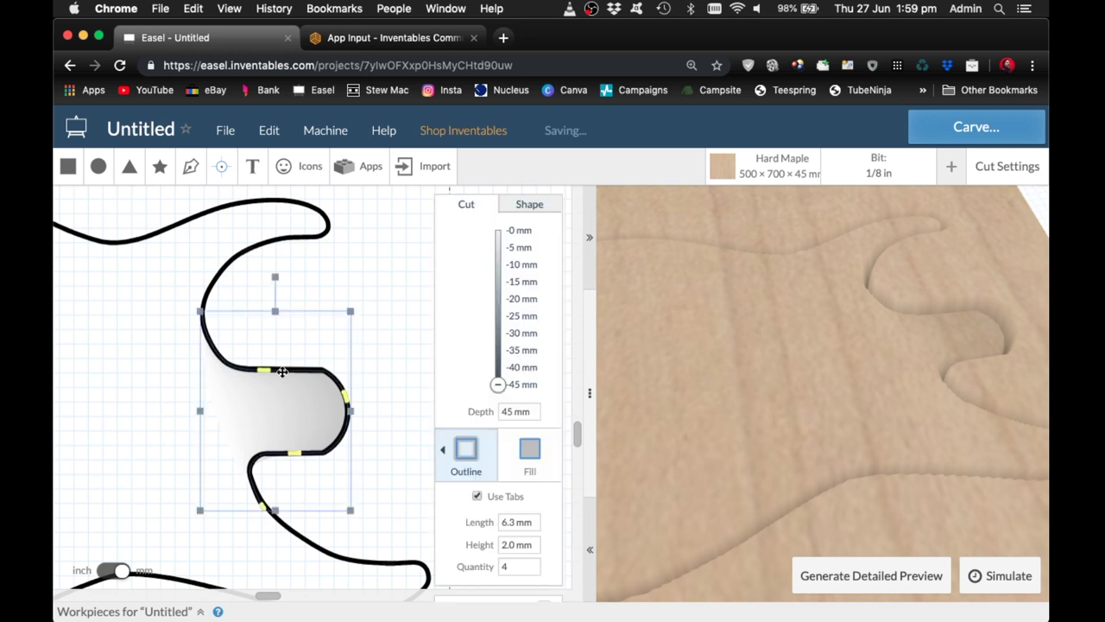
pyautogui.press('Escape')
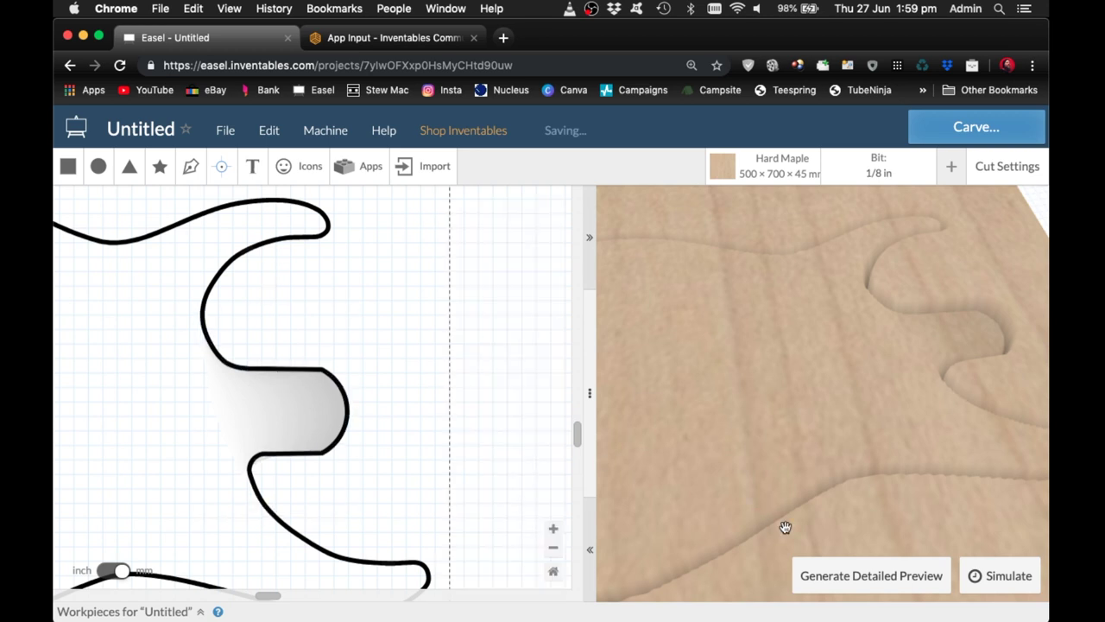
pyautogui.click(856, 578)
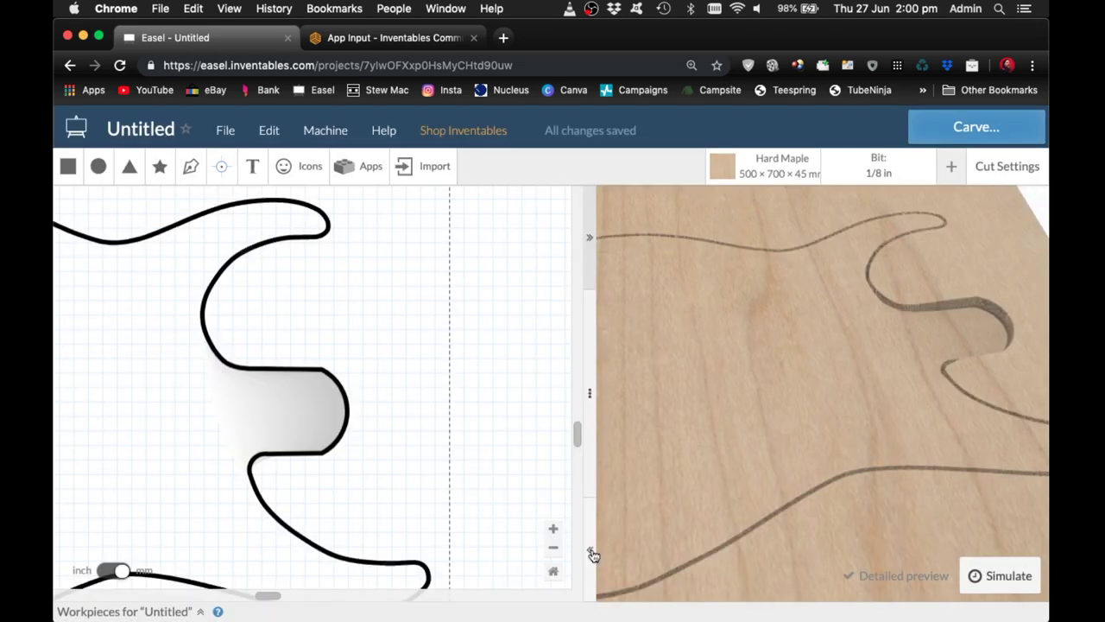
pyautogui.click(591, 551)
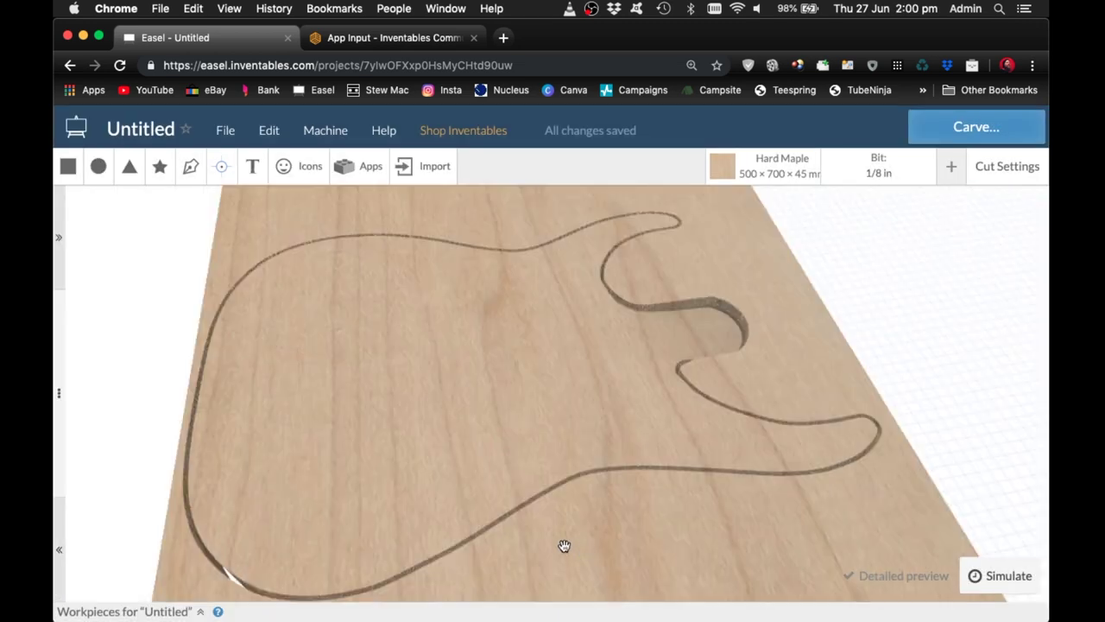
# Zoom and orbit the 3D preview to inspect the sloped S-shaped horn cutaway.
pyautogui.scroll(5, 753, 380)
pyautogui.scroll(3, 753, 380)
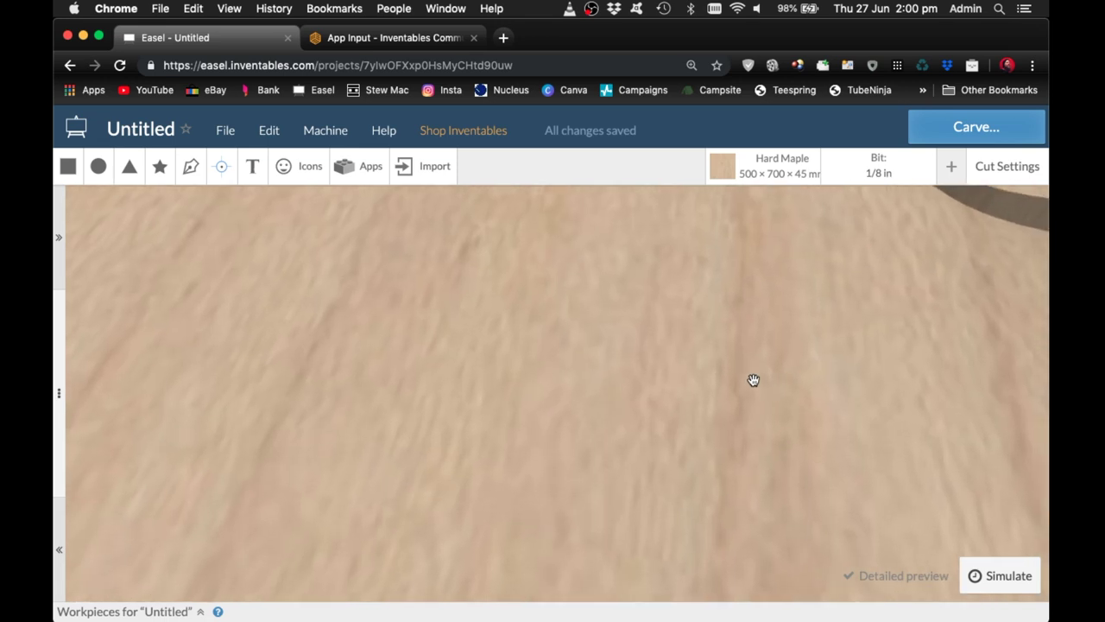
pyautogui.moveTo(763, 367); pyautogui.dragTo(477, 366)
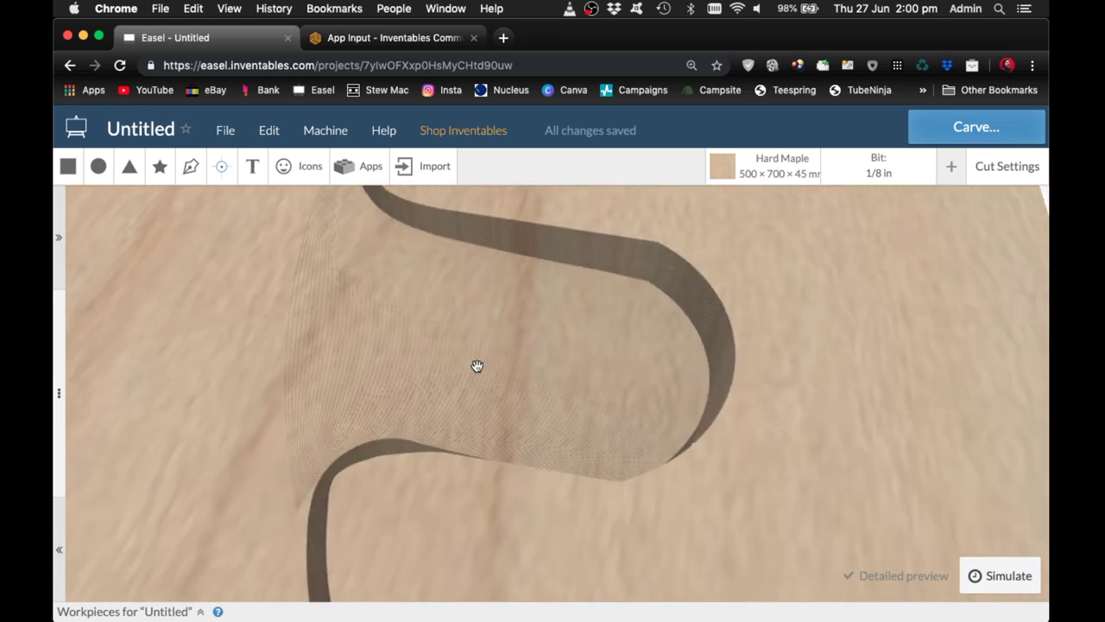
pyautogui.moveTo(602, 372); pyautogui.dragTo(280, 151)
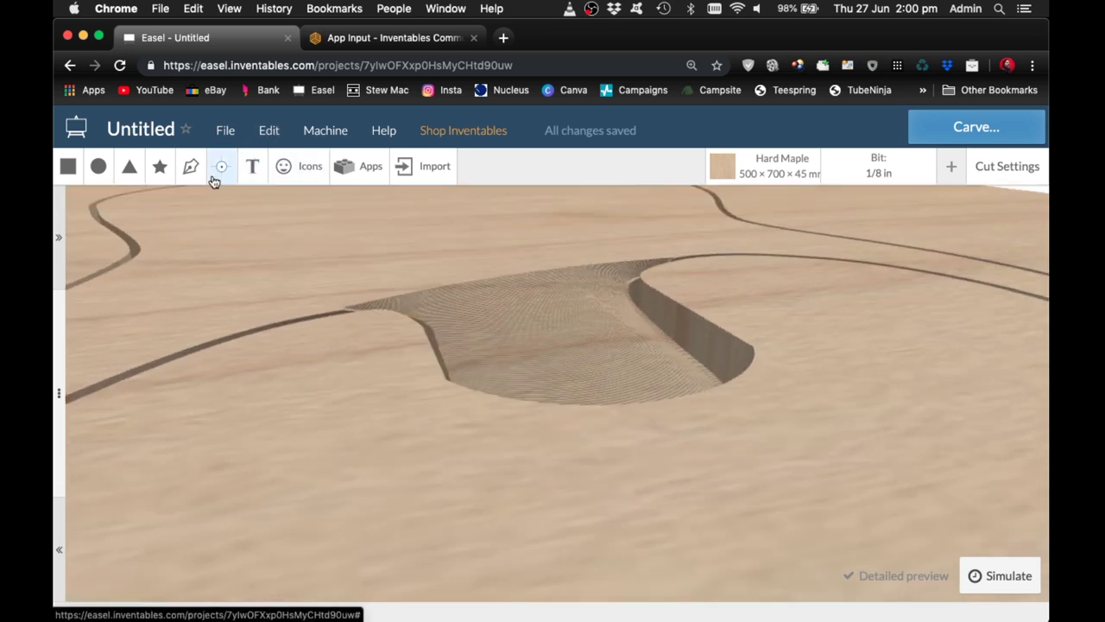
pyautogui.moveTo(220, 201); pyautogui.dragTo(832, 454)
pyautogui.moveTo(459, 420); pyautogui.dragTo(709, 314)
pyautogui.moveTo(532, 359); pyautogui.dragTo(593, 416)
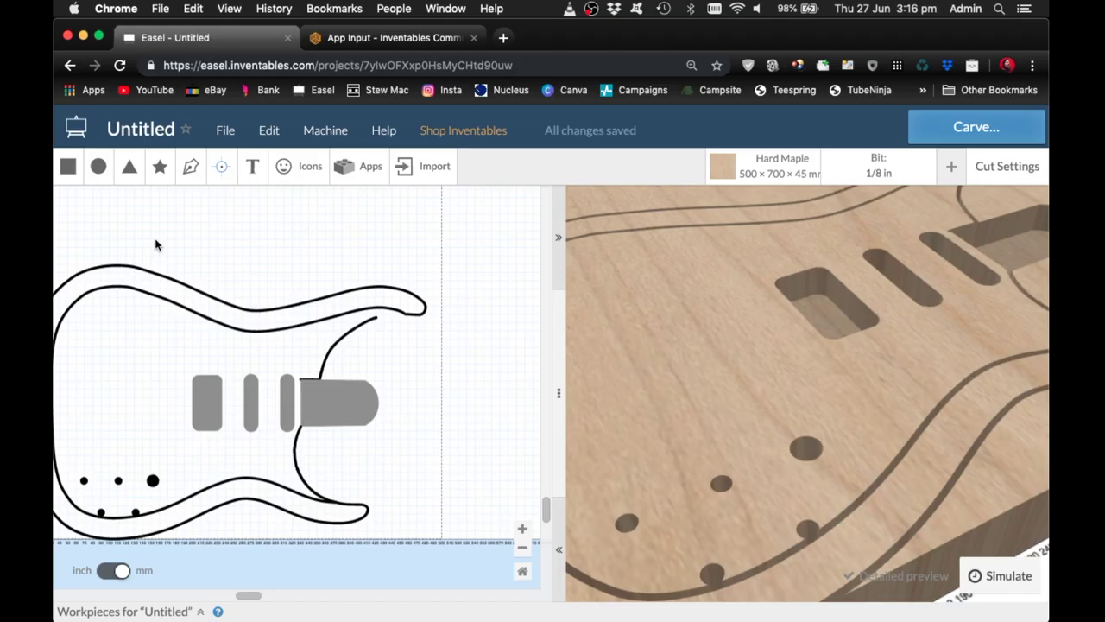
# Select the outer body outline plus the inner outline, then bring up the App Library.
pyautogui.click(319, 323)
pyautogui.scroll(-5, 320, 321)
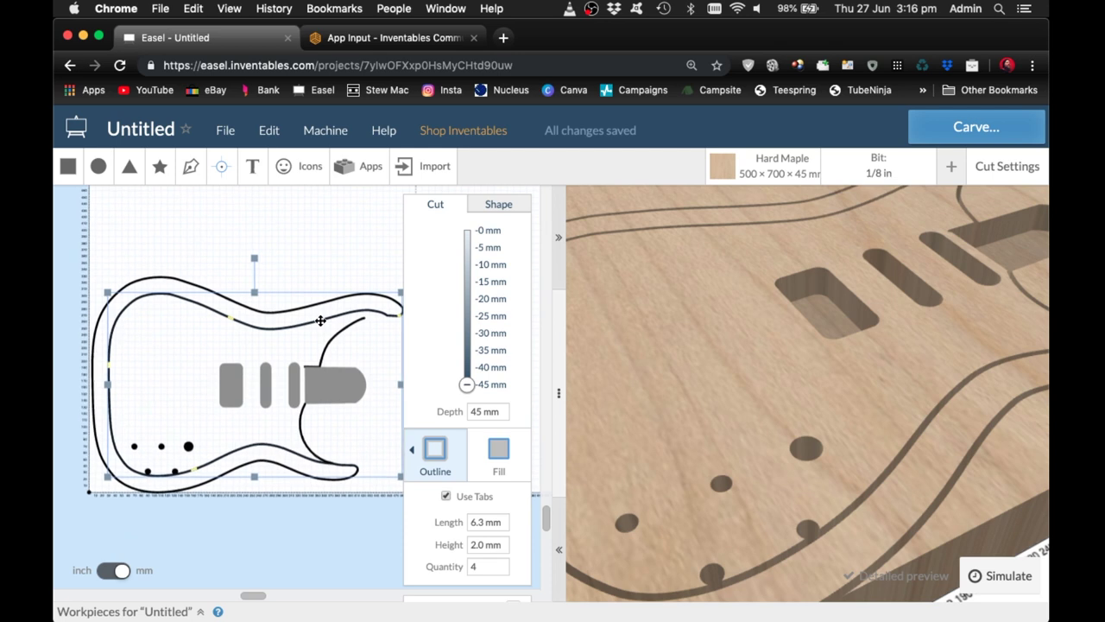
pyautogui.scroll(2, 320, 321)
pyautogui.hscroll(2, 321, 320)
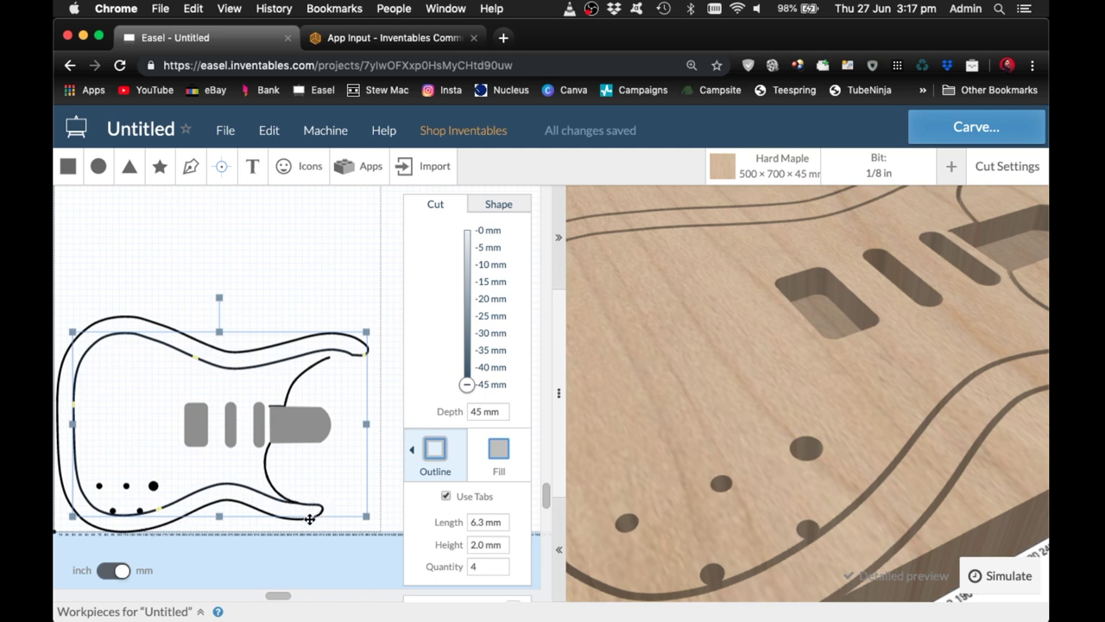
pyautogui.click(309, 519)
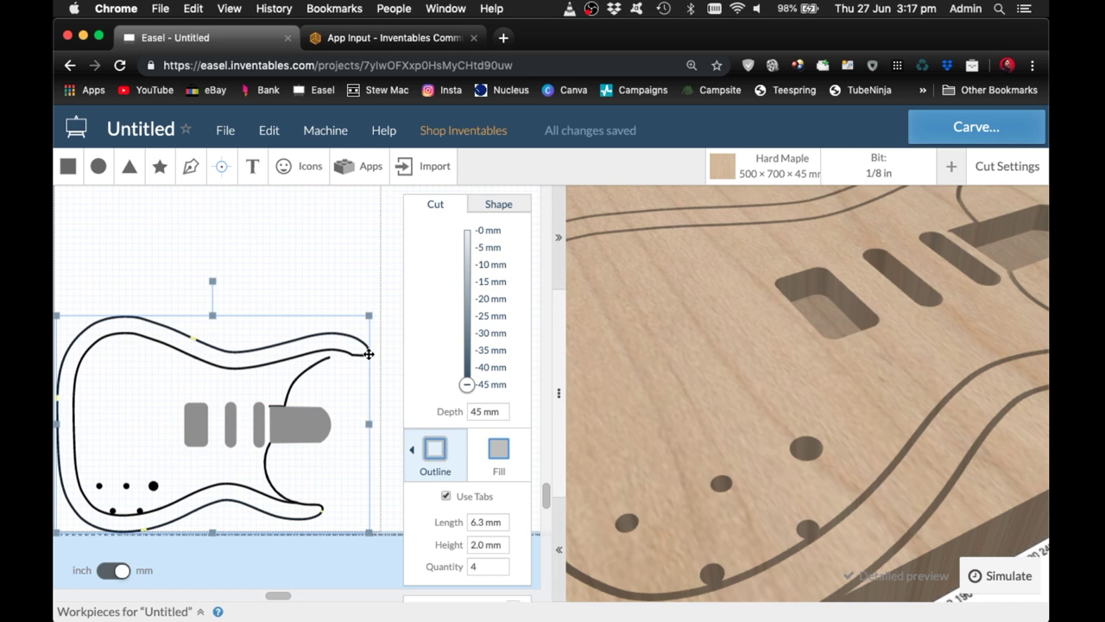
pyautogui.keyDown('shift'); pyautogui.click(275, 364); pyautogui.keyUp('shift')
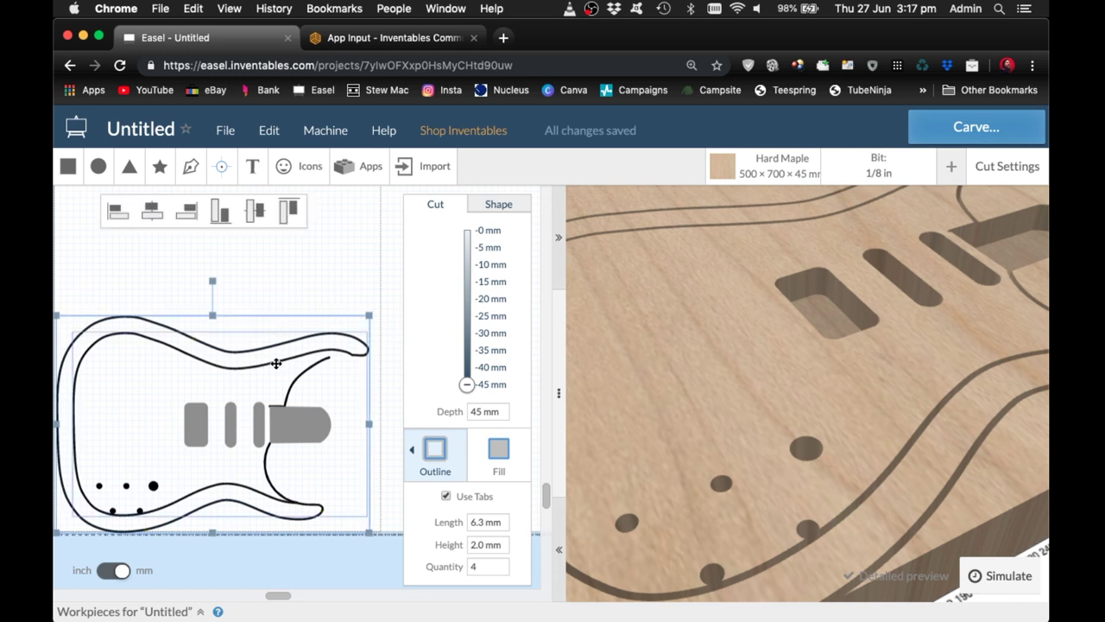
pyautogui.click(367, 169)
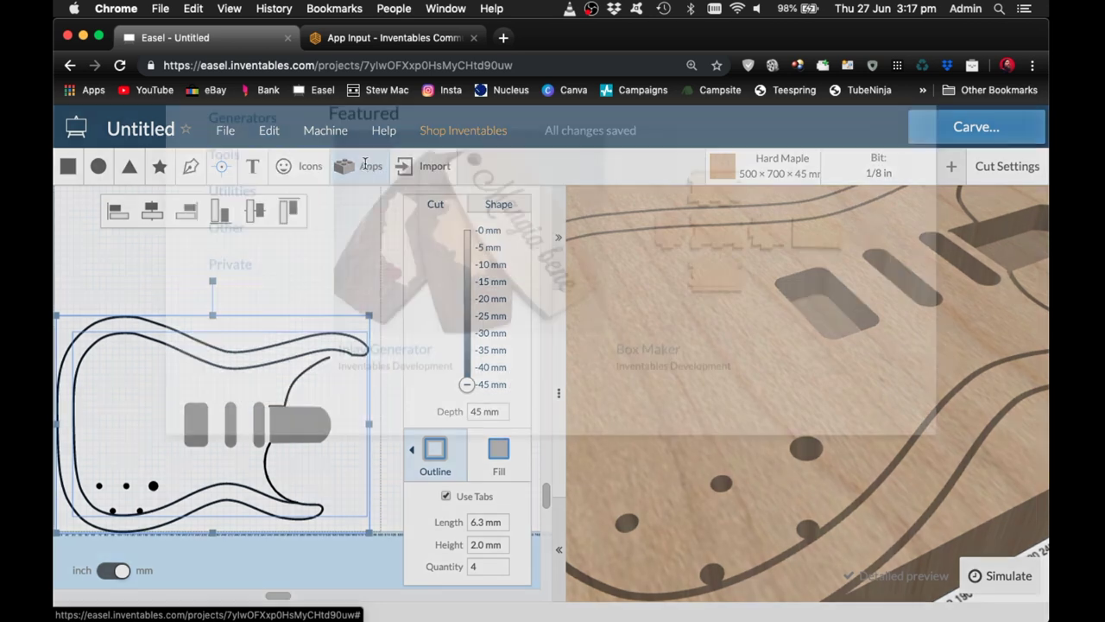
# Launch the private Super Gradient app with Show All and the ease-in curve type.
pyautogui.click(231, 376)
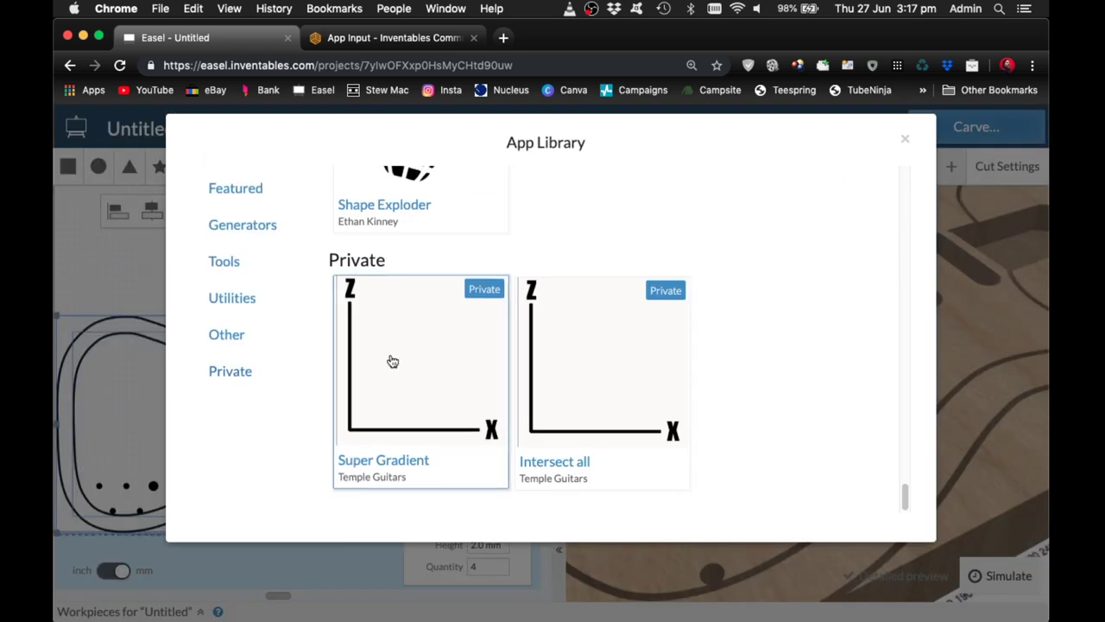
pyautogui.click(391, 360)
pyautogui.scroll(-5, 391, 360)
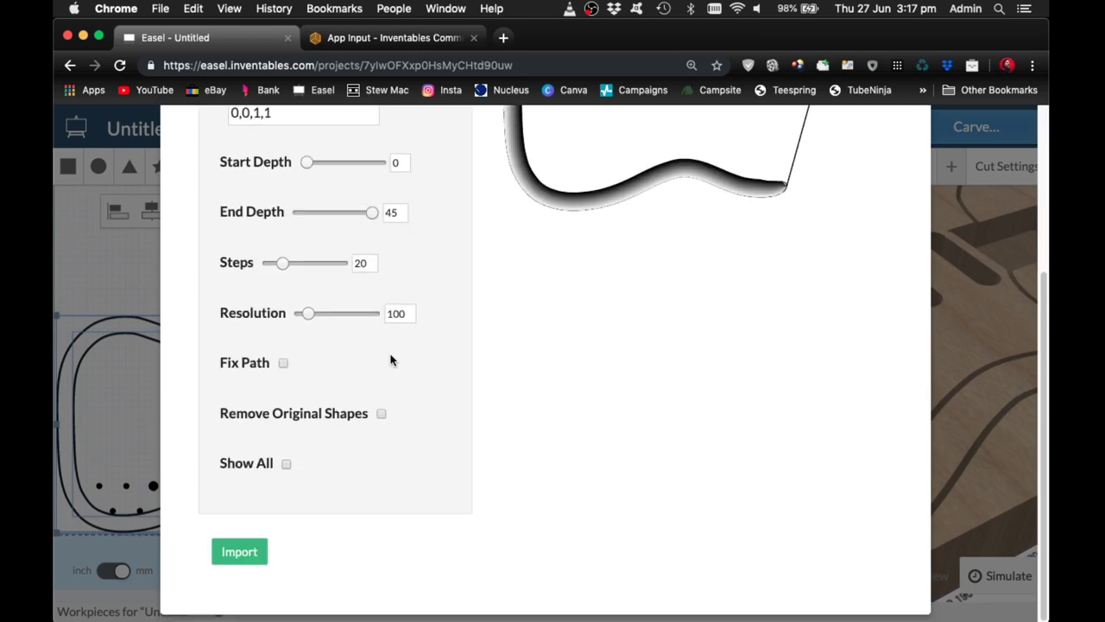
pyautogui.click(287, 464)
pyautogui.scroll(5, 343, 388)
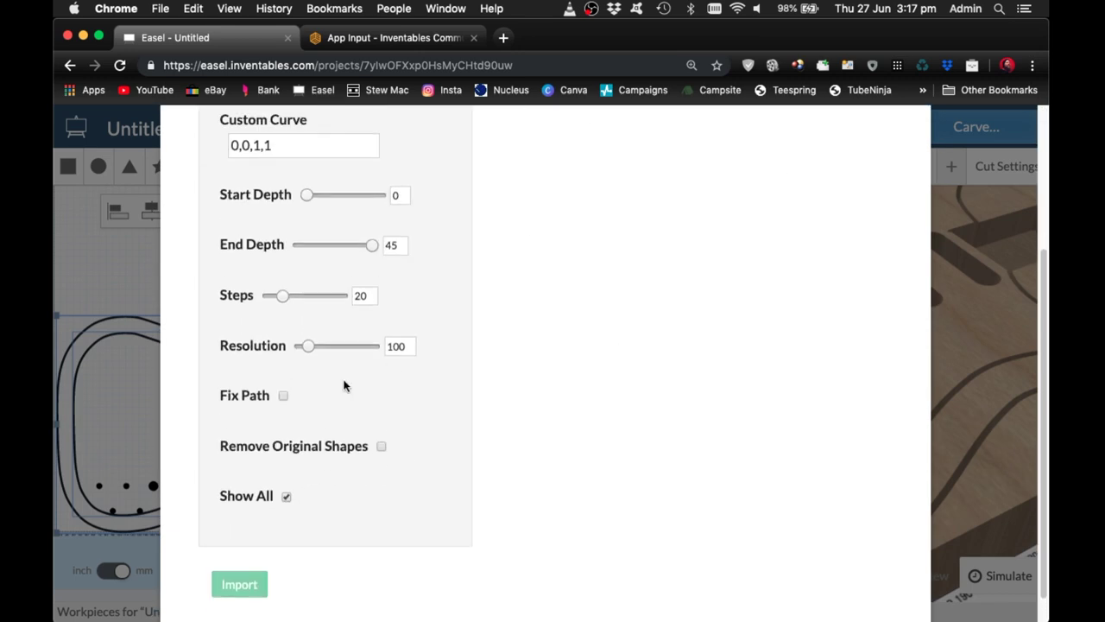
pyautogui.click(353, 280)
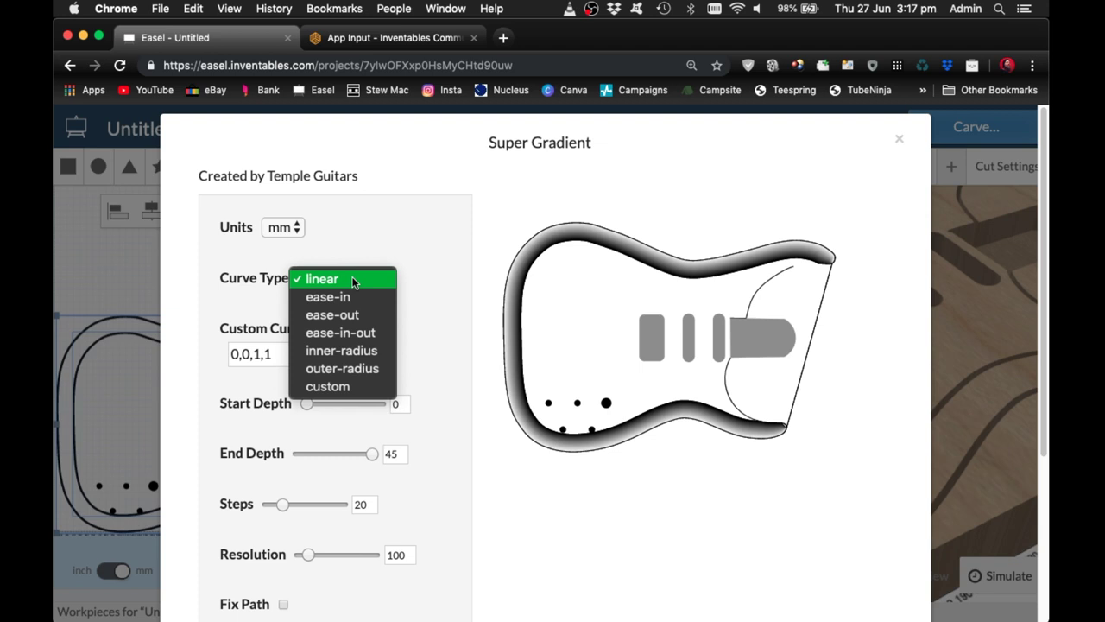
pyautogui.click(351, 297)
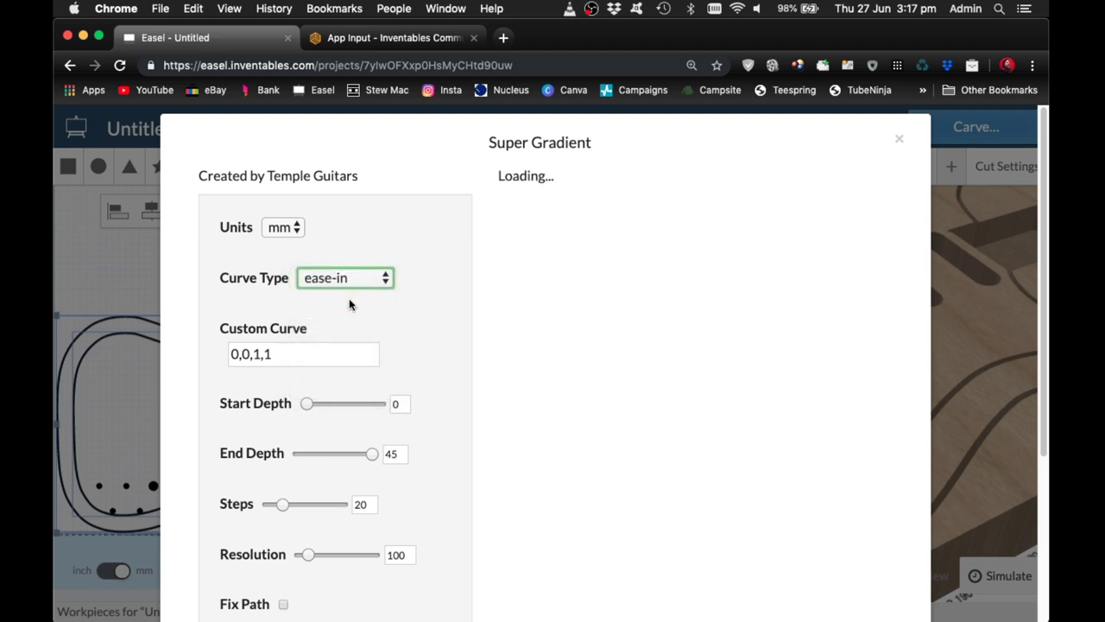
# Set depths 22.5 to 0 mm over 100 steps, remove originals, and import.
pyautogui.click(393, 404)
pyautogui.write('22')
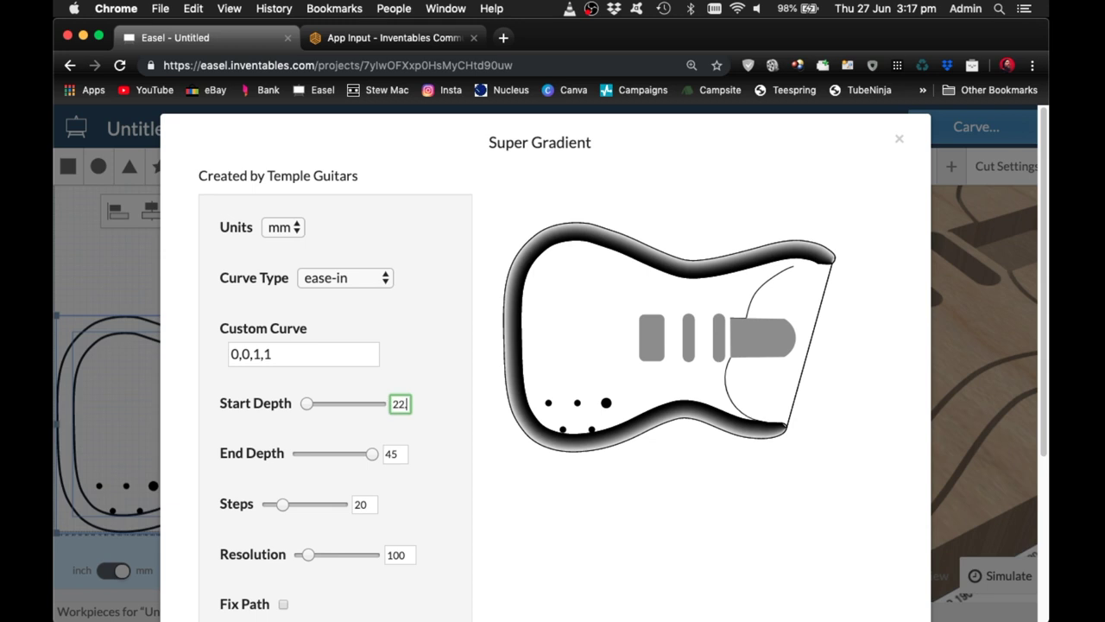
pyautogui.write('.5')
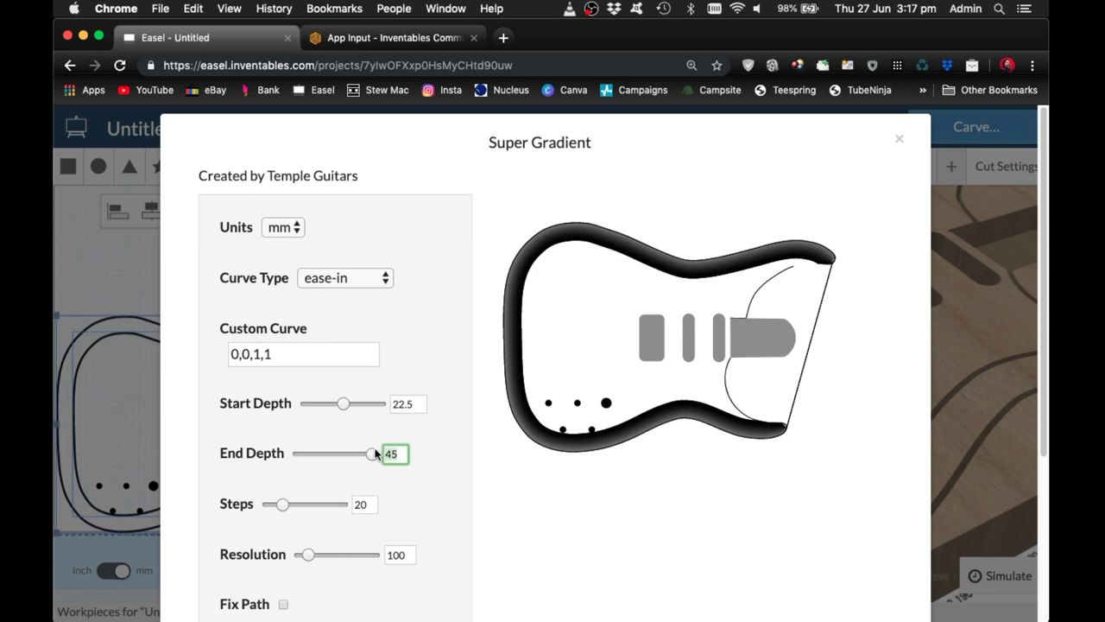
pyautogui.press('Return')
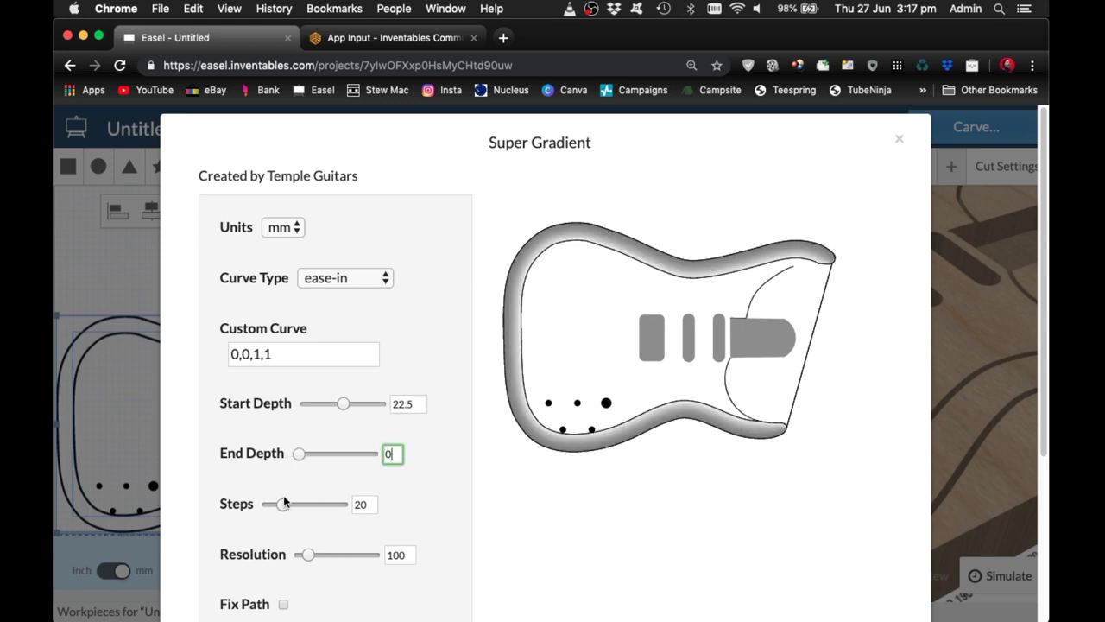
pyautogui.moveTo(281, 505); pyautogui.dragTo(370, 506)
pyautogui.scroll(-3, 420, 501)
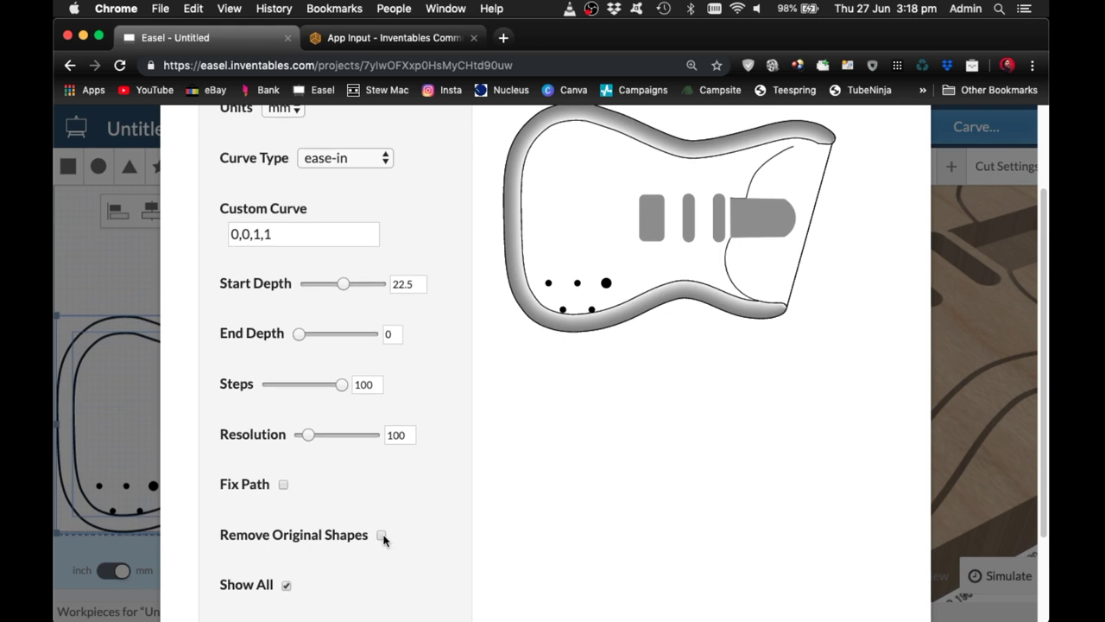
pyautogui.click(382, 535)
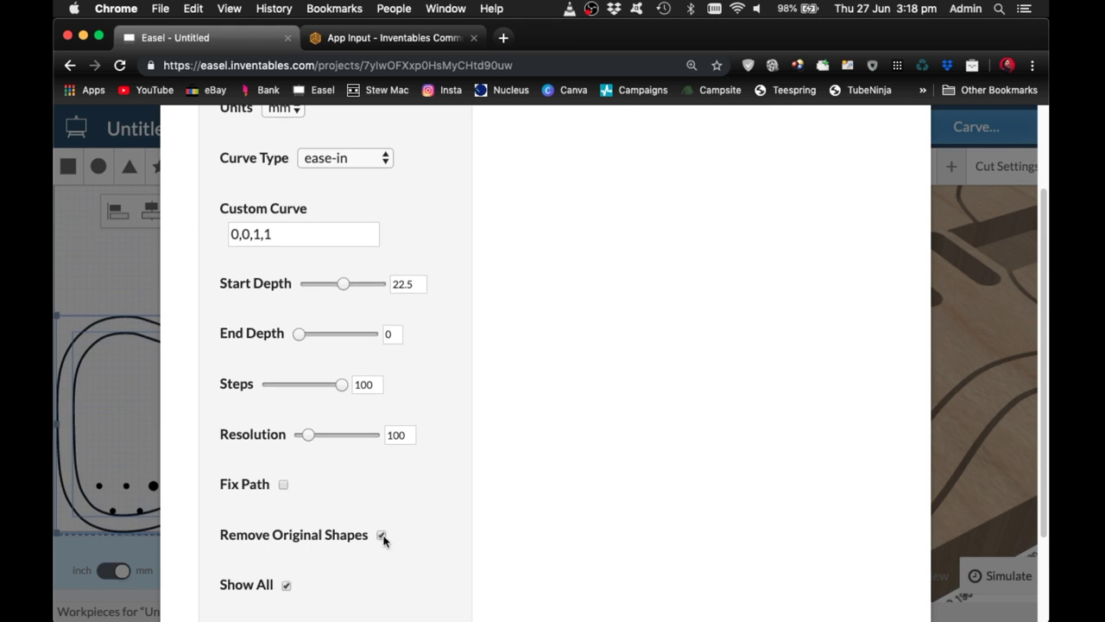
pyautogui.scroll(-3, 485, 443)
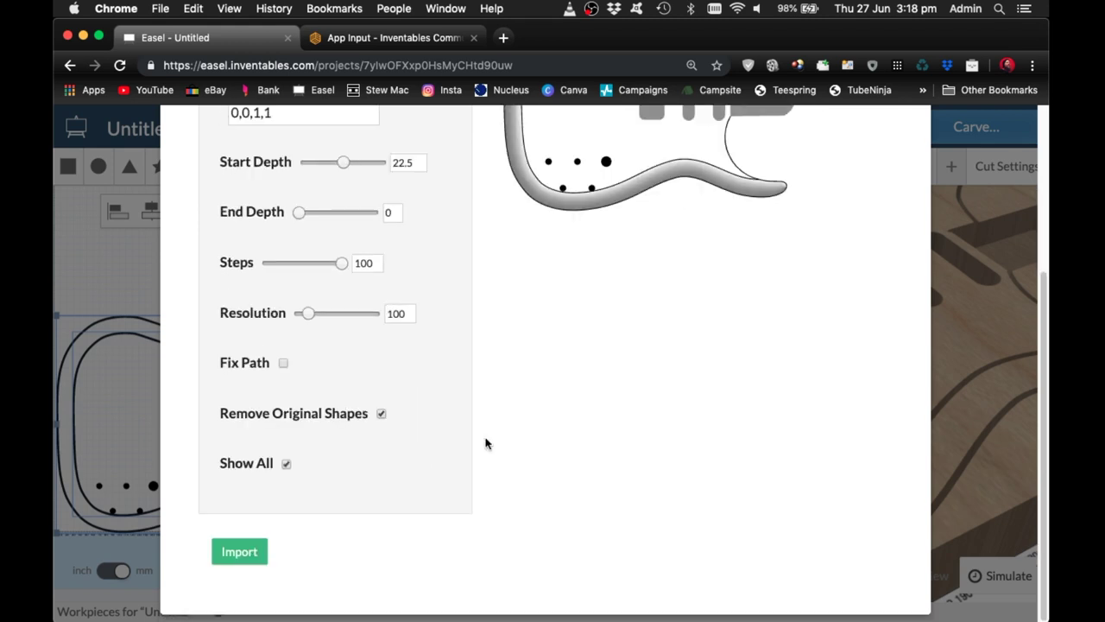
pyautogui.click(240, 553)
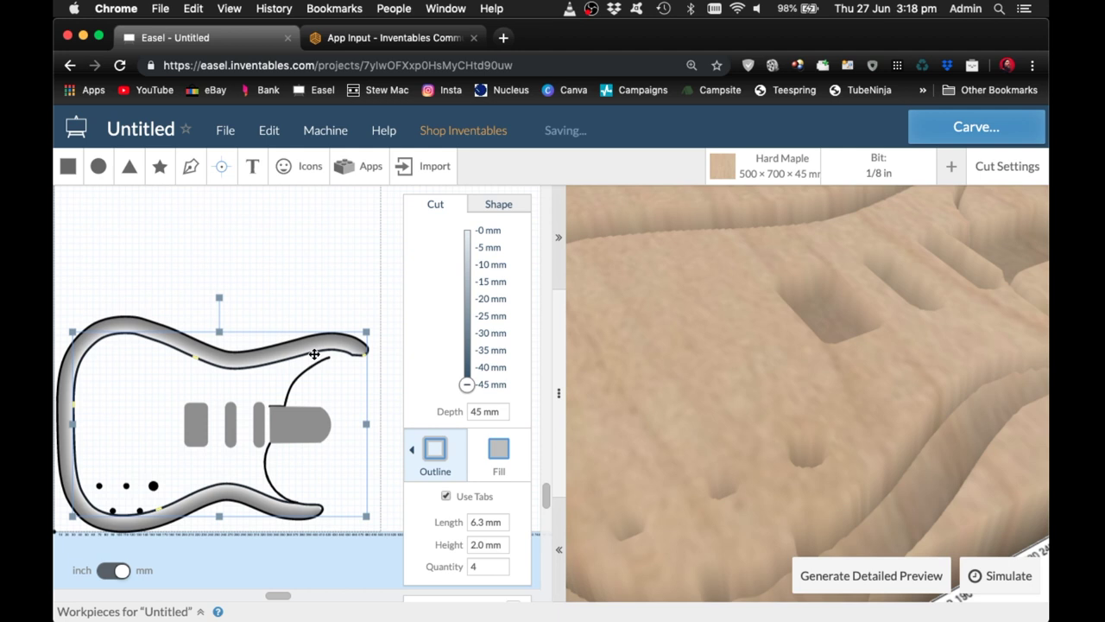
# Deselect, generate and widen the detailed preview, then orbit to view the sloped edges around the pickup pockets.
pyautogui.click(314, 355)
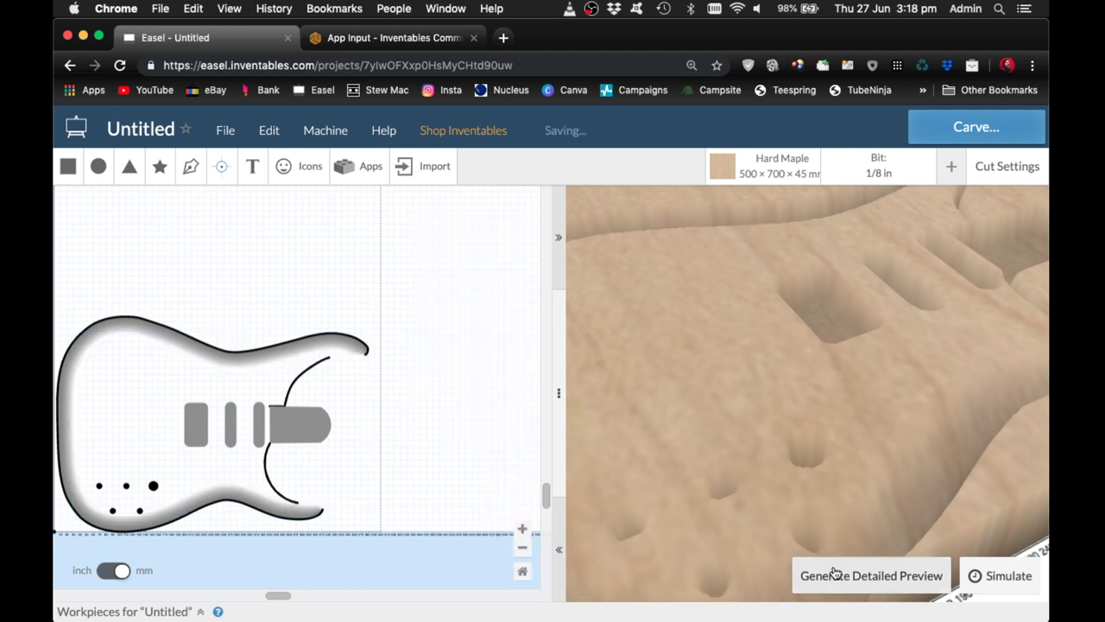
pyautogui.click(835, 574)
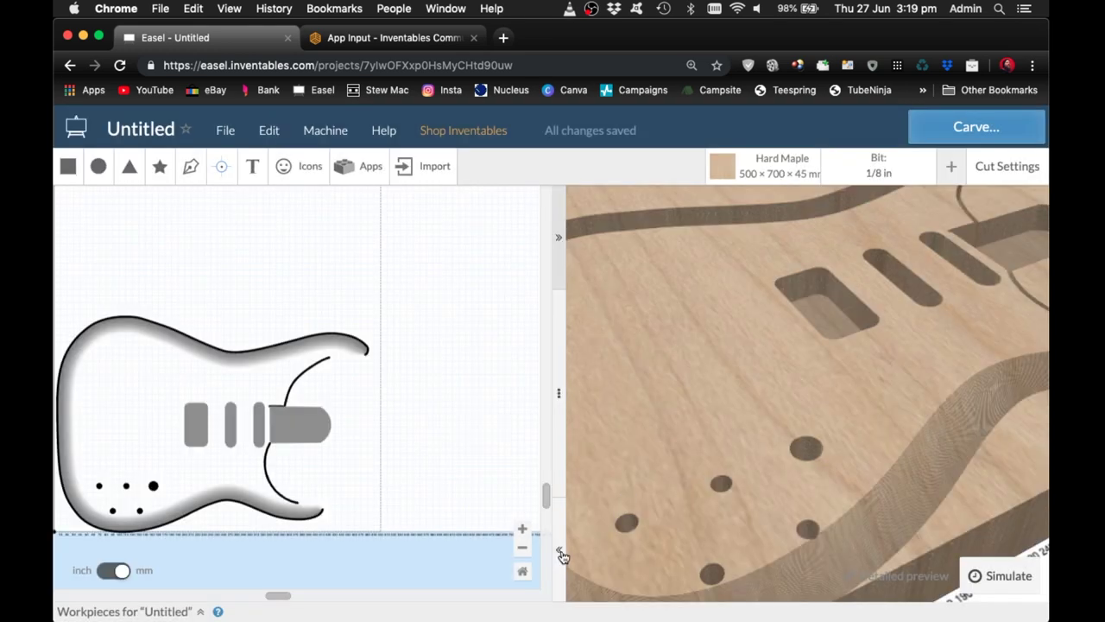
pyautogui.click(560, 550)
pyautogui.moveTo(633, 493); pyautogui.dragTo(610, 572)
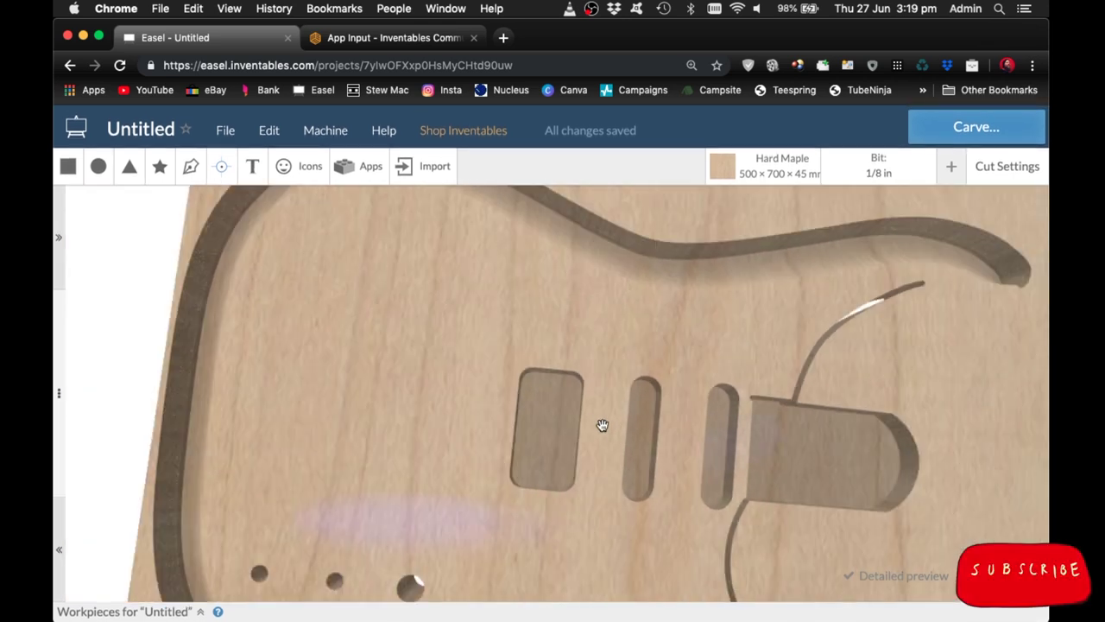
pyautogui.scroll(-3, 602, 425)
pyautogui.moveTo(602, 424); pyautogui.dragTo(615, 325)
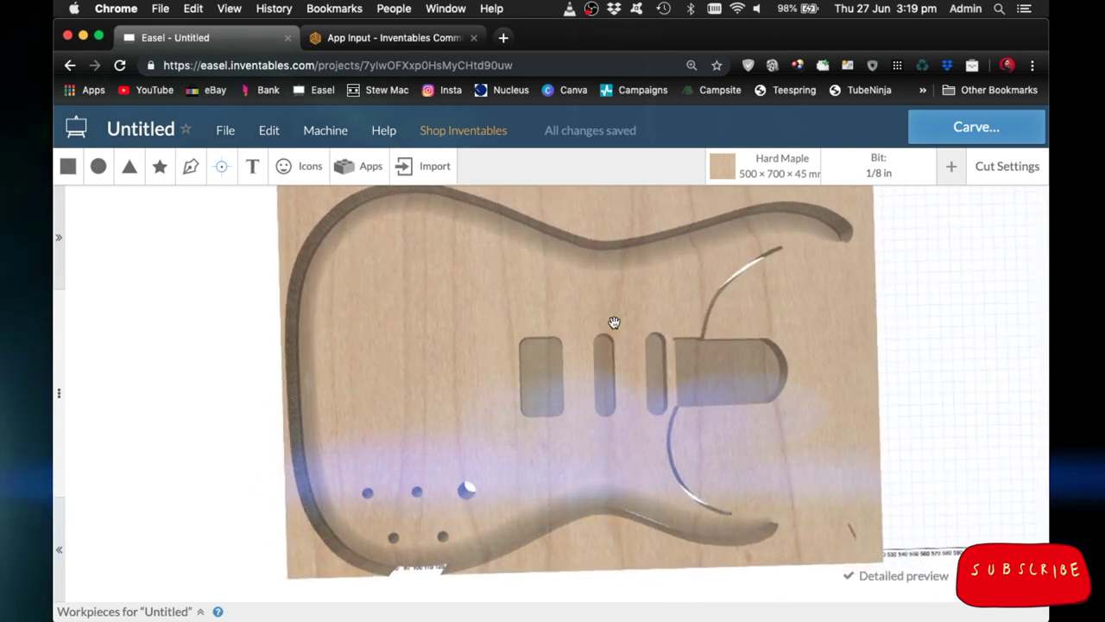
pyautogui.moveTo(610, 411); pyautogui.dragTo(579, 335)
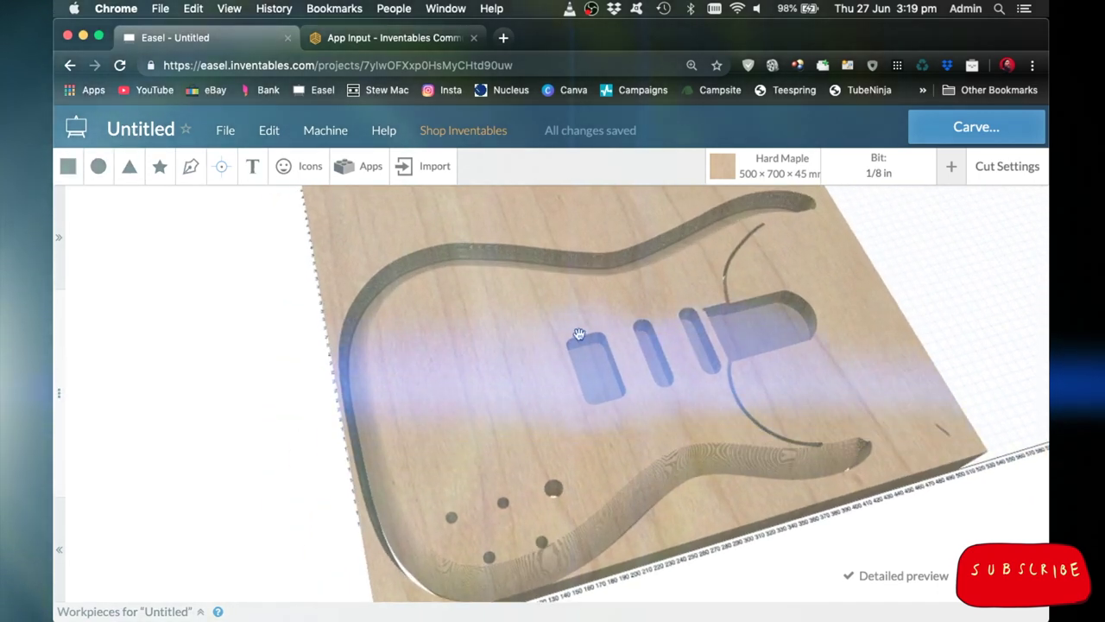